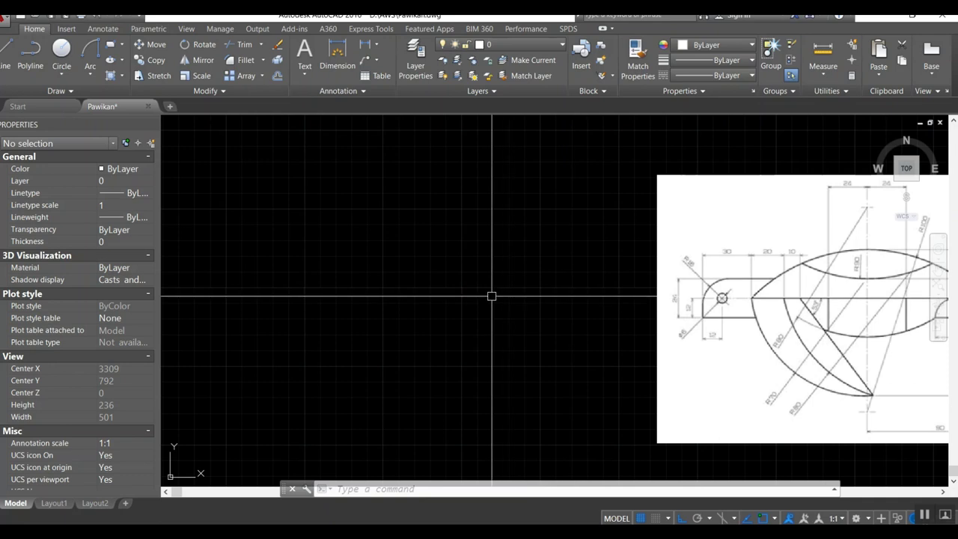
Step: Through UNITS, keep Decimal length type, set precision 0 and Millimeters insertion scale, and confirm
mouse_move(501, 272)
middle_mouse_down()
mouse_move(517, 292)
mouse_move(435, 268)
middle_mouse_up()
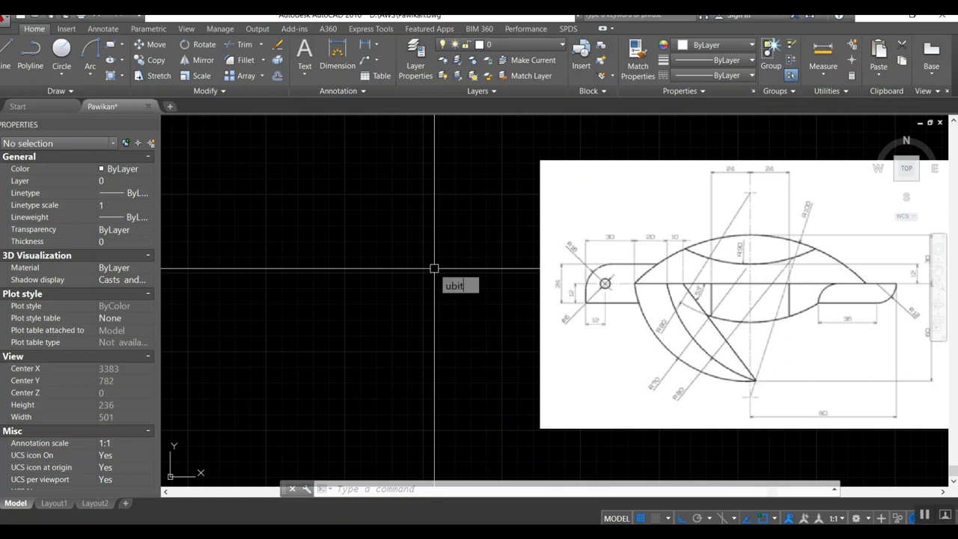
type("ubits")
key("Return")
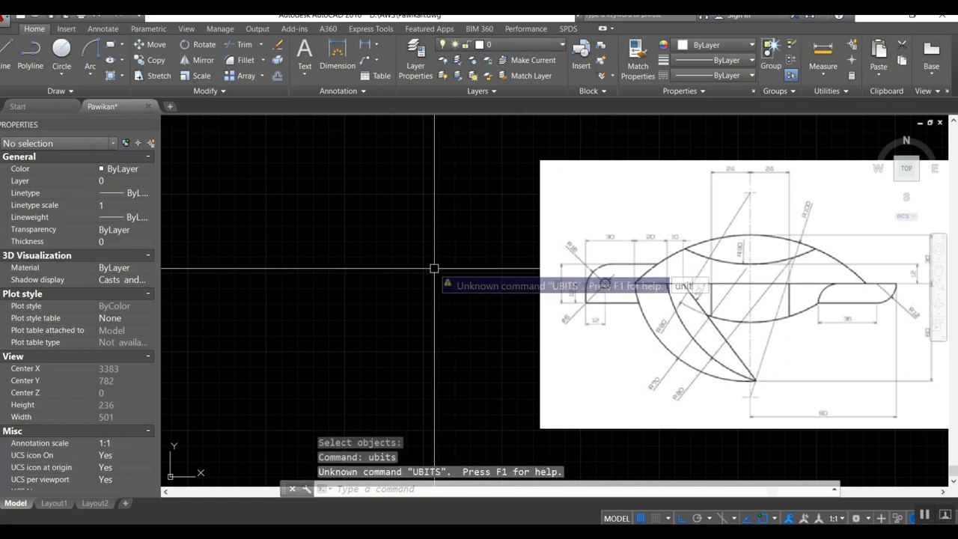
type("units")
key("Return")
left_click(396, 186)
left_click(397, 192)
left_click(397, 211)
left_click(394, 217)
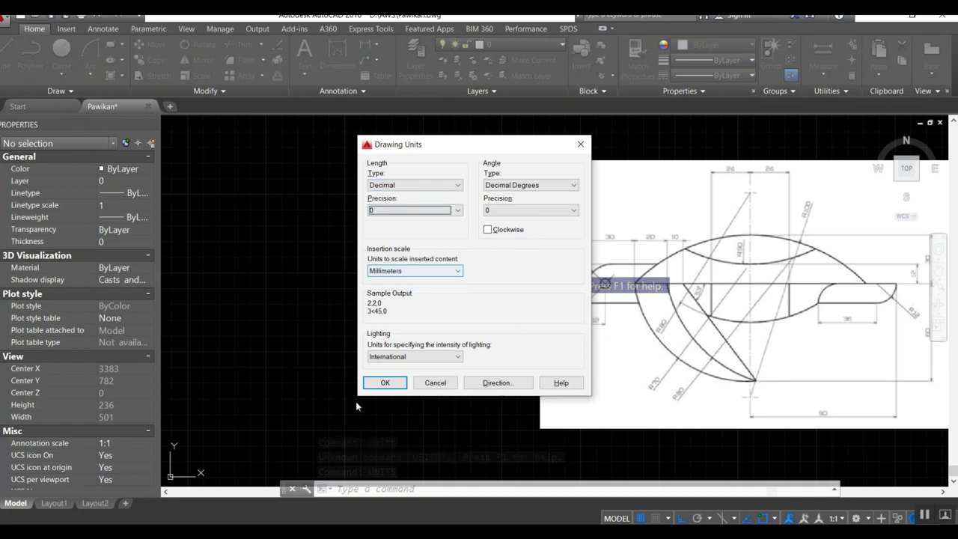
left_click(383, 388)
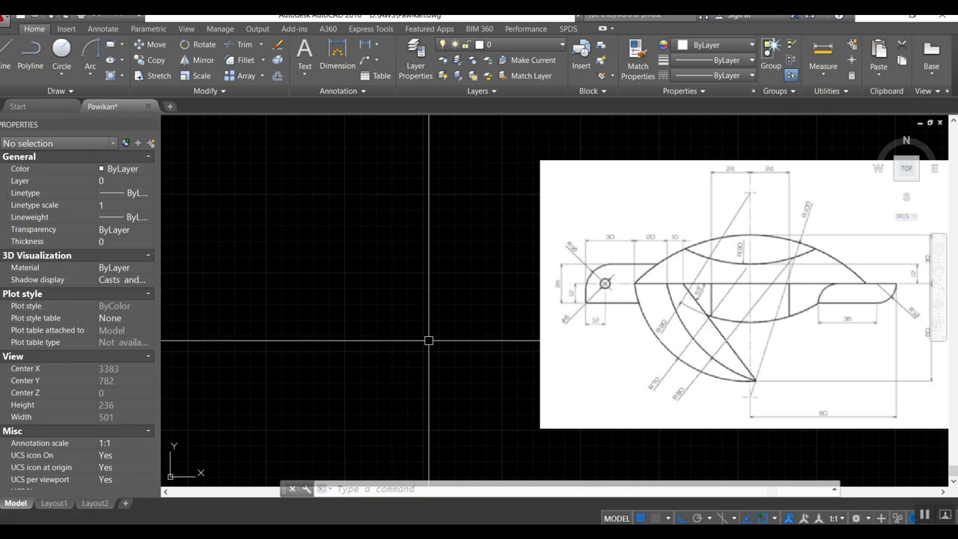
Step: Draw a vertical line for the left edge of the outline
type("l")
key("Return")
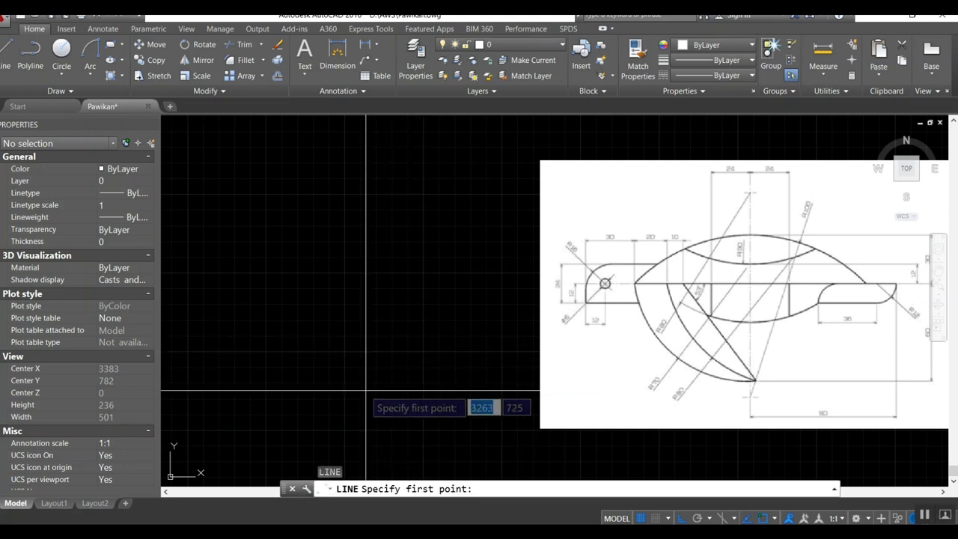
left_click(378, 389)
left_click(380, 188)
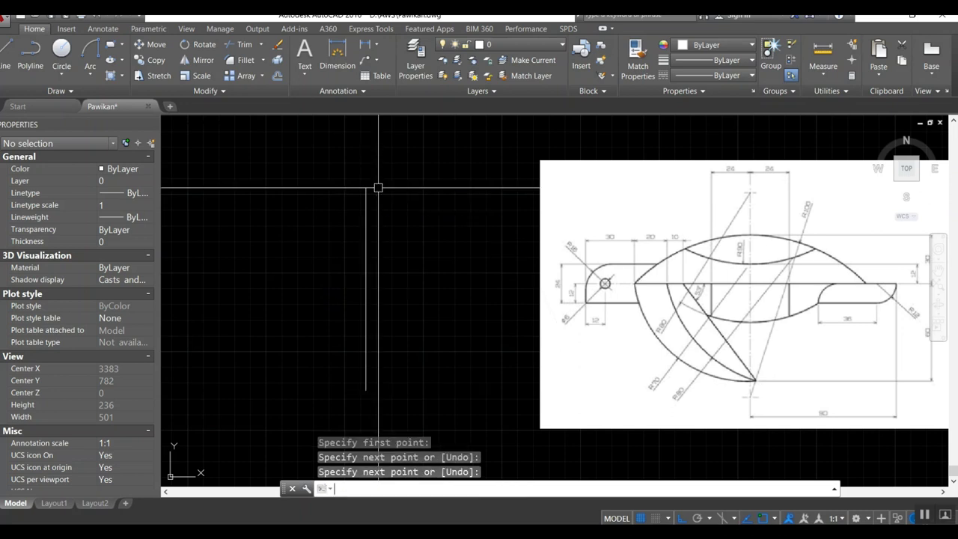
key("Return")
Step: Offset the vertical line 90 units to the right
type("o")
key("Return")
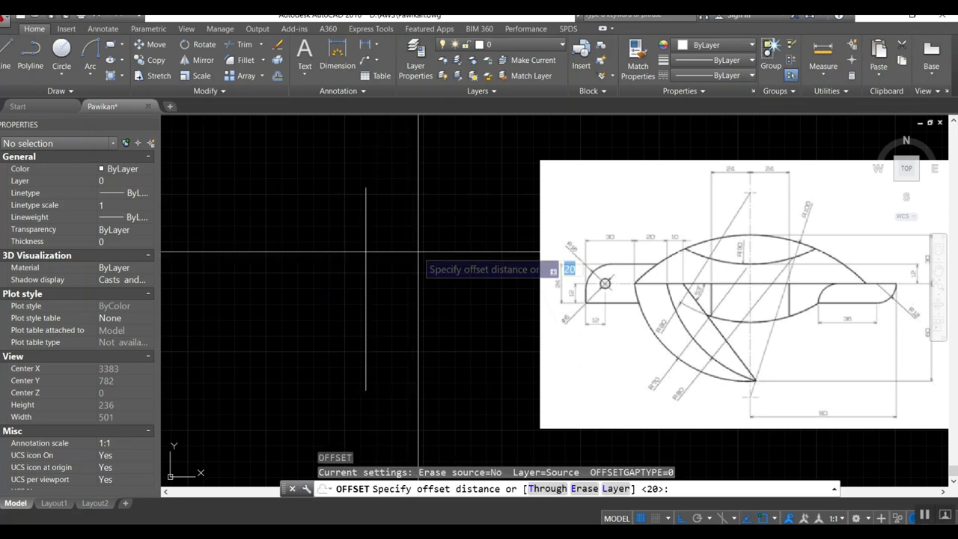
key("Return")
left_click(366, 259)
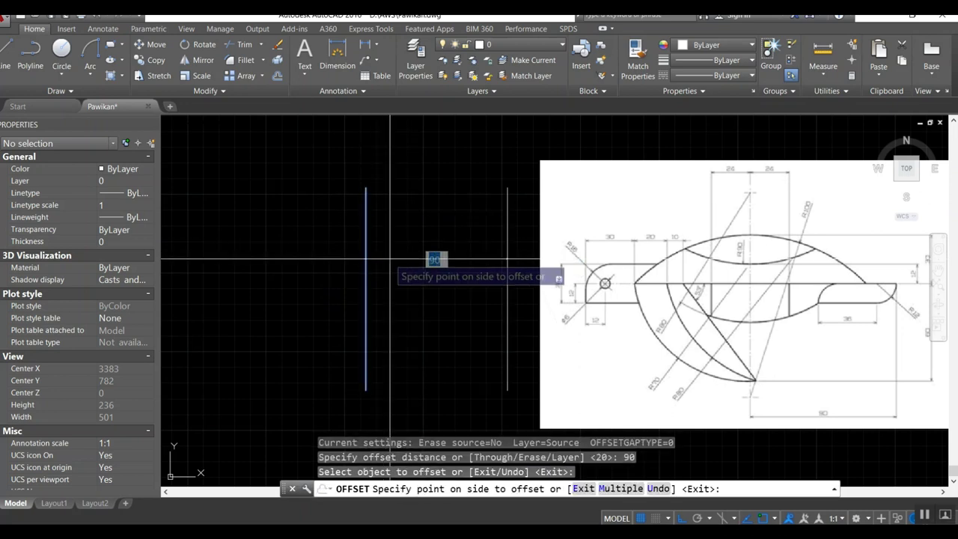
left_click(390, 260)
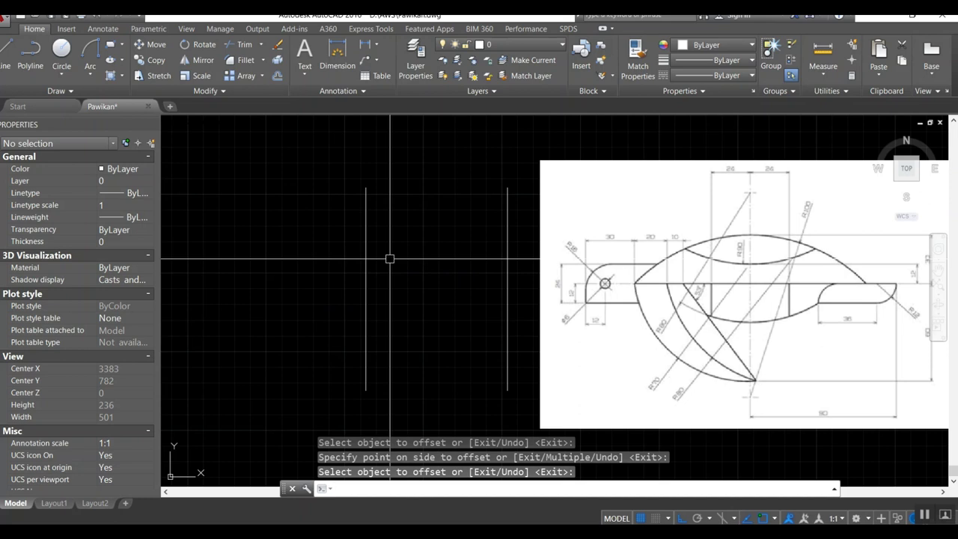
key("Return")
Step: Draw a large circle centred at the left line's lower end, plus a horizontal line
type("c")
key("Return")
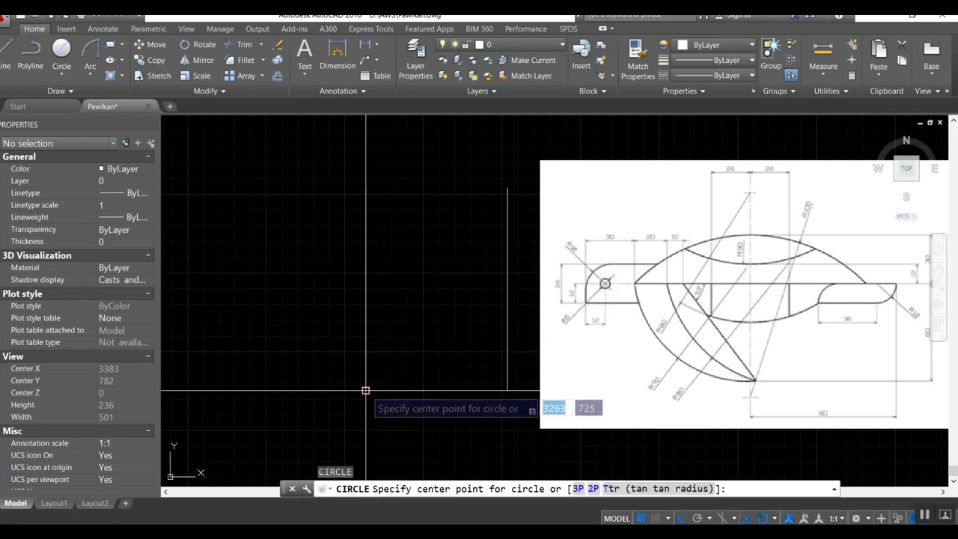
left_click(366, 391)
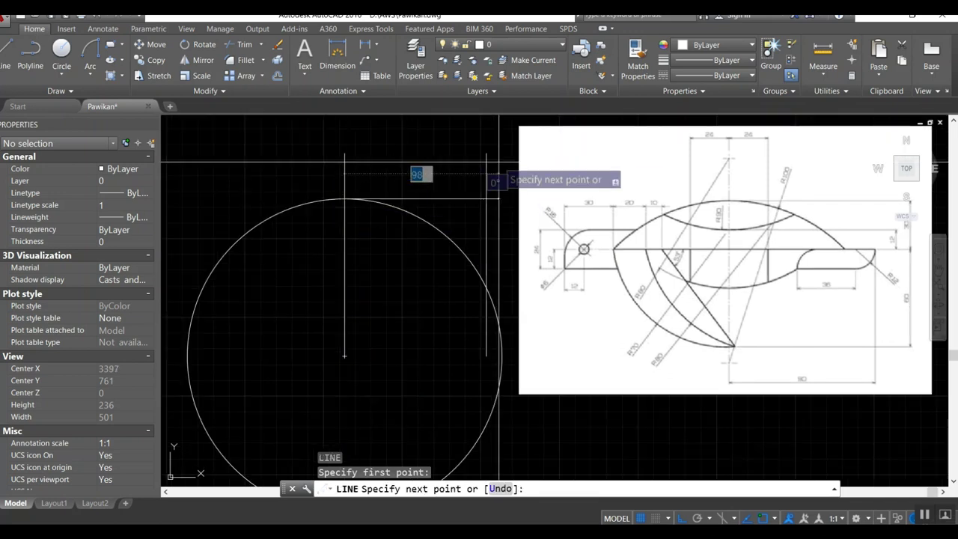
key("Return")
Step: Offset the top horizontal line 30 units downward
key("Return")
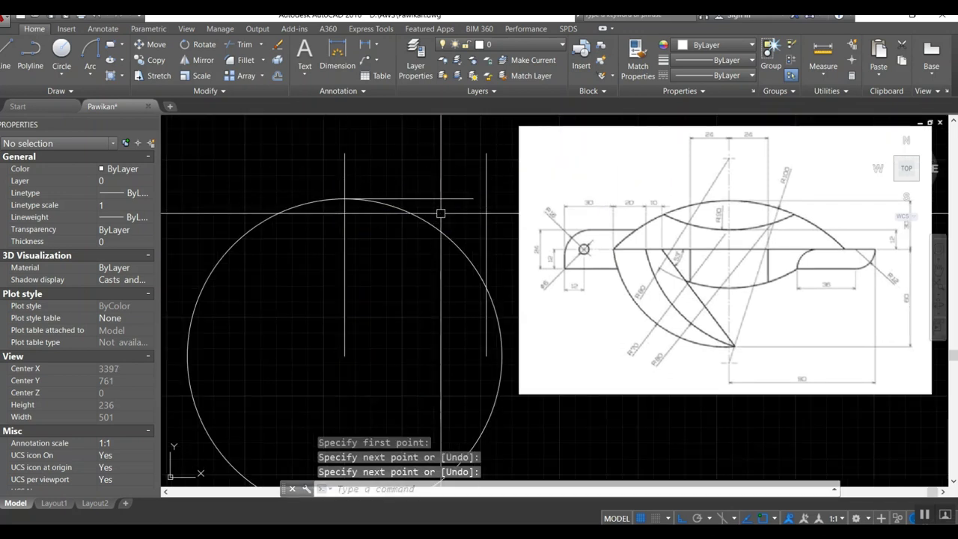
type("o")
key("Return")
type("30")
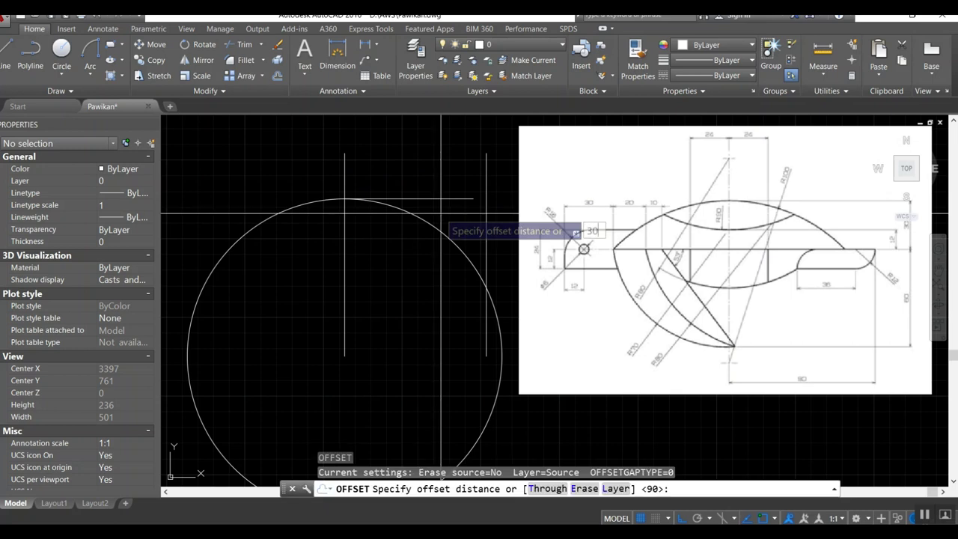
key("Return")
left_click(430, 199)
left_click(419, 258)
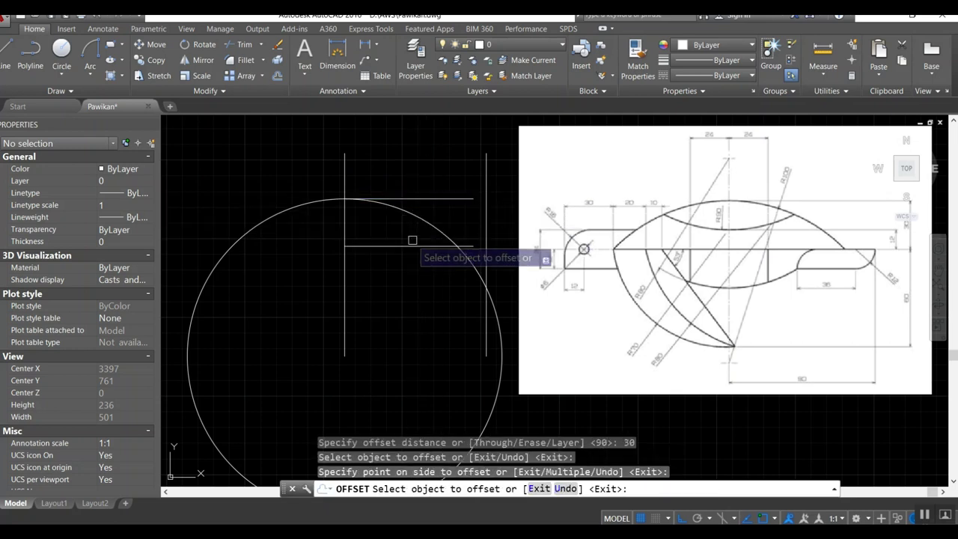
key("Return")
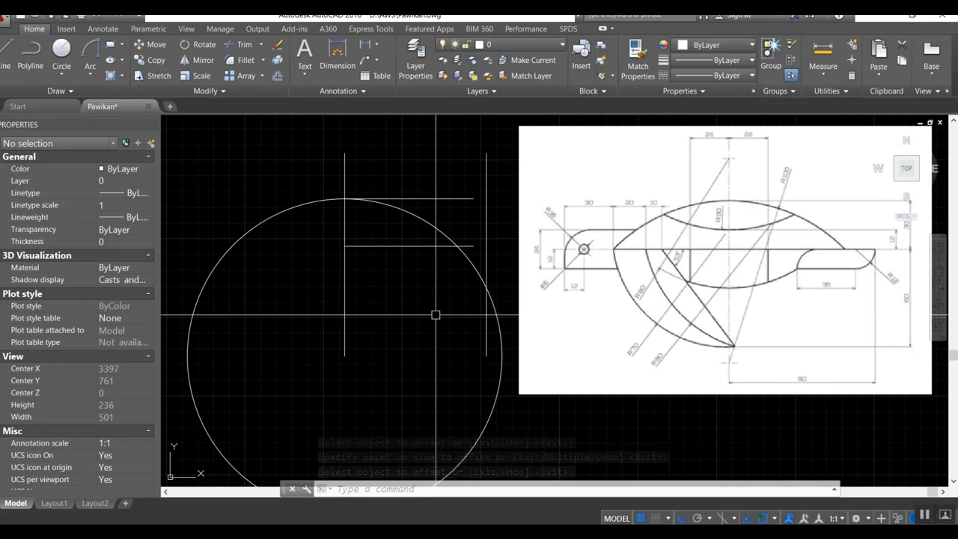
type("ex")
key("Return")
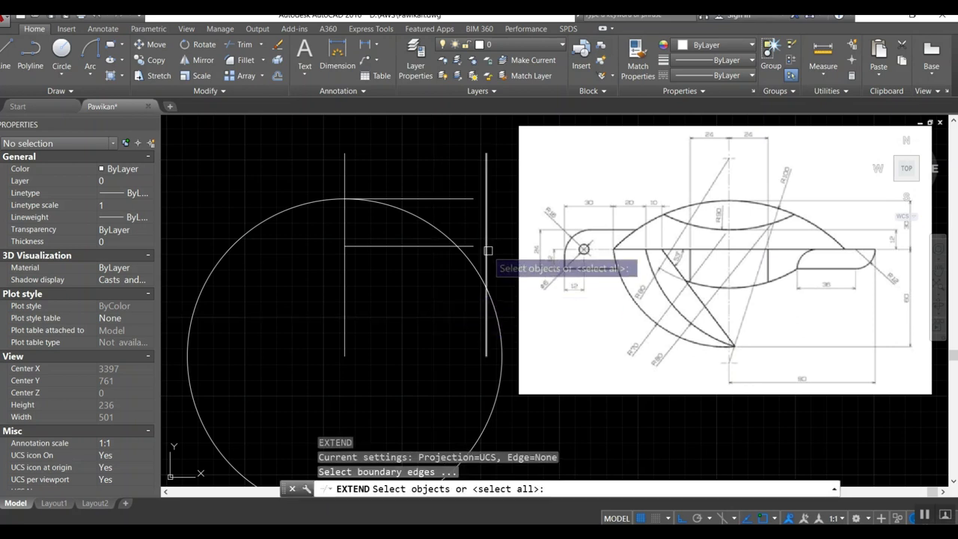
Step: Extend the lower horizontal line right to the vertical line and left to the circle
left_click(488, 268)
key("Return")
left_click_drag(466, 241, 488, 250)
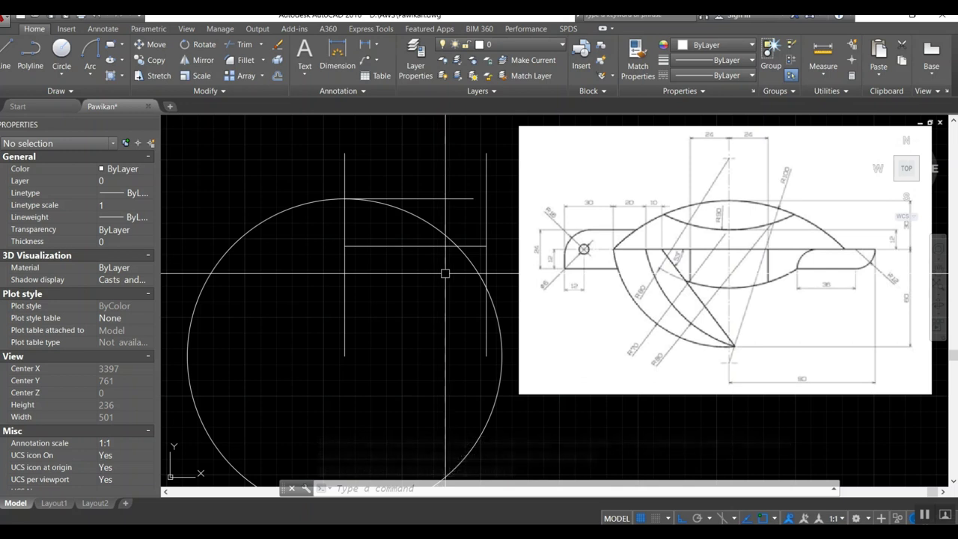
type("ex")
key("Return")
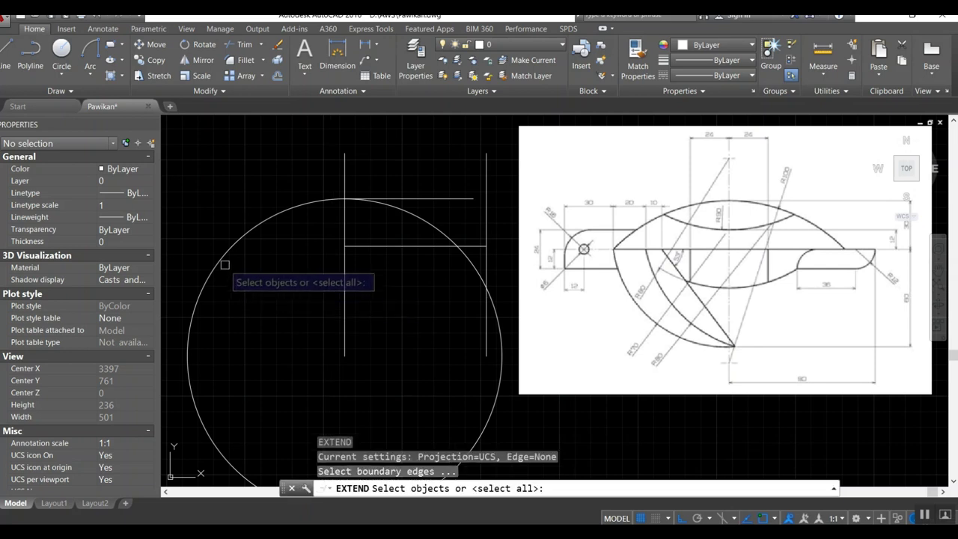
left_click(221, 258)
key("Return")
left_click(361, 247)
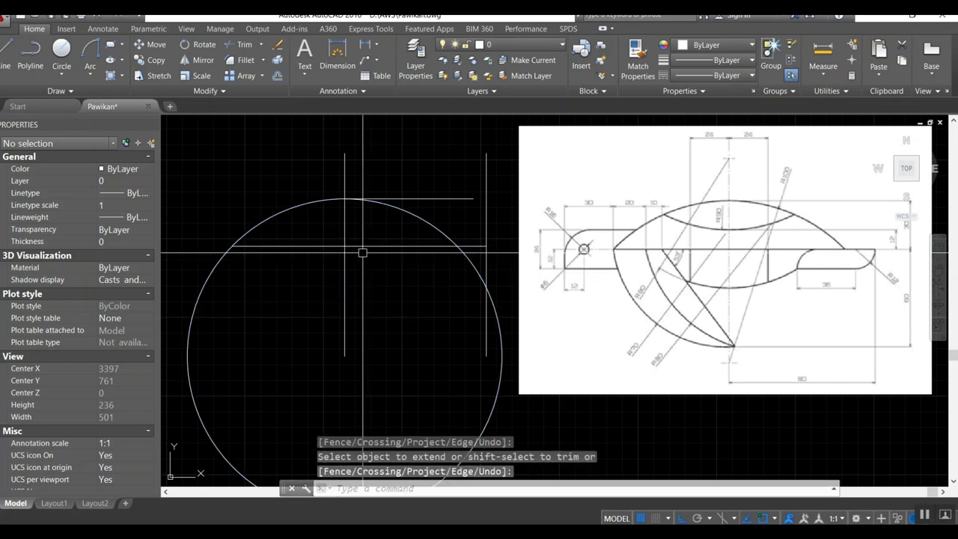
Step: Trim away the part of the circle below the base line
type("tr")
key("Return")
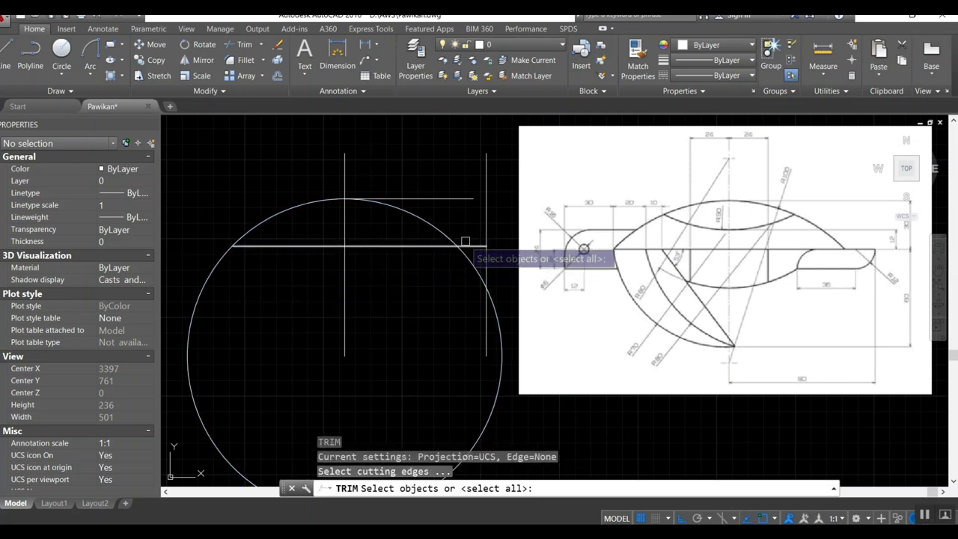
key("Return")
left_click(465, 251)
left_click(229, 256)
key("Return")
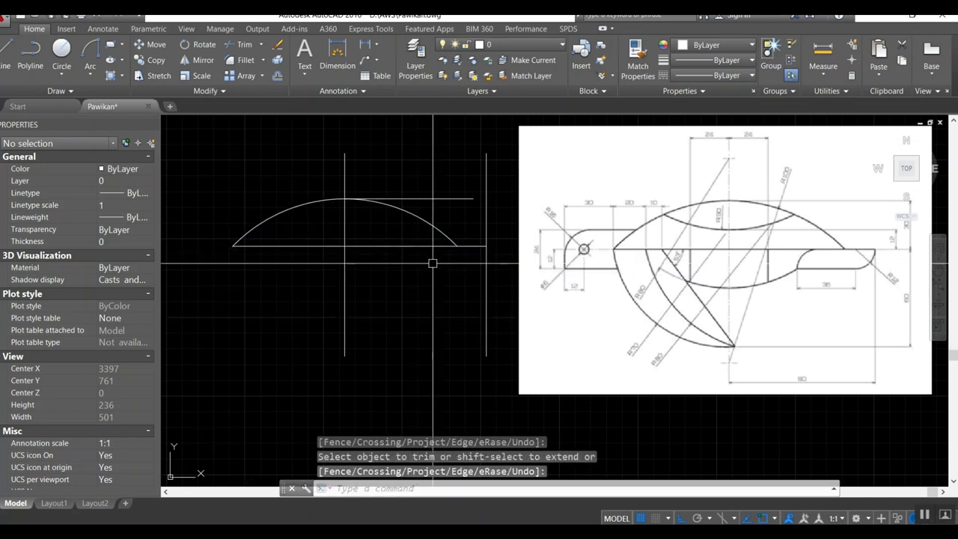
middle_click_drag(444, 247, 396, 302)
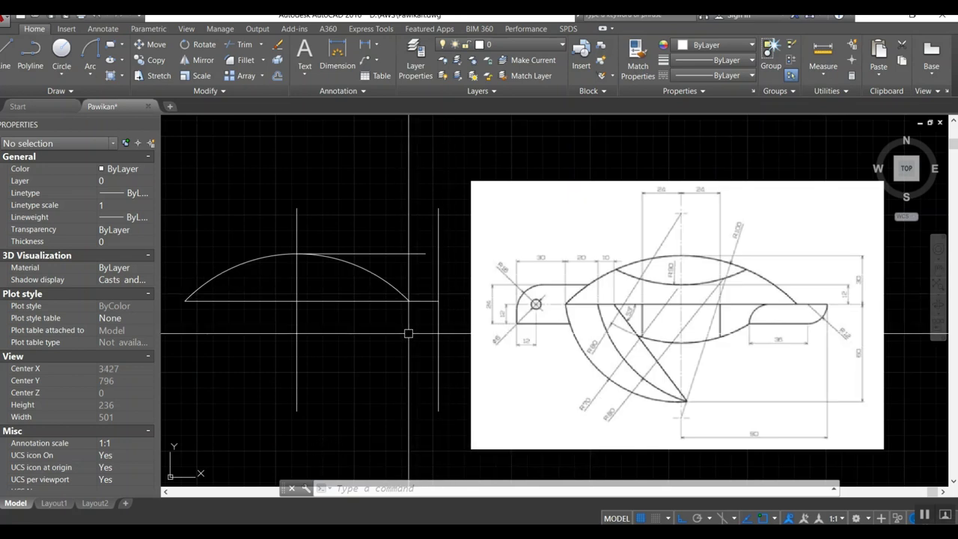
Step: Offset the right vertical line 12 units left, then that copy 36 further left
type("o")
key("Return")
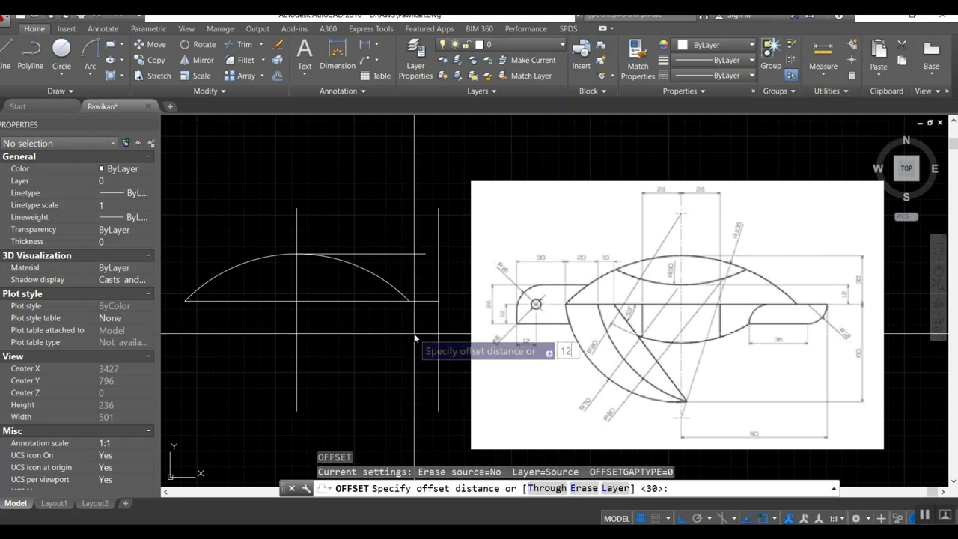
type("12")
key("Return")
left_click(438, 318)
left_click(424, 317)
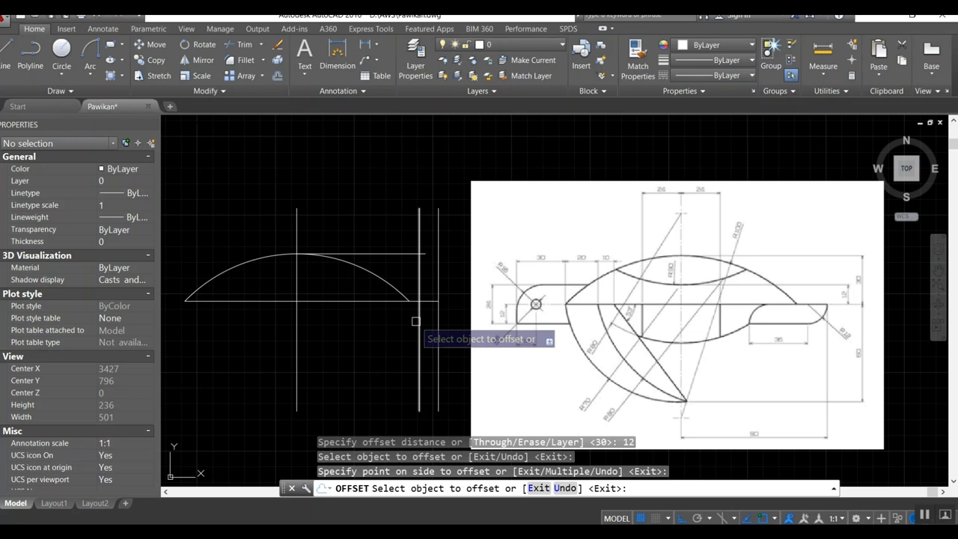
key("Return")
key("Return")
type("36")
key("Return")
left_click(419, 323)
left_click(412, 322)
Step: Draw a radius-12 circle centred on the 12-offset line's intersection
key("Return")
type("c")
key("Return")
left_click(419, 301)
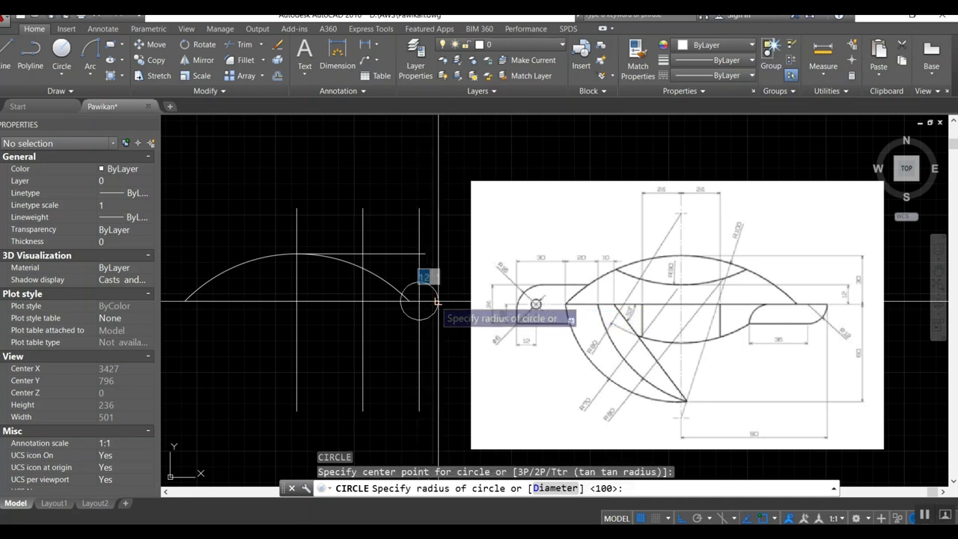
left_click(437, 302)
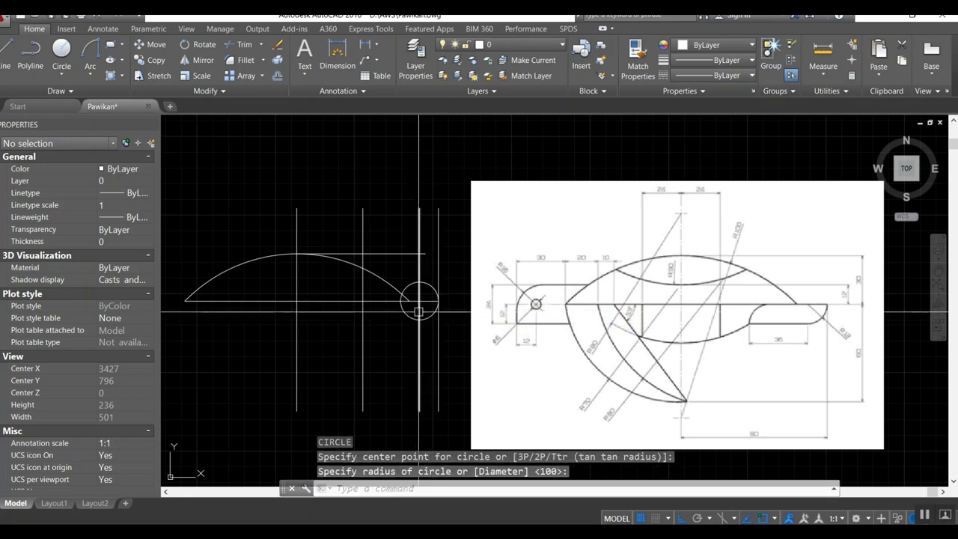
Step: Draw a horizontal line near the base, then erase the unwanted line
type("l")
key("Return")
left_click(416, 322)
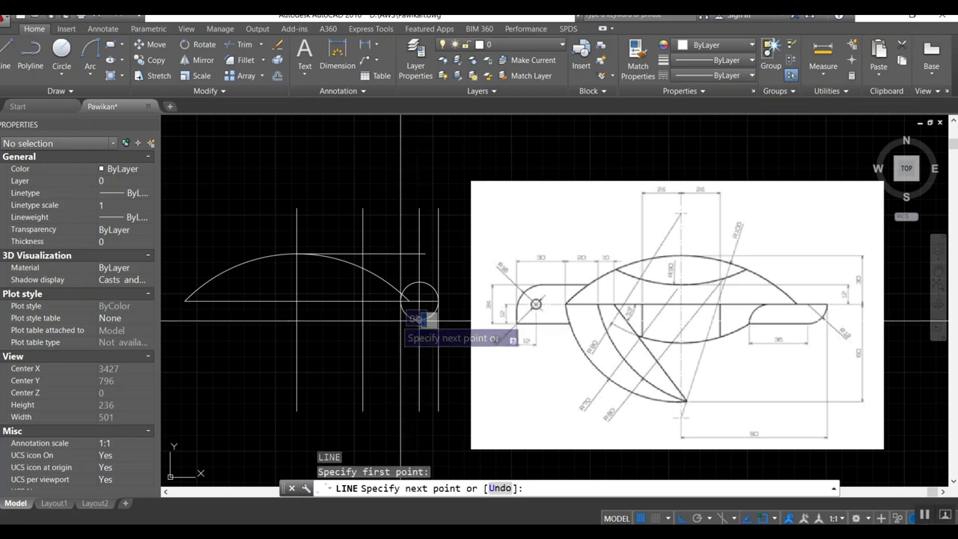
left_click(362, 319)
key("Return")
type("e")
key("Return")
left_click(378, 319)
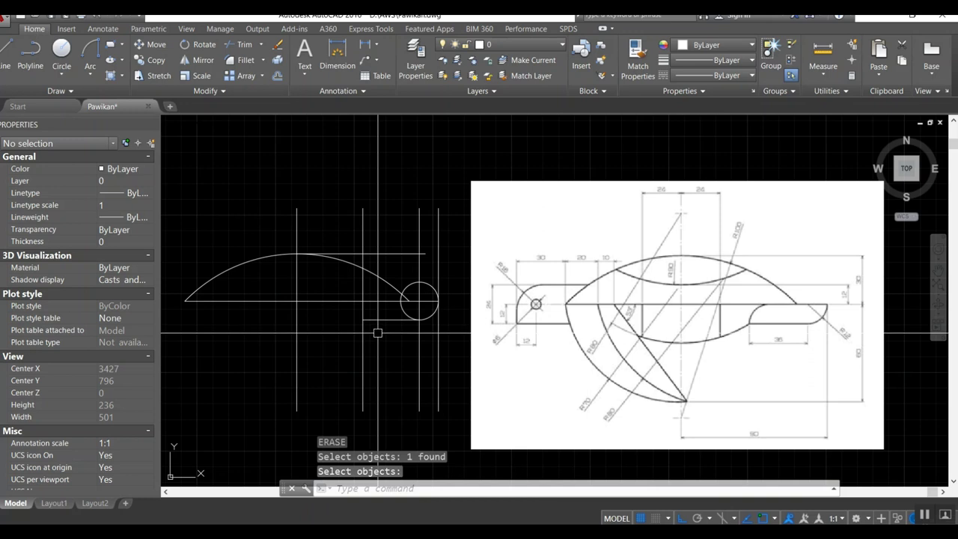
key("Return")
type("c")
key("Return")
Step: Draw a radius-12 circle tangent to two existing objects using the TTR option
type("ttr")
key("Return")
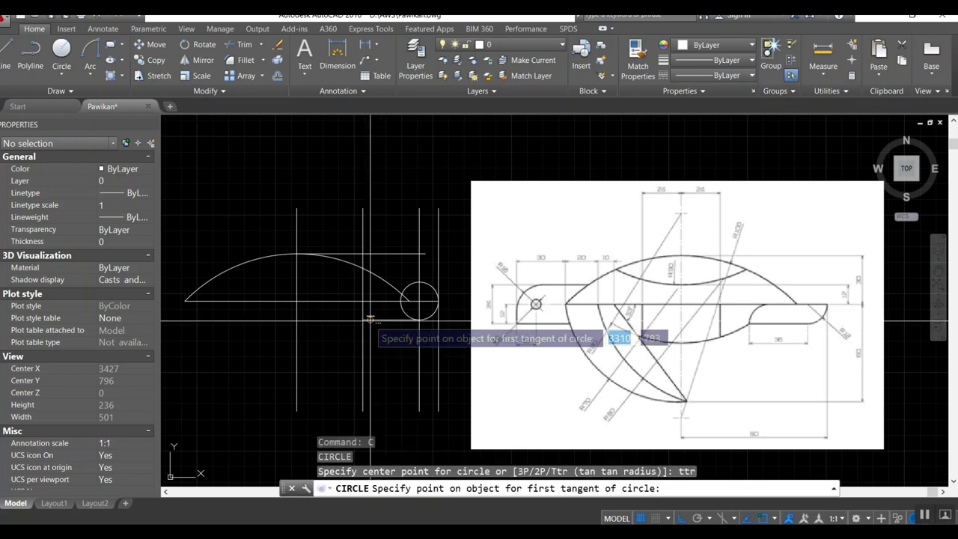
left_click(364, 319)
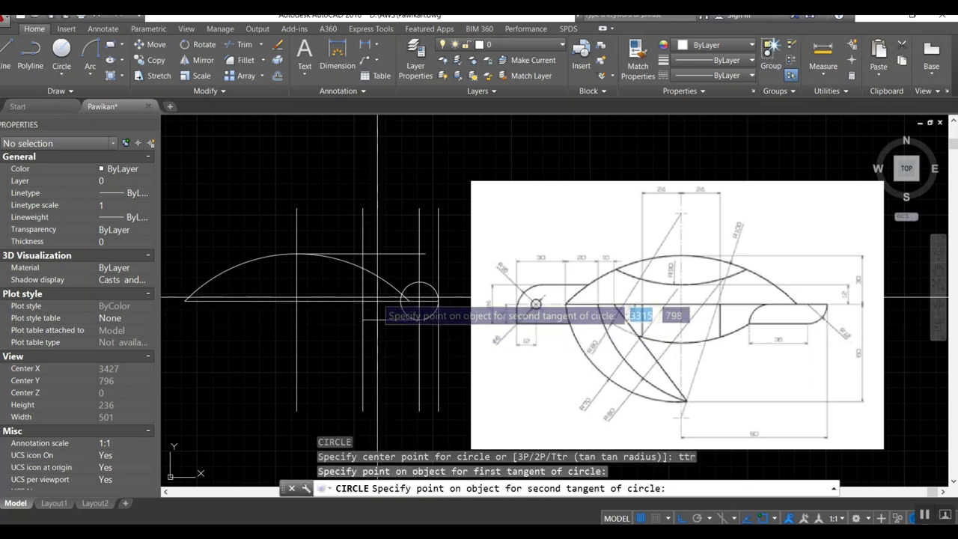
left_click(378, 301)
key("Return")
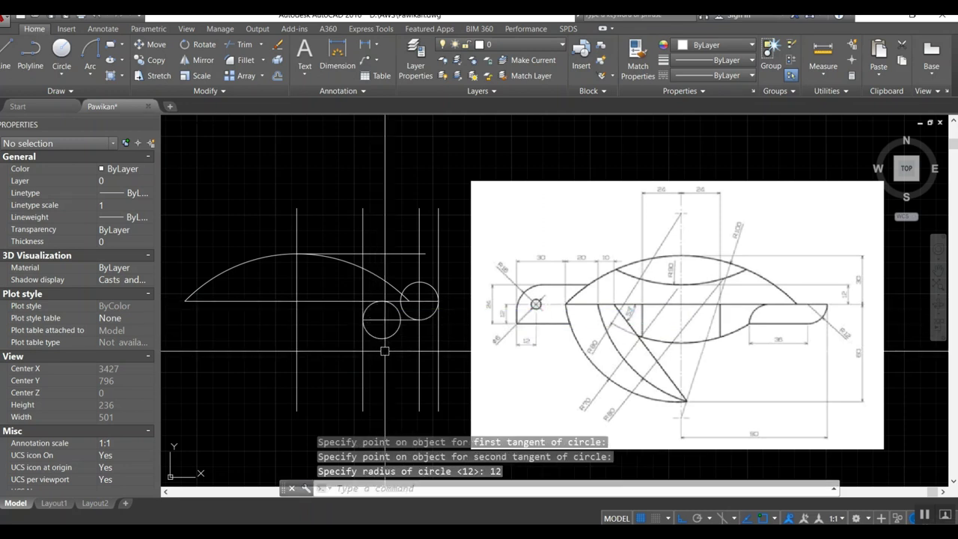
Step: Trim the small circles into a rounded tail tip and erase the leftover arc
type("tr")
key("Return")
key("Return")
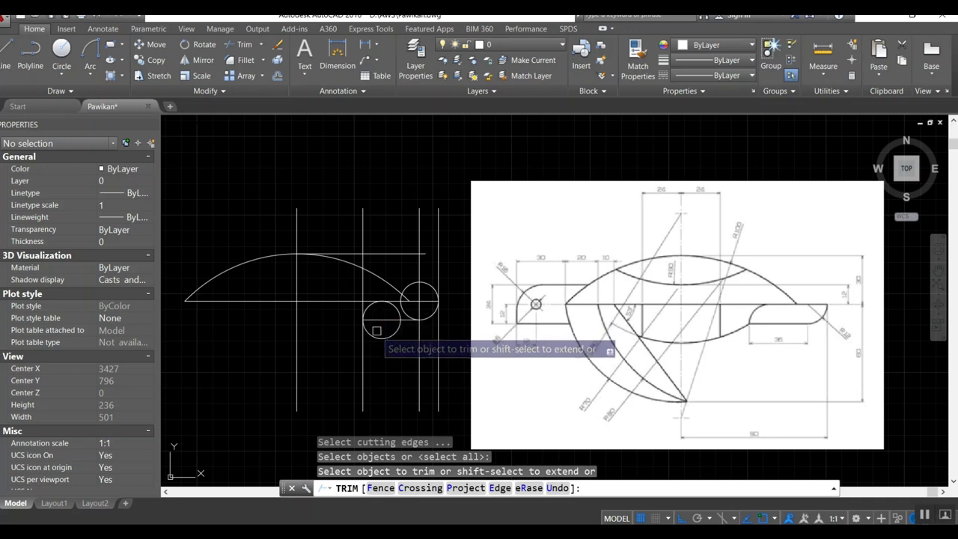
left_click(378, 336)
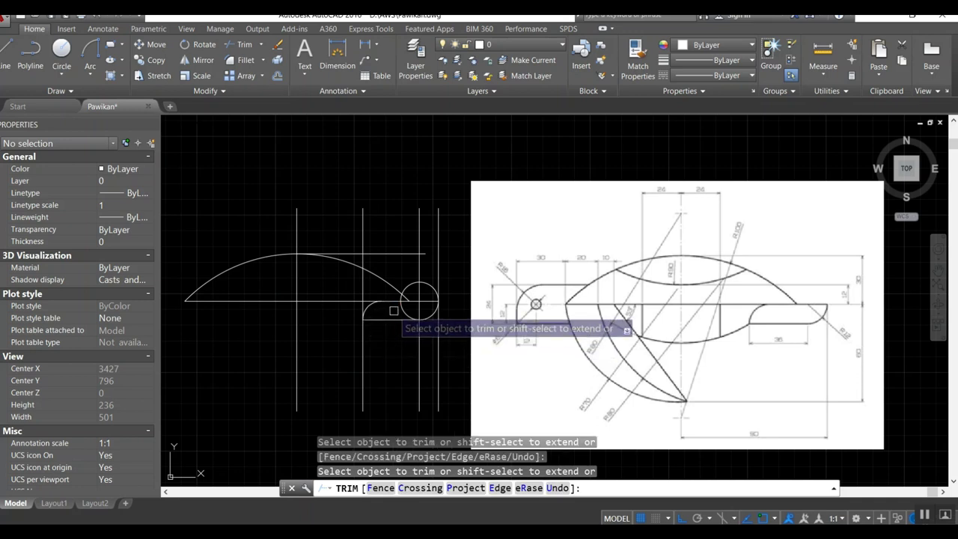
left_click(431, 289)
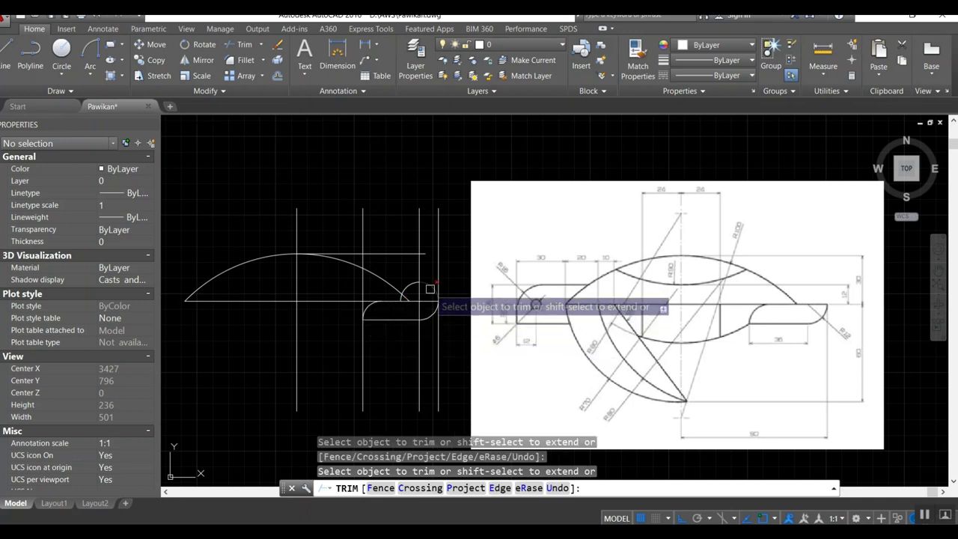
key("Escape")
type("e")
key("Return")
left_click(416, 286)
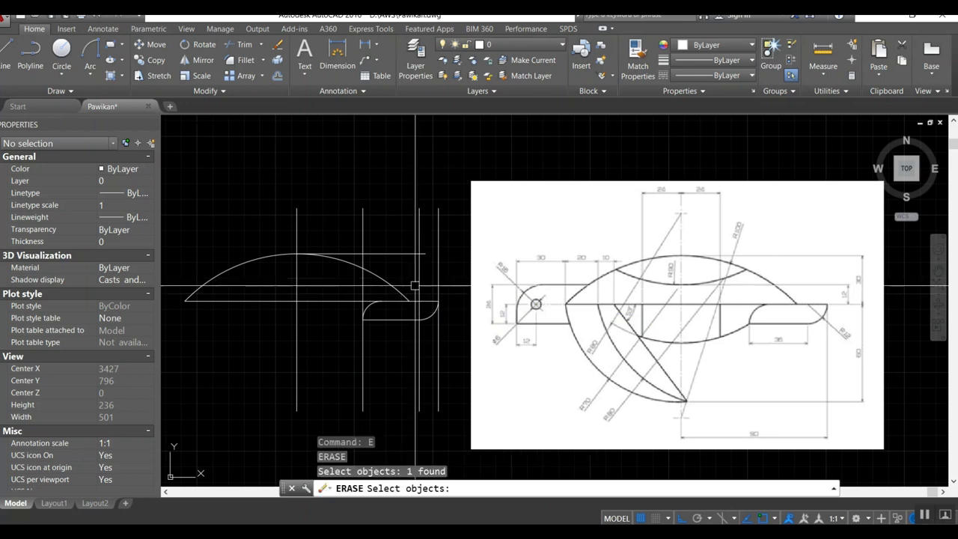
key("Return")
Step: Offset the horizontal base line 12 units upward
type("o")
key("Return")
type("12")
key("Return")
left_click(343, 300)
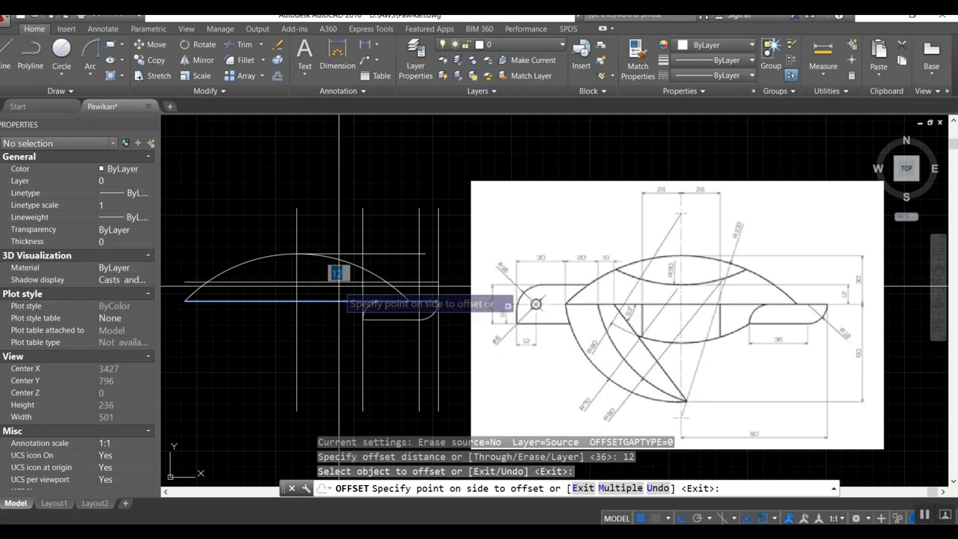
left_click(340, 285)
key("Return")
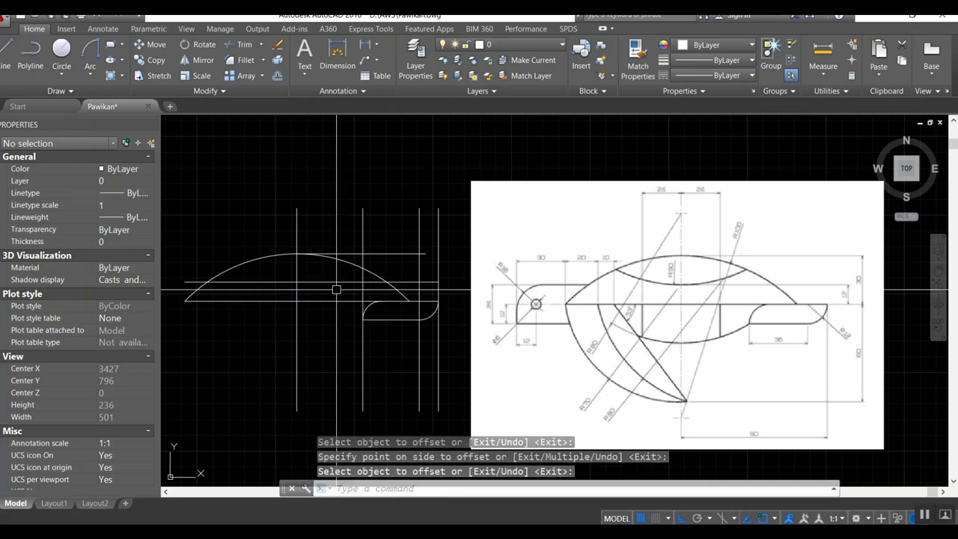
Step: Begin mirroring the large arc, then cancel the mirror
type("mi")
key("Return")
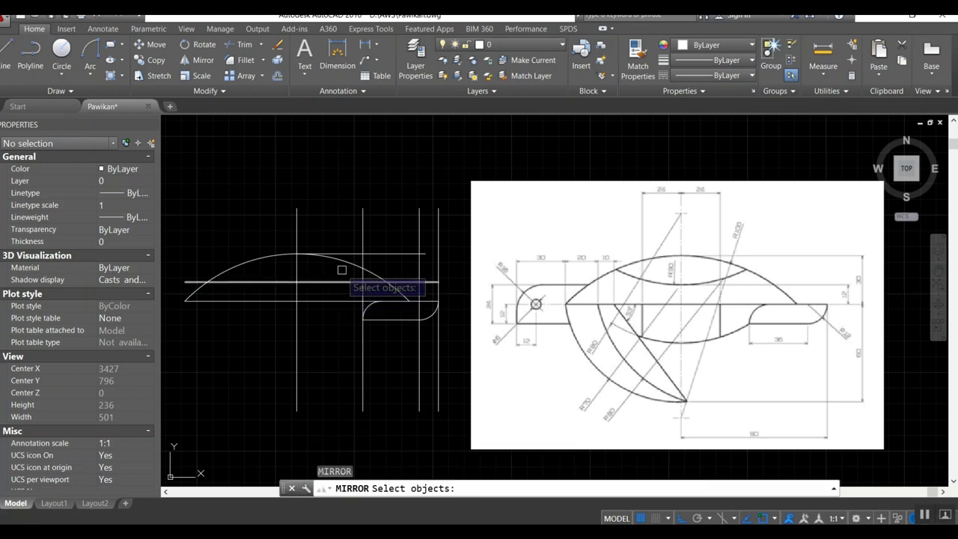
left_click(345, 261)
key("Return")
left_click(297, 282)
key("Escape")
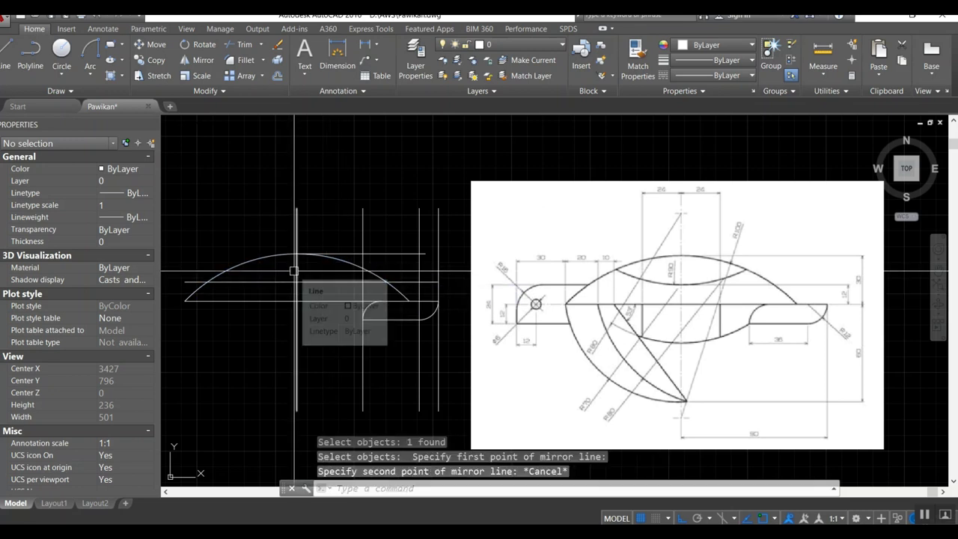
Step: Trim the vertical segment sticking above the large arc
type("tr")
key("Return")
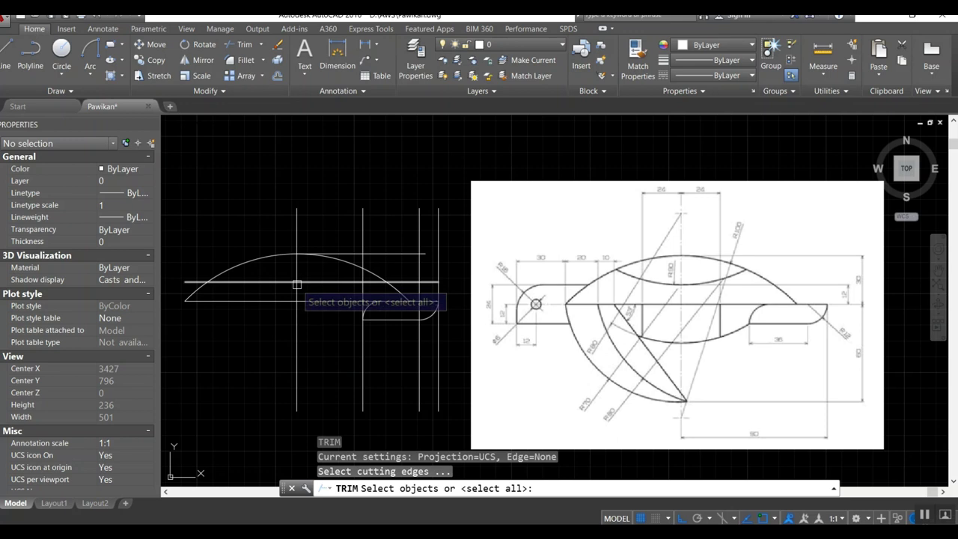
key("Return")
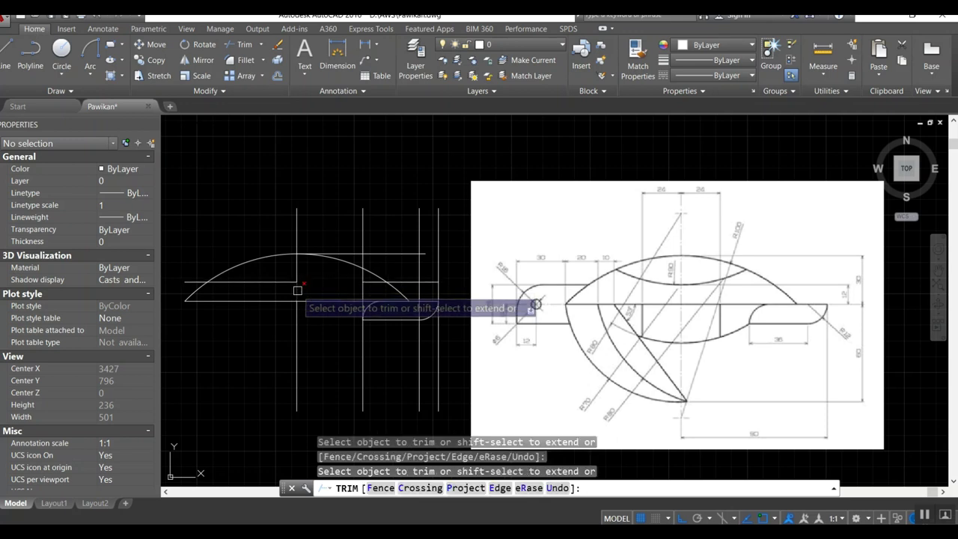
type("u")
key("Return")
left_click(299, 250)
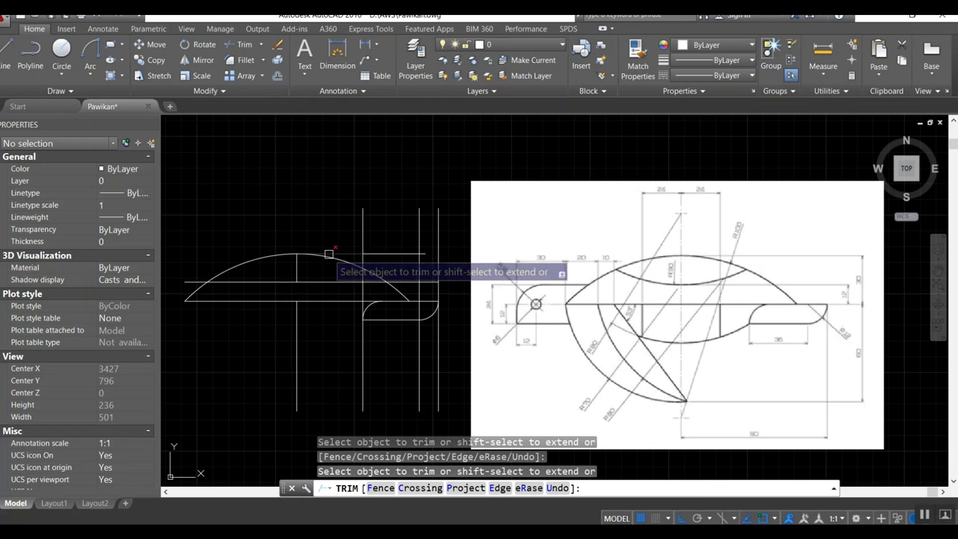
key("Return")
Step: Mirror the large arc about a vertical line, keeping the original
key("Return")
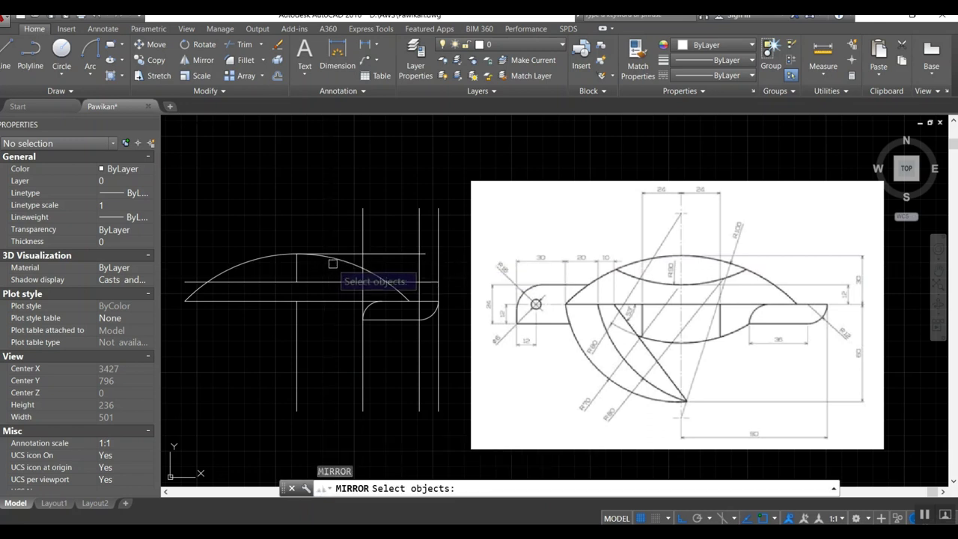
left_click(334, 262)
key("Return")
left_click(297, 254)
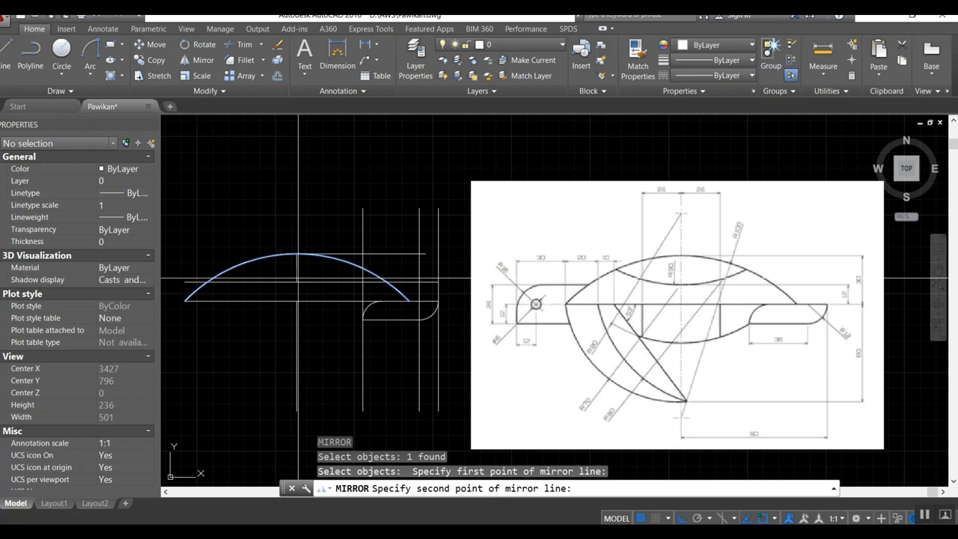
left_click(301, 296)
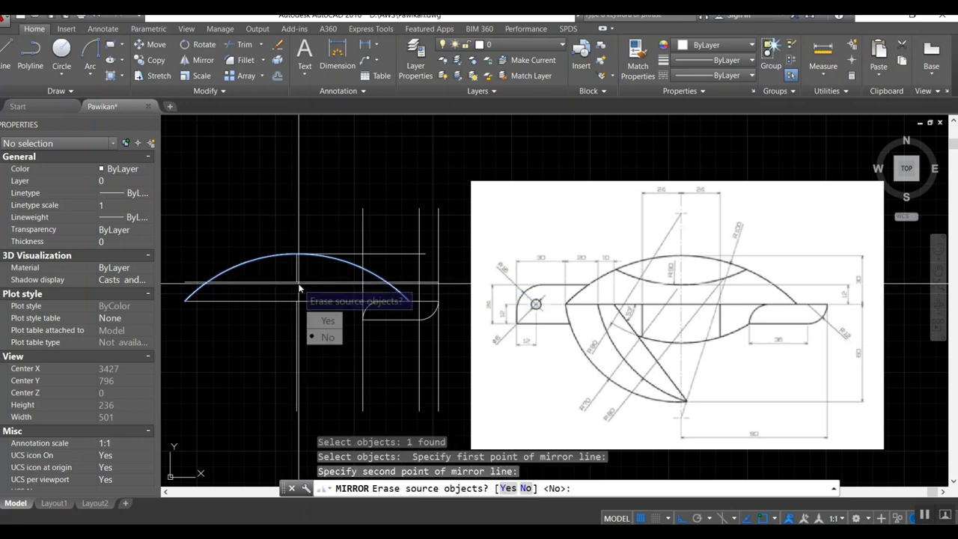
left_click(319, 336)
scroll(304, 256, "up", 2)
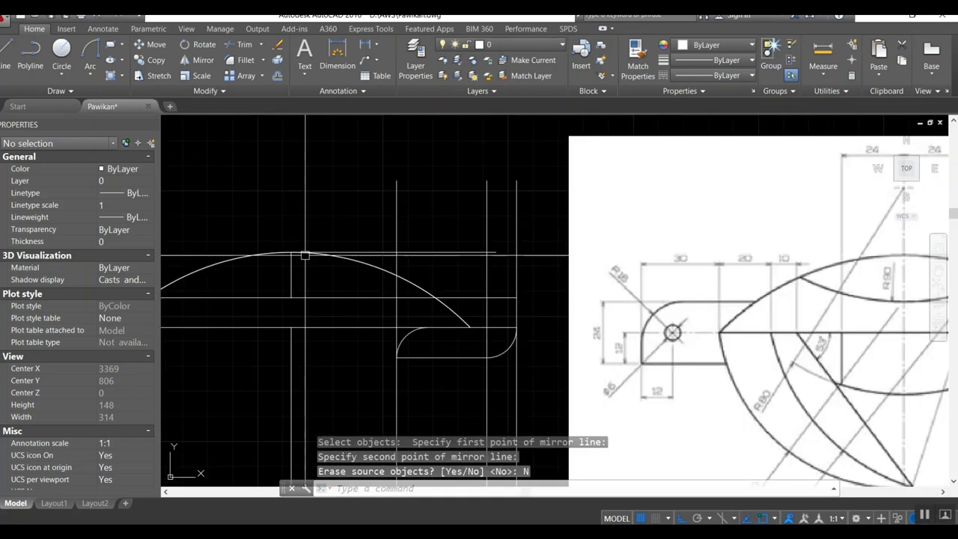
middle_click_drag(305, 256, 356, 260)
Step: Select the large arc and pick a mirror line at its top midpoint, then cancel
key("Return")
left_click(346, 259)
key("Return")
left_click(340, 280)
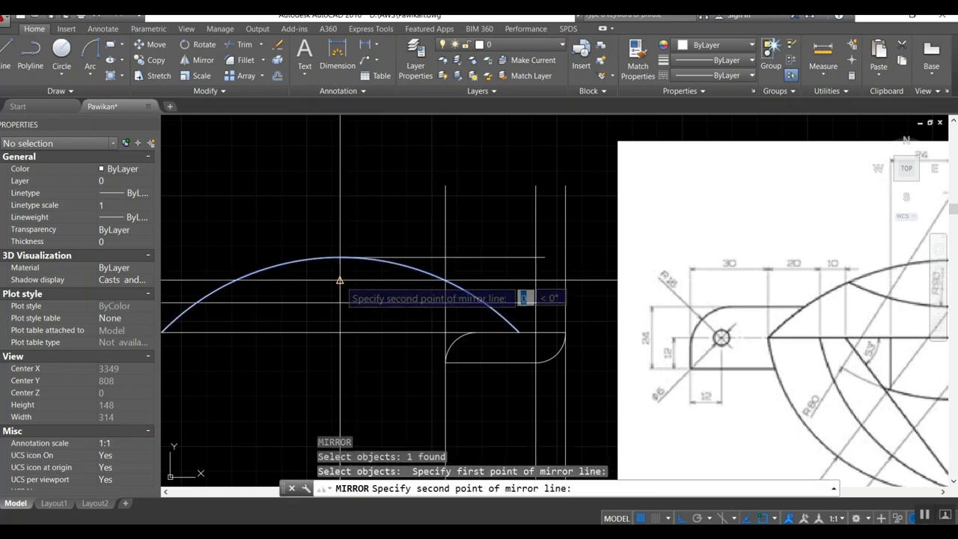
left_click(340, 303)
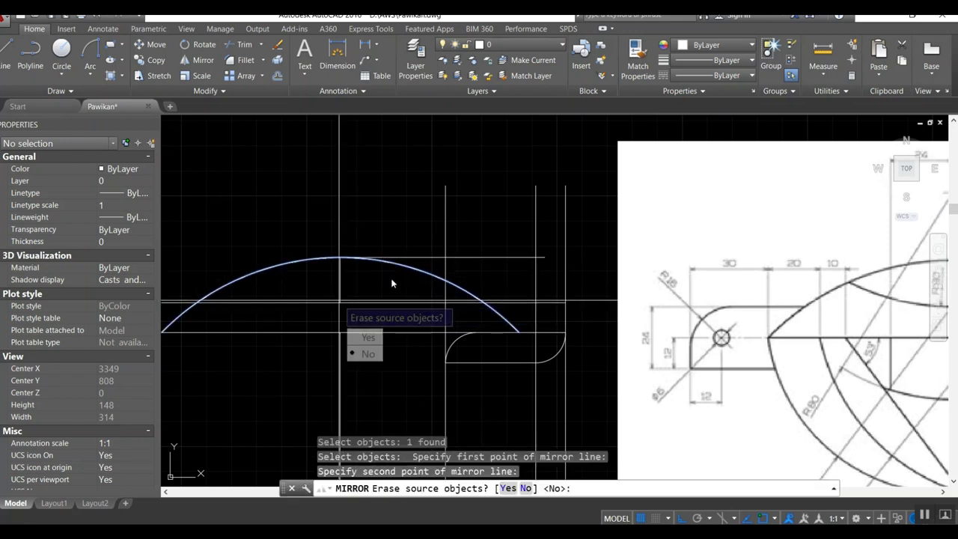
key("Escape")
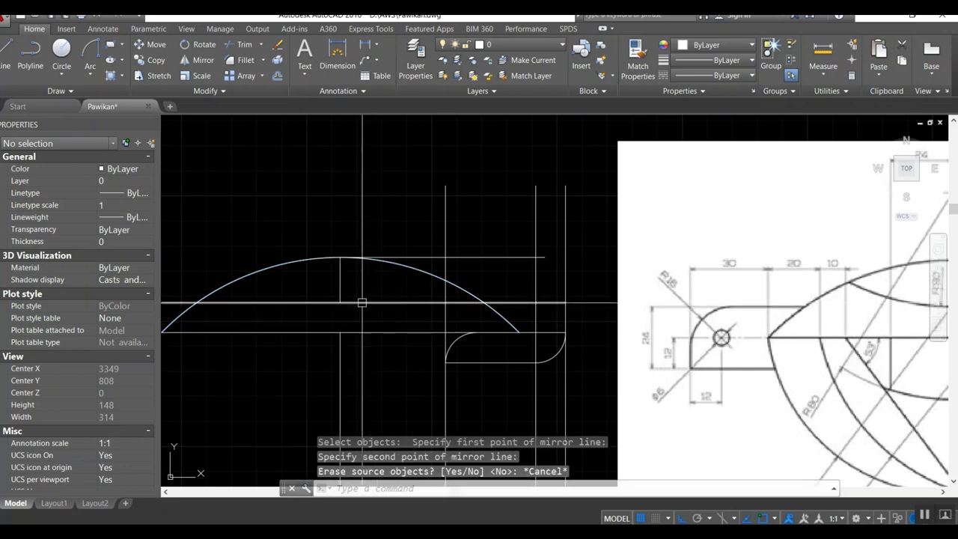
Step: Mirror the large arc about a horizontal line through its top, keeping the source
type("mi")
key("Return")
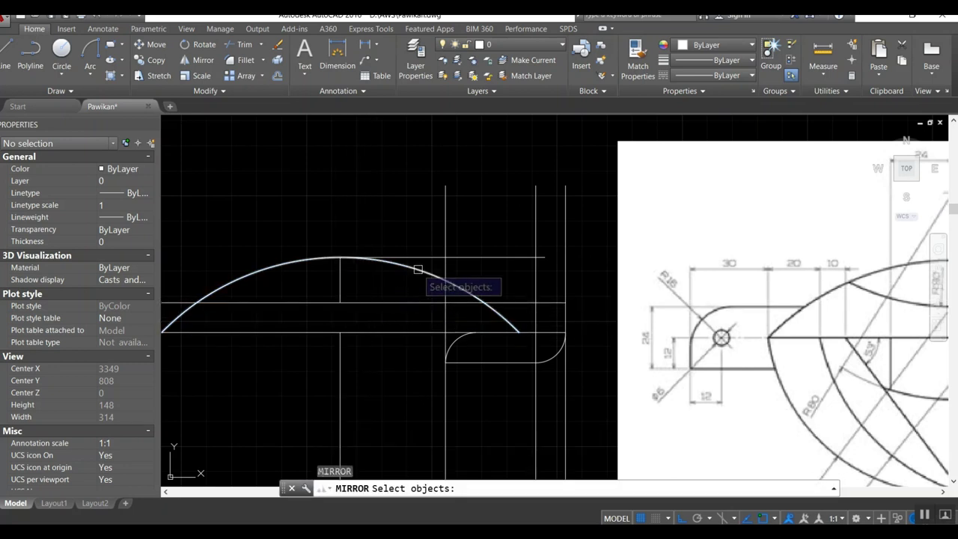
left_click(420, 267)
key("Return")
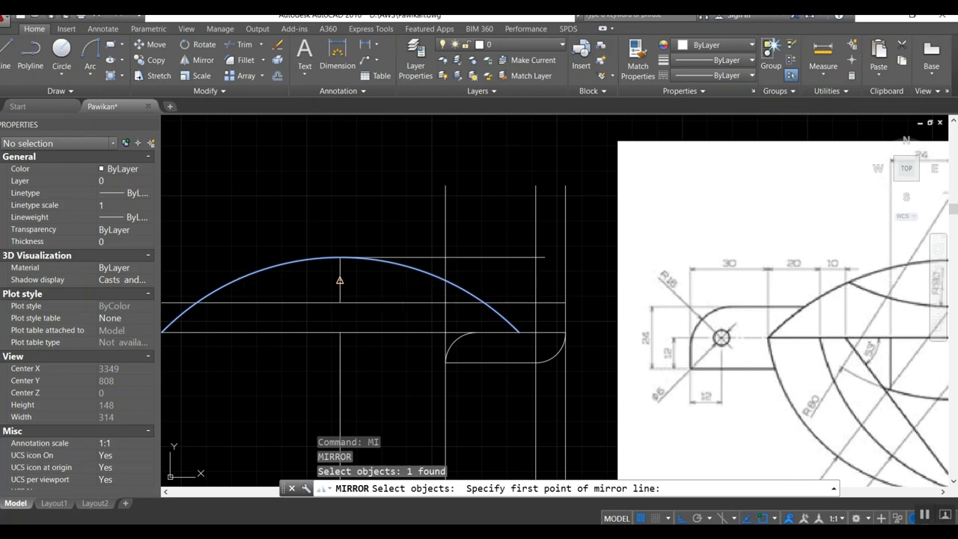
left_click(340, 280)
left_click(449, 279)
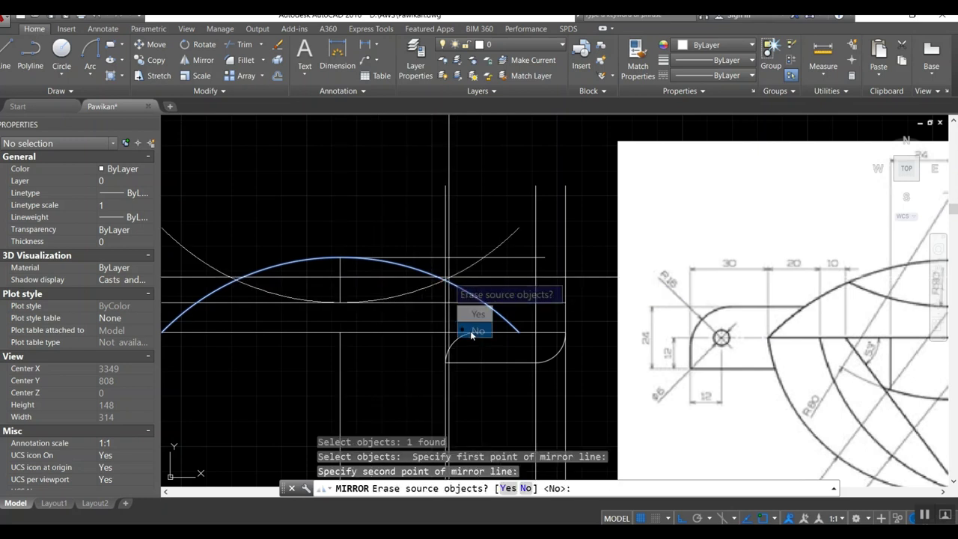
left_click(471, 335)
Step: Trim both overhanging ends of the mirrored arc
type("r")
key("Return")
key("Return")
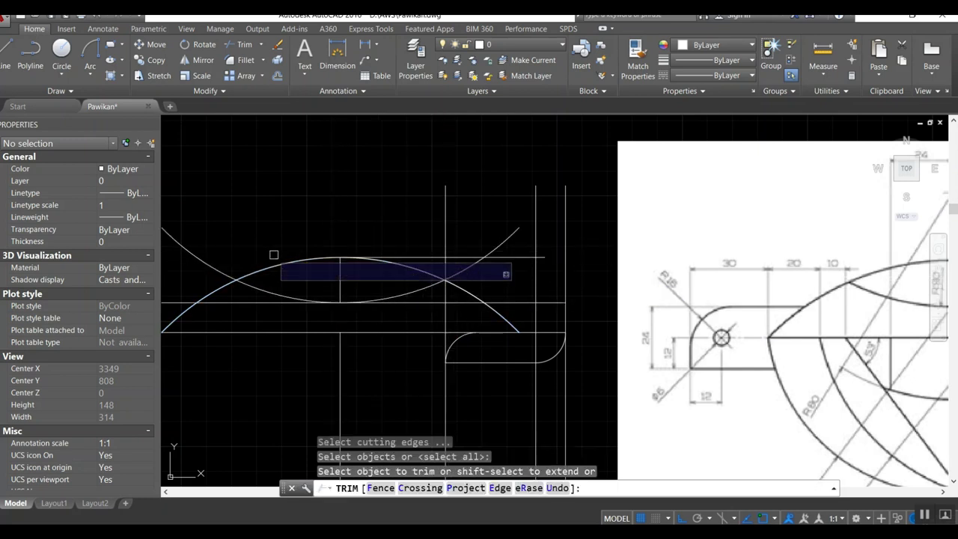
left_click(221, 269)
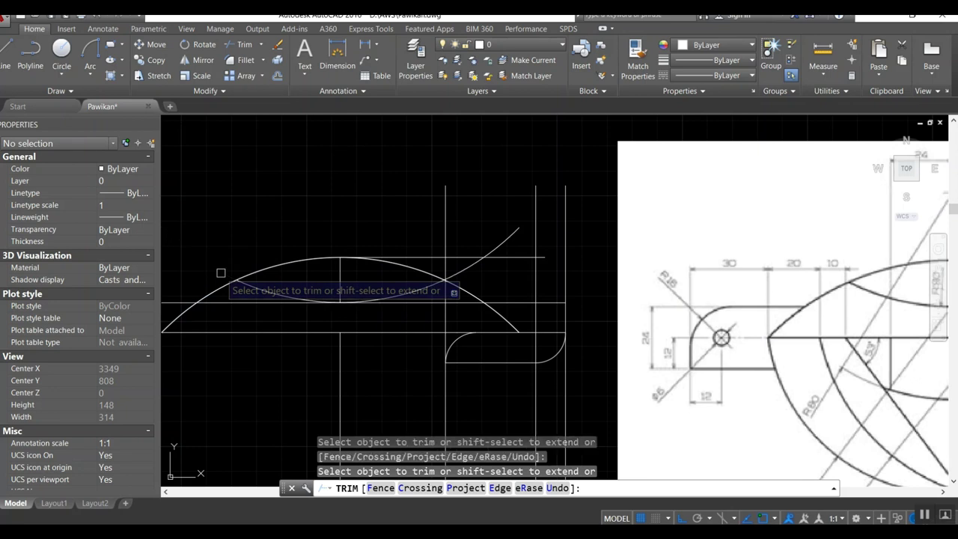
left_click(463, 266)
key("Return")
scroll(370, 268, "down", 2)
Step: Erase the short diagonal leftover and two construction lines near the arc
type("e")
key("Return")
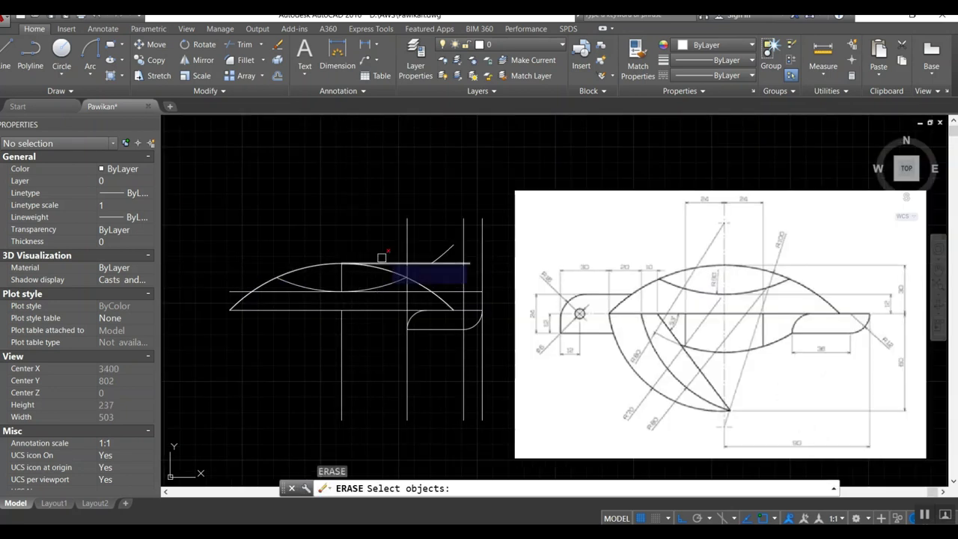
left_click(442, 255)
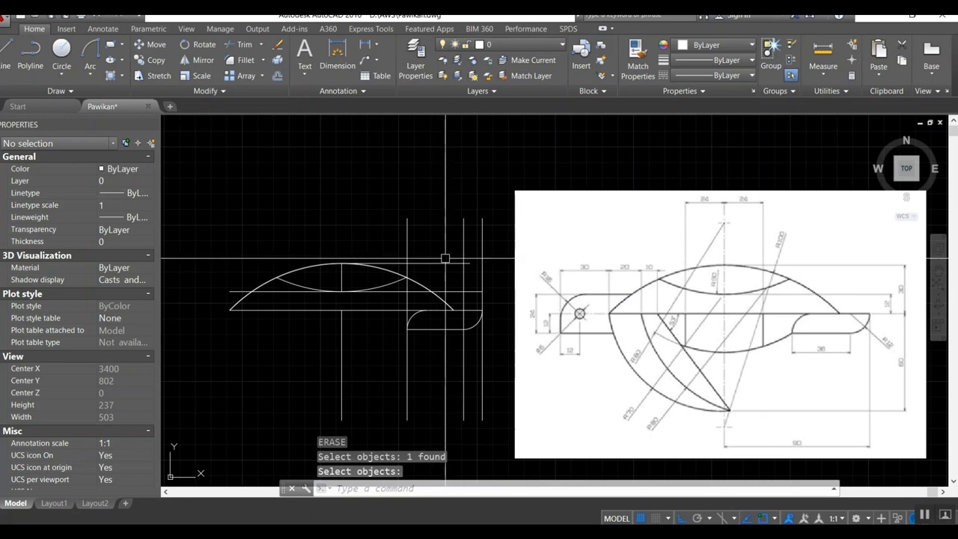
key("Return")
key("Return")
left_click(453, 291)
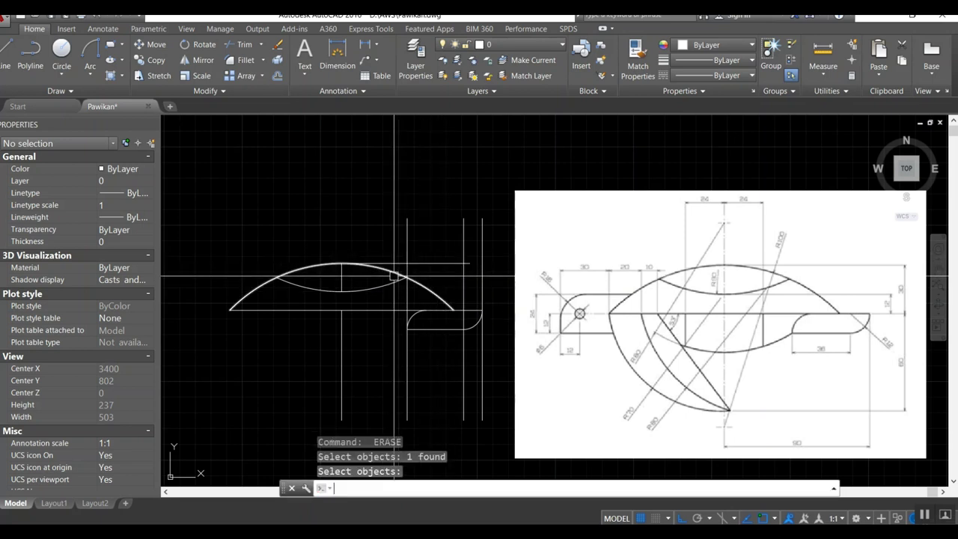
key("Return")
key("Return")
left_click(343, 279)
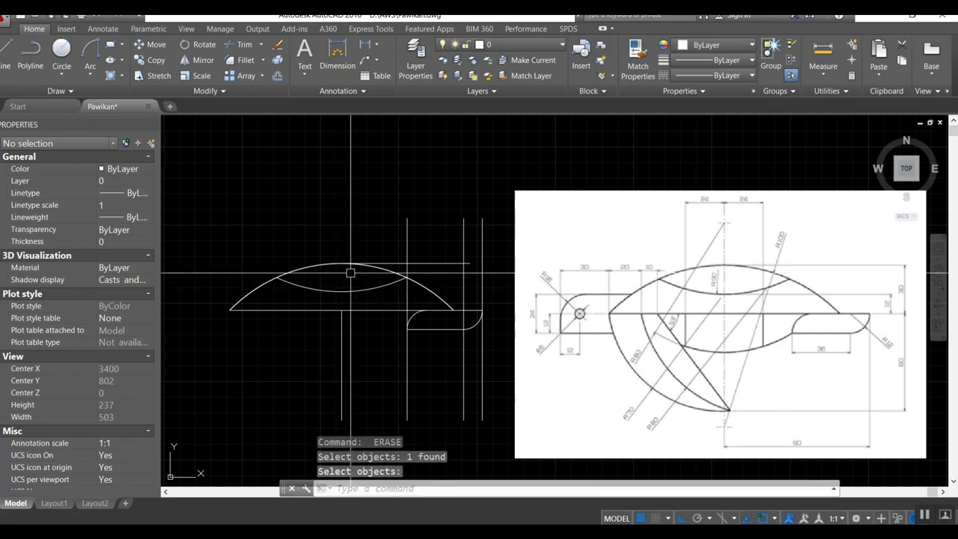
key("Return")
key("Return")
Step: Erase three more vertical construction lines near the tail end
left_click(436, 262)
key("Return")
key("Return")
left_click(462, 255)
key("Return")
key("Return")
left_click(406, 254)
Step: Undo the mistaken erase of the vertical line and remove another construction line instead
key("Return")
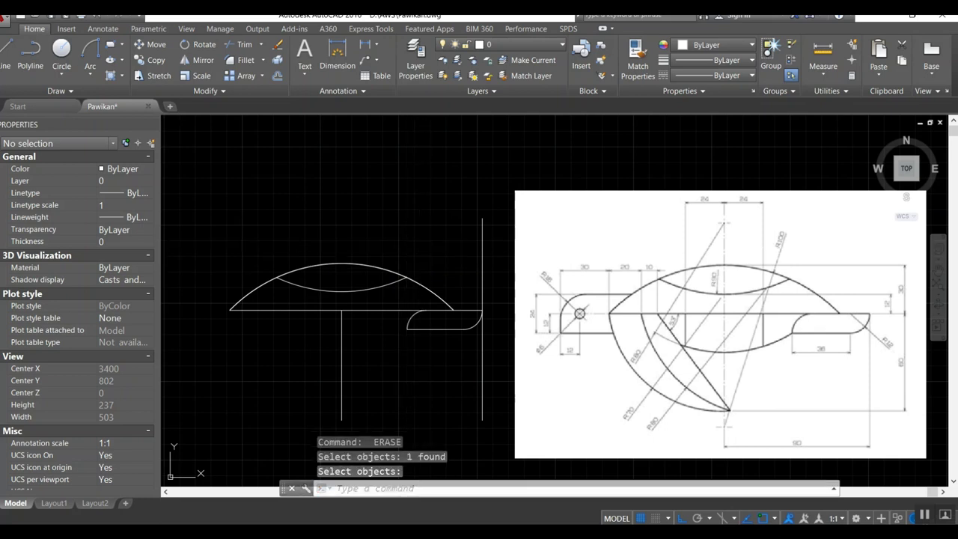
key("ctrl+z")
key("Return")
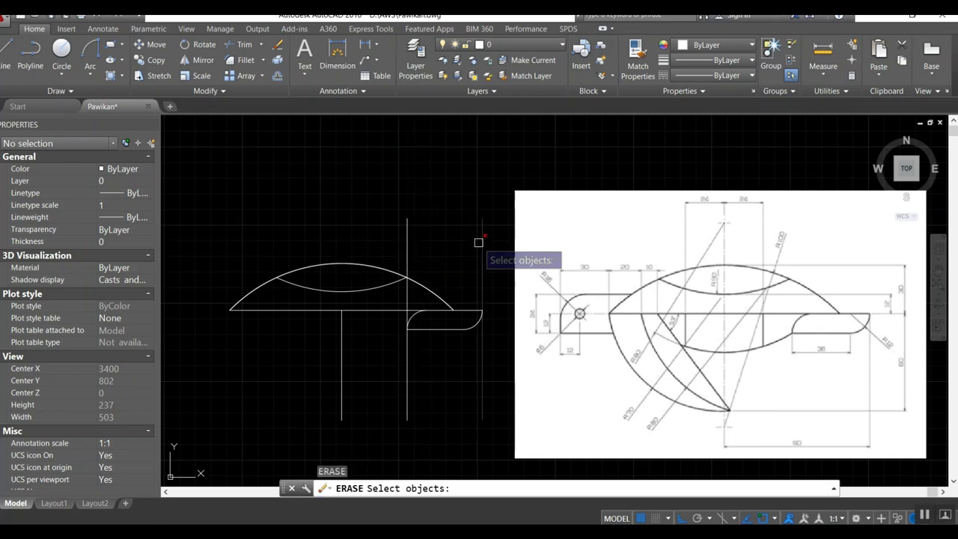
left_click(479, 243)
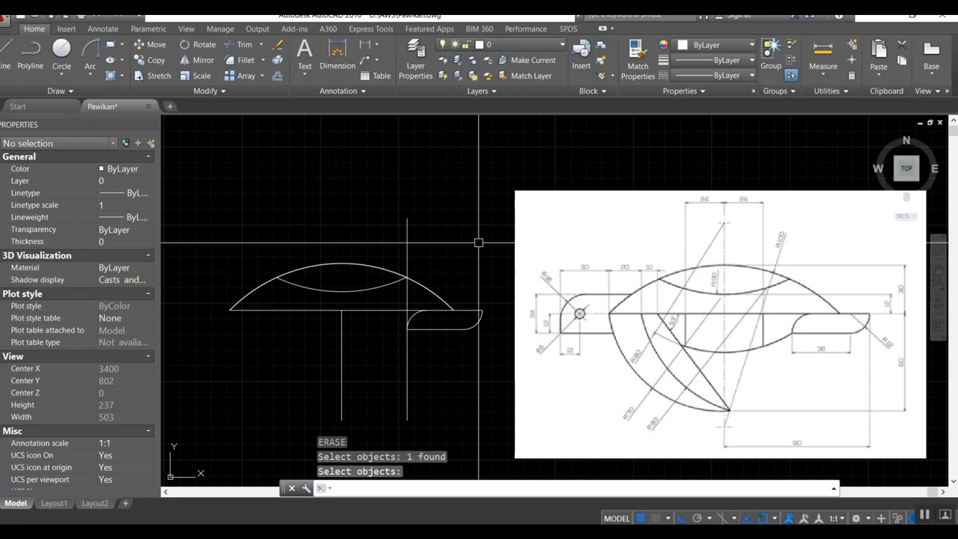
key("Return")
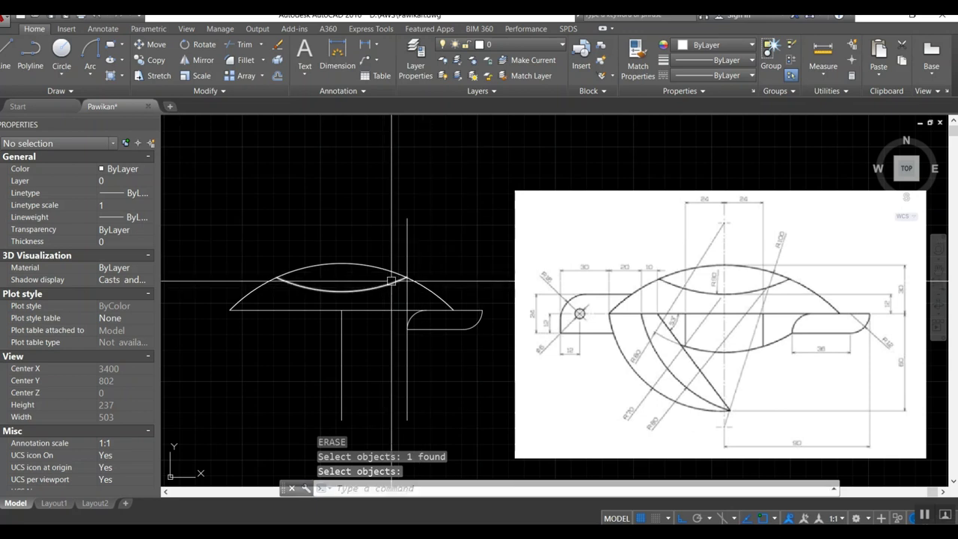
type("o")
key("Return")
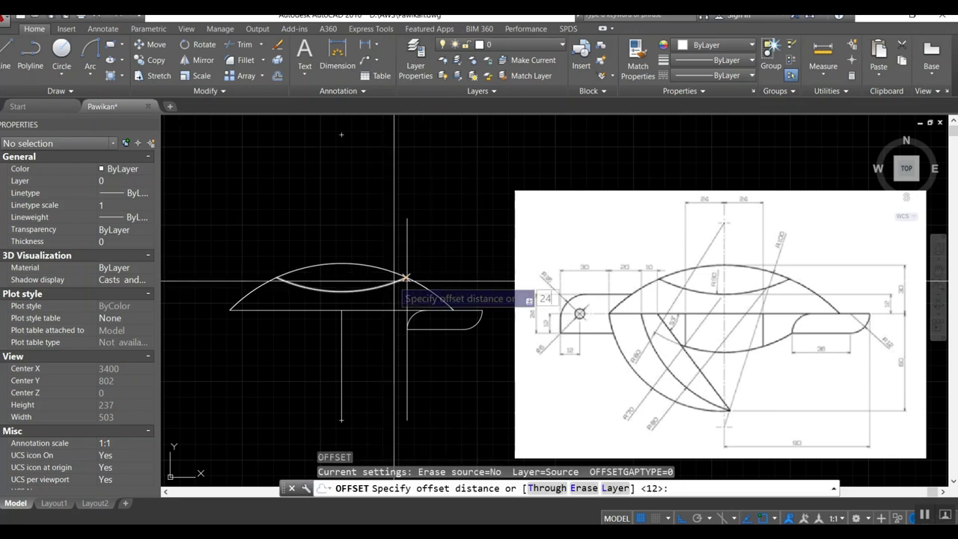
Step: Offset the vertical line 24 units to make copies on either side
key("Return")
left_click(342, 325)
left_click(349, 337)
left_click(342, 340)
left_click(320, 337)
key("Return")
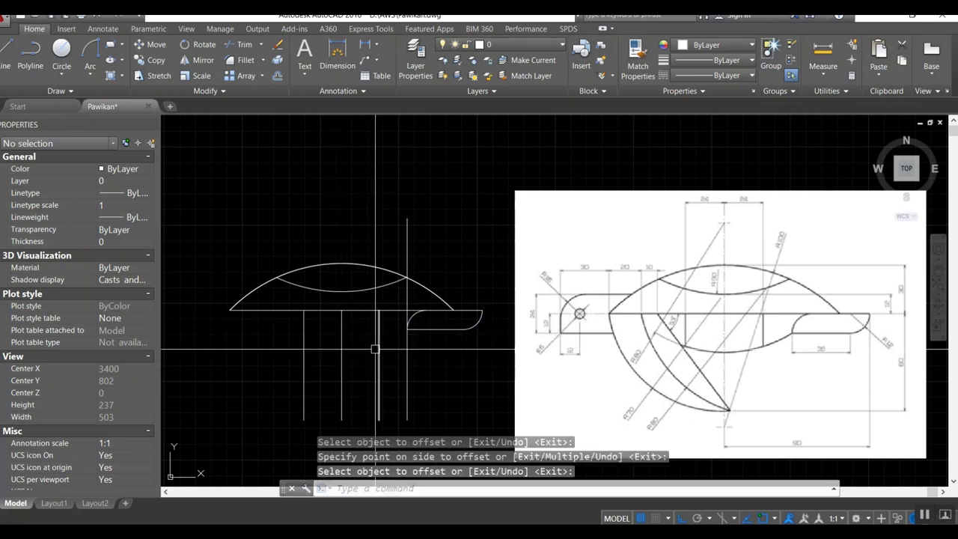
type("mi")
Step: Mirror the vertical line across a vertical axis, keeping the original
key("Return")
left_click(408, 352)
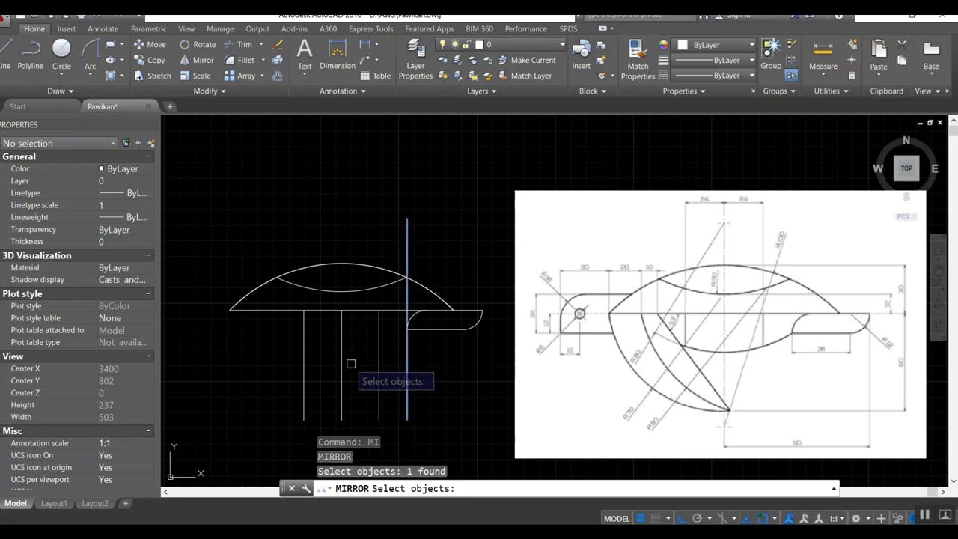
key("Return")
left_click(341, 367)
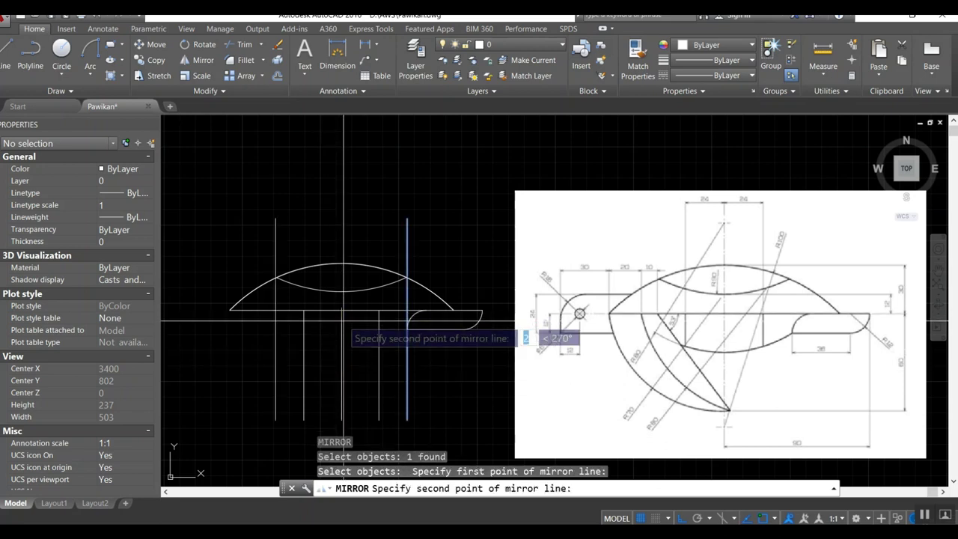
left_click(342, 394)
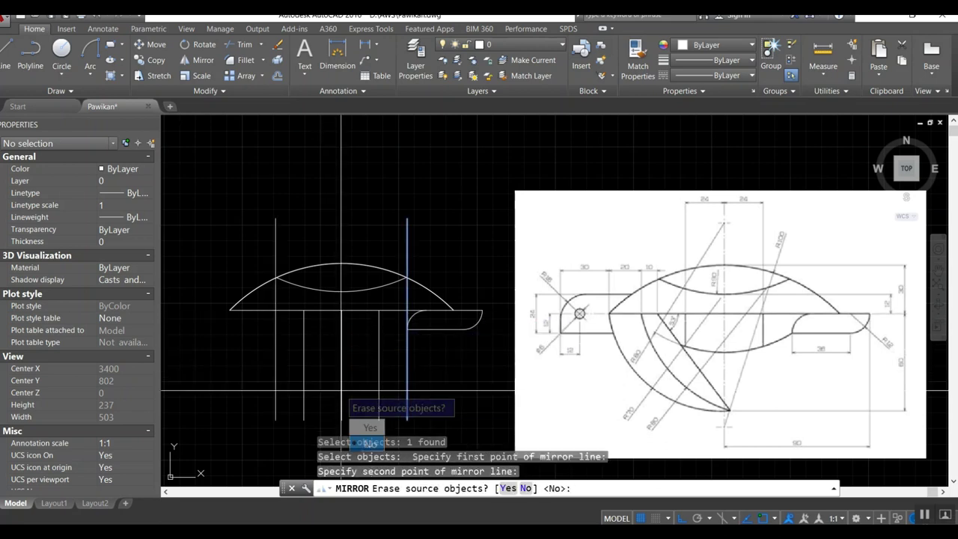
left_click(370, 442)
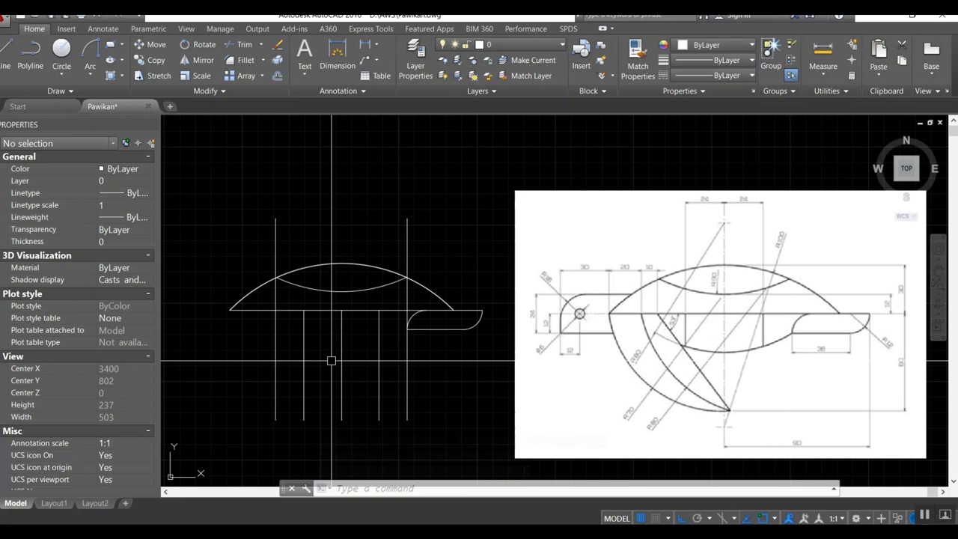
Step: Draw a horizontal line from the right of the centreline to the left vertical
type("l")
key("Return")
left_click(407, 326)
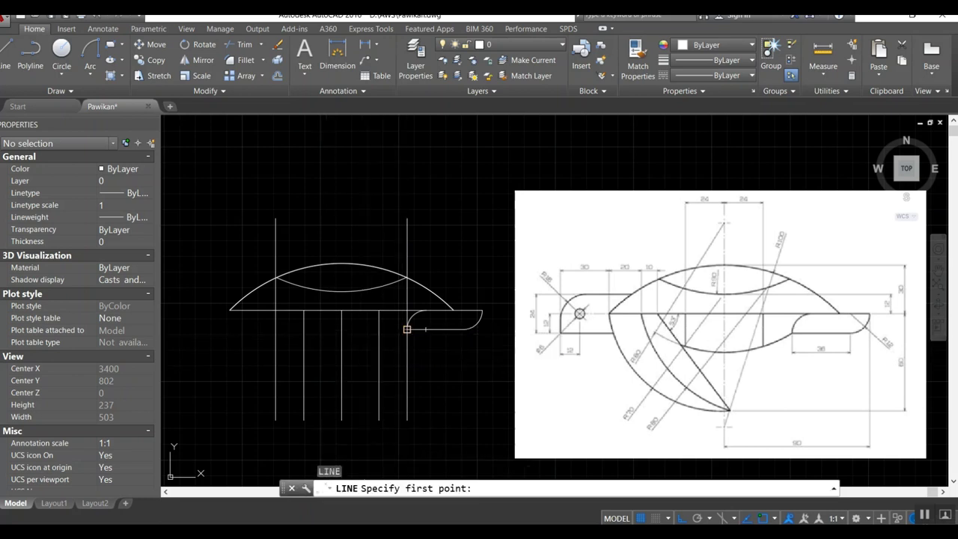
left_click(275, 327)
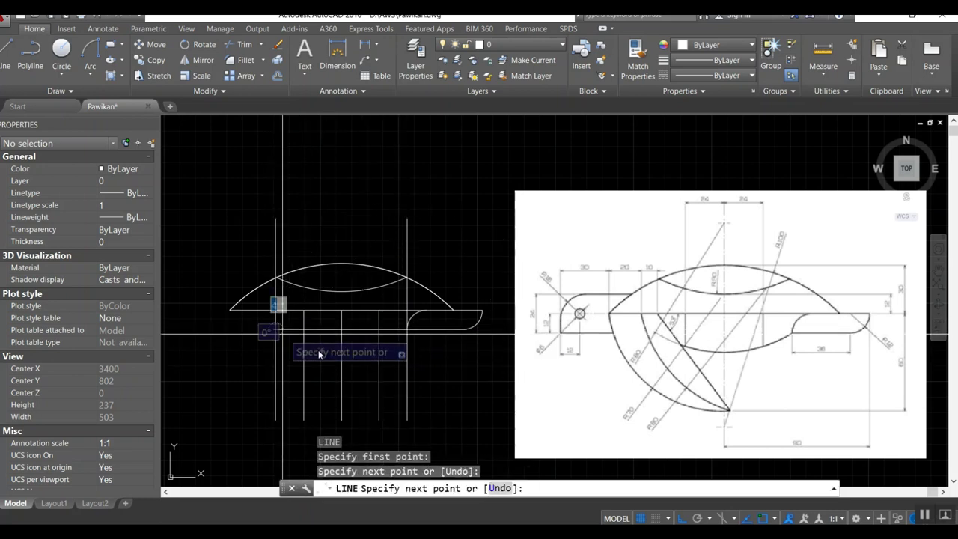
key("Return")
key("Escape")
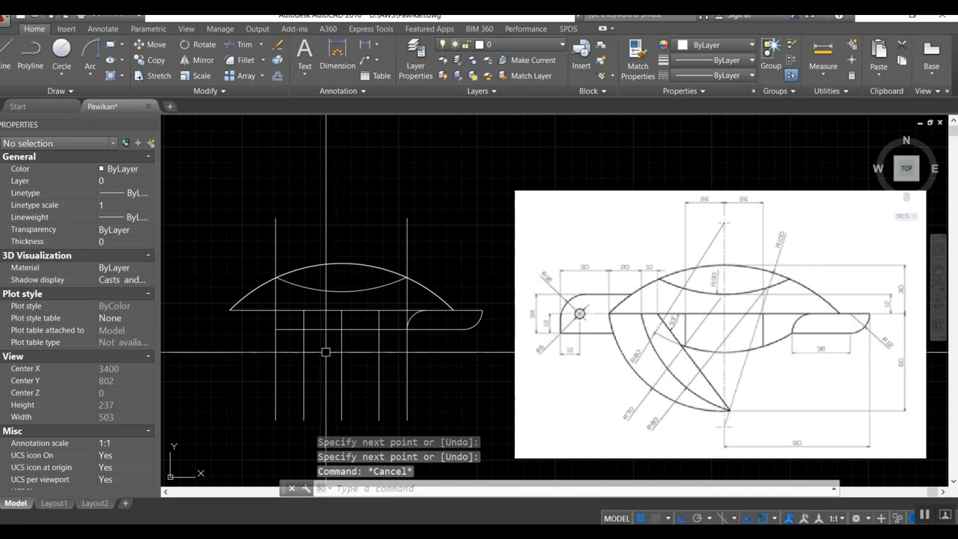
Step: Draw the lower belly arc by Start-End-Radius between the two verticals with radius 80
left_click(90, 74)
left_click(137, 255)
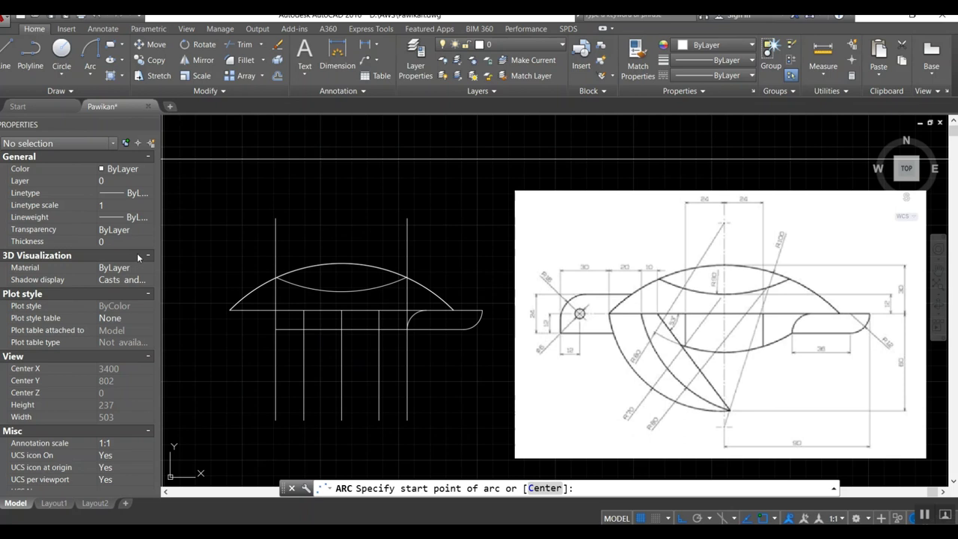
left_click(275, 330)
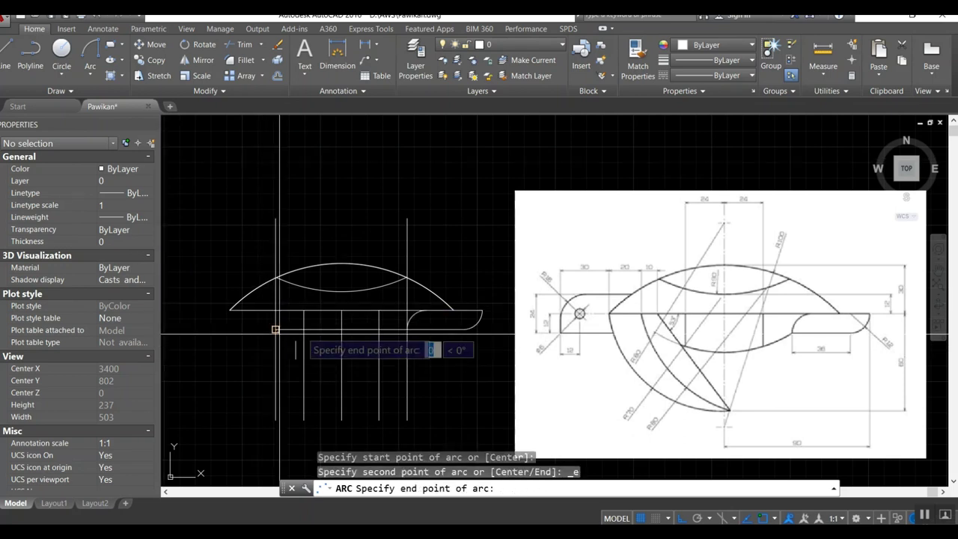
left_click(407, 330)
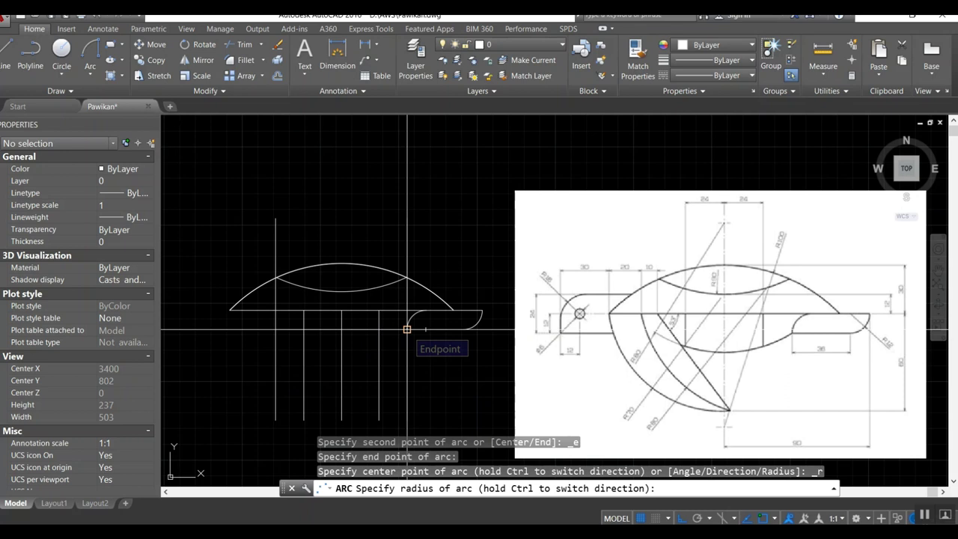
type("80")
key("Return")
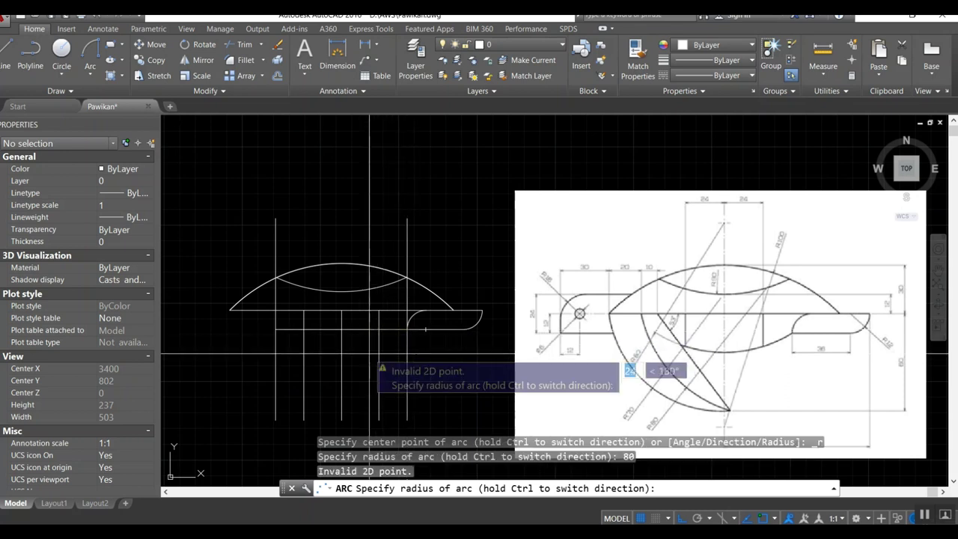
type("80")
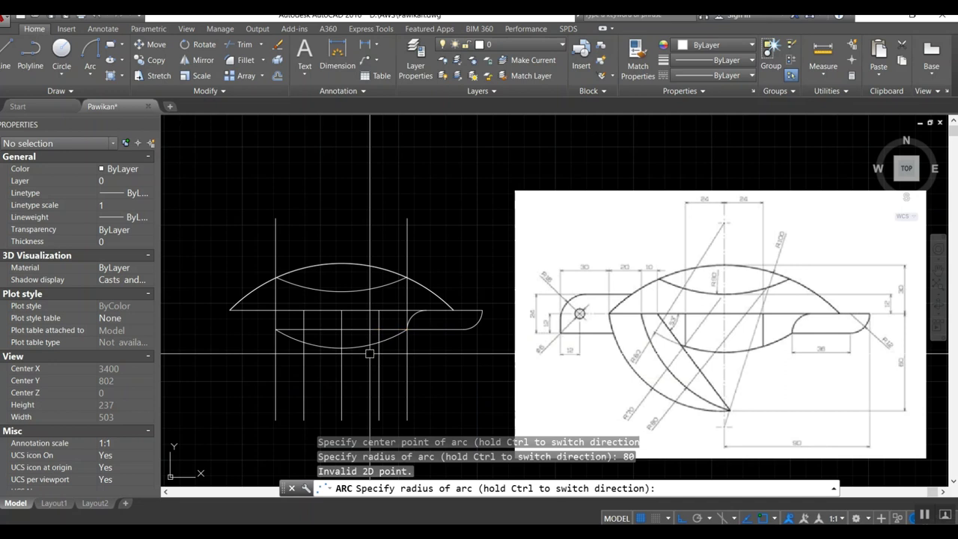
key("Return")
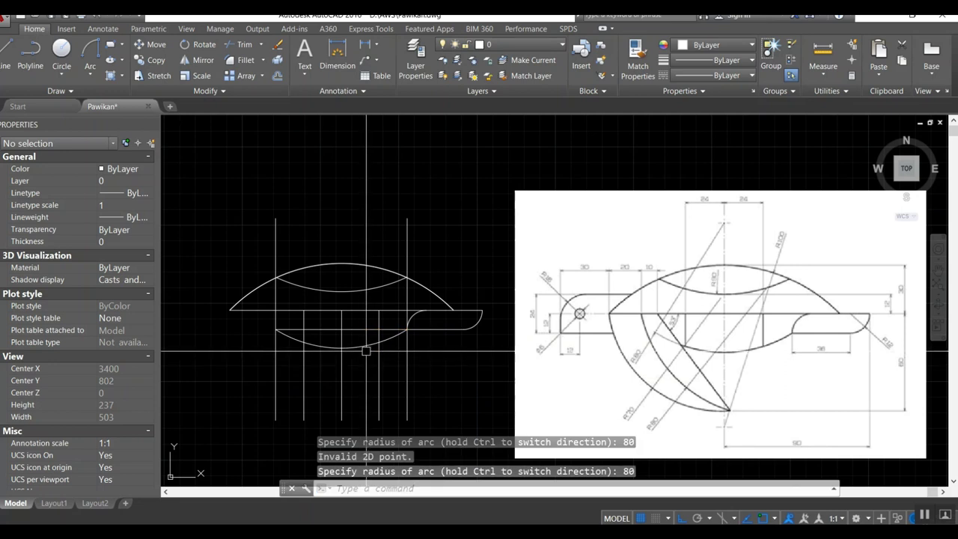
Step: Erase the left and right vertical construction lines
type("e")
key("Return")
left_click(279, 240)
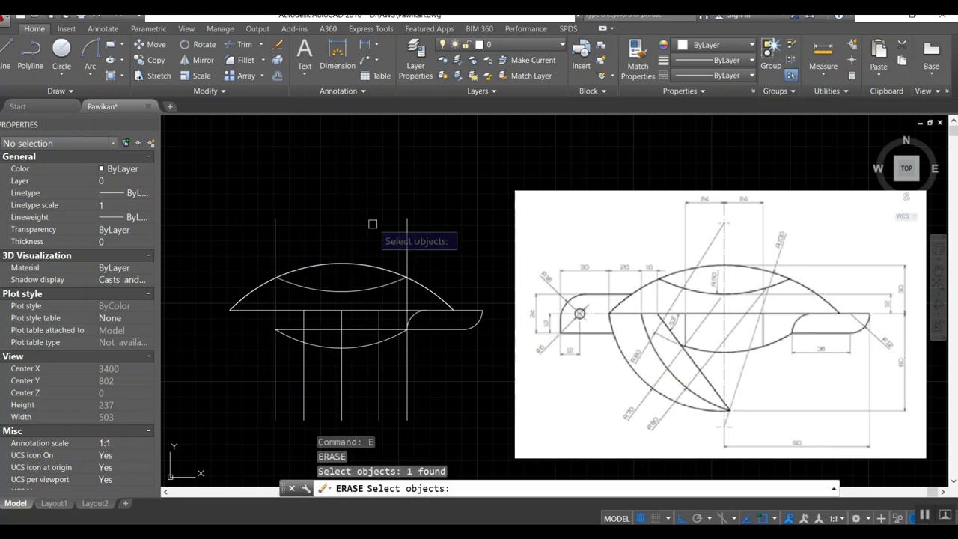
left_click(406, 225)
key("Return")
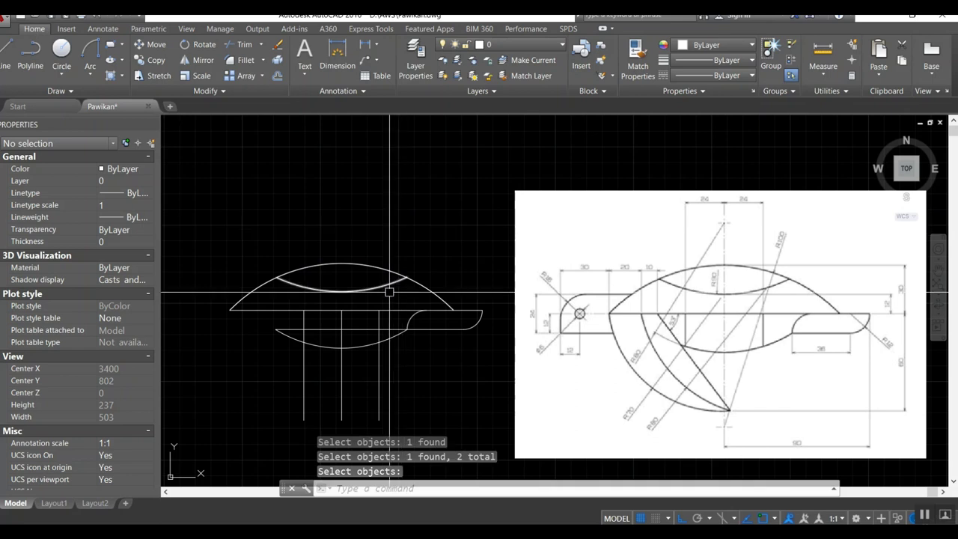
Step: Trim the two inner vertical lines below the arc and select the leftover horizontal line
type("tr")
key("Return")
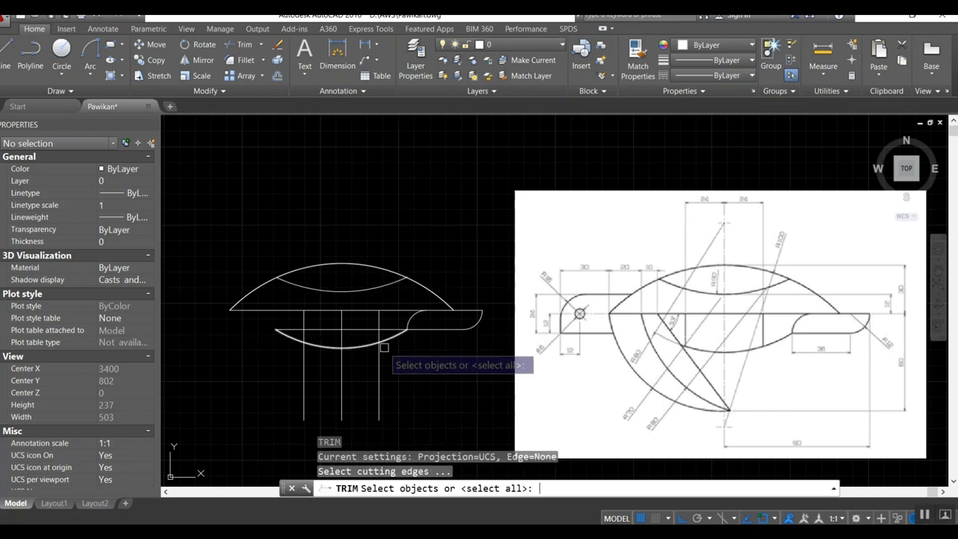
key("Return")
left_click(304, 351)
left_click(379, 358)
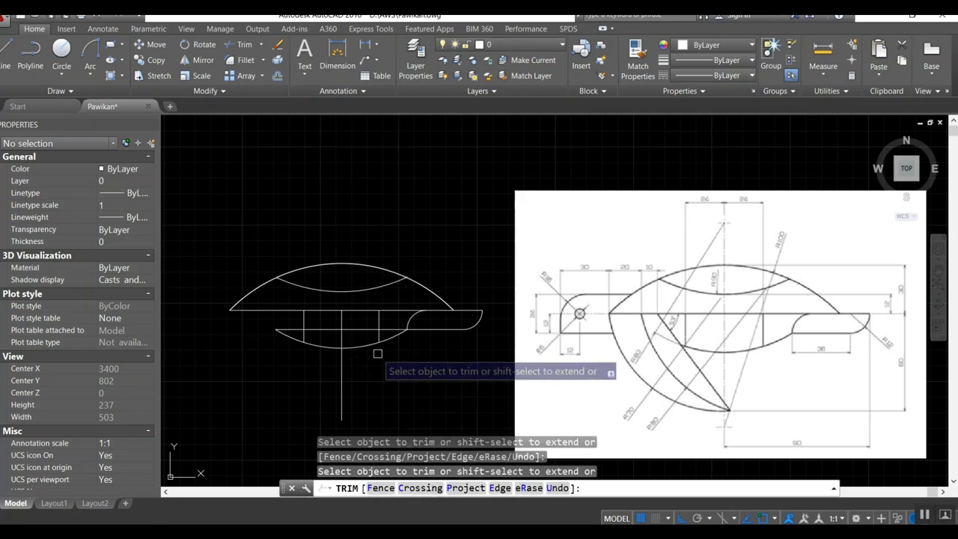
key("Return")
key("Return")
left_click(368, 334)
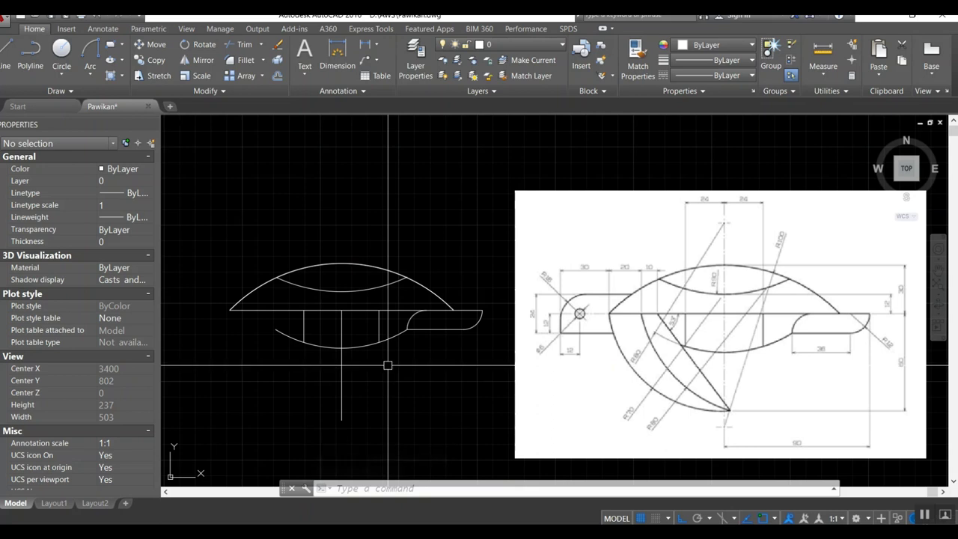
Step: Offset a copy of the centreline 60 units below it
type("o")
key("Return")
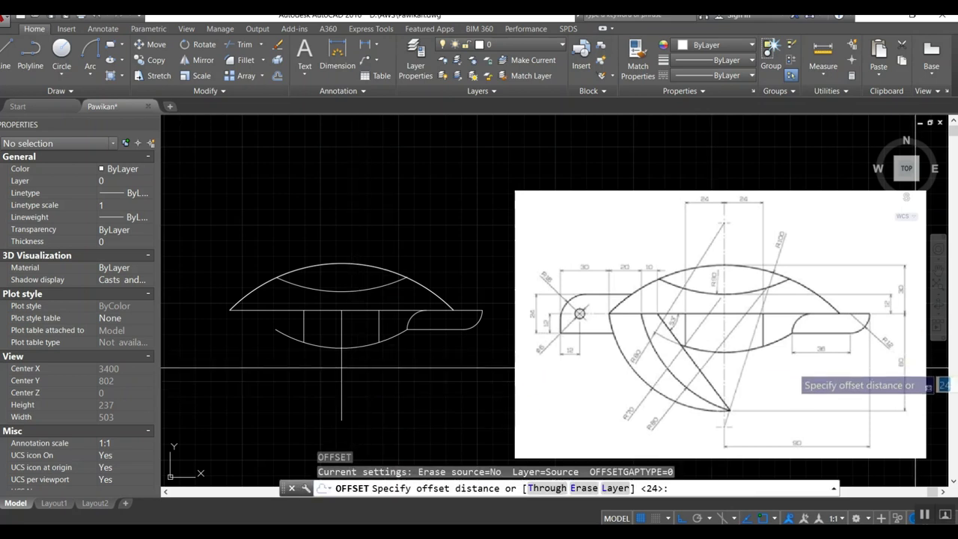
scroll(915, 367, "up", 2)
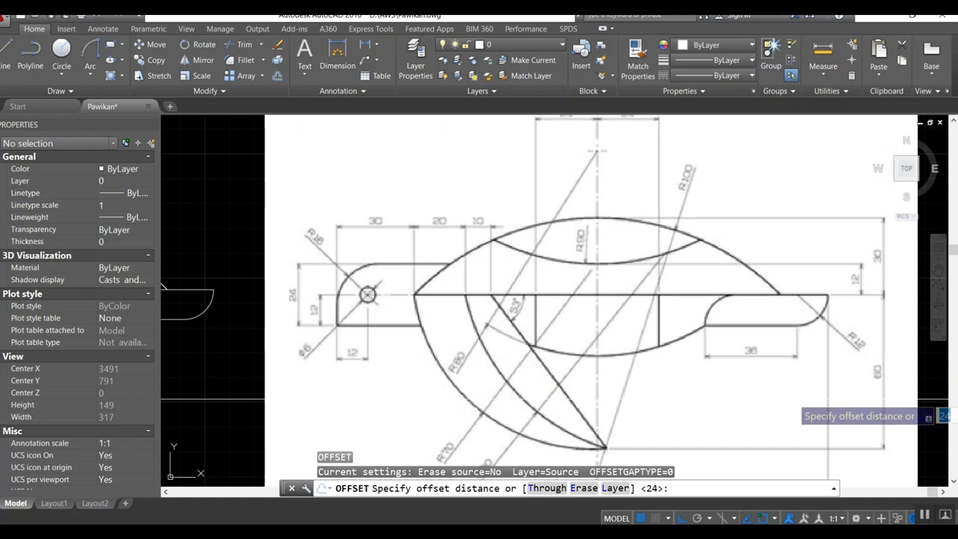
scroll(865, 400, "down", 2)
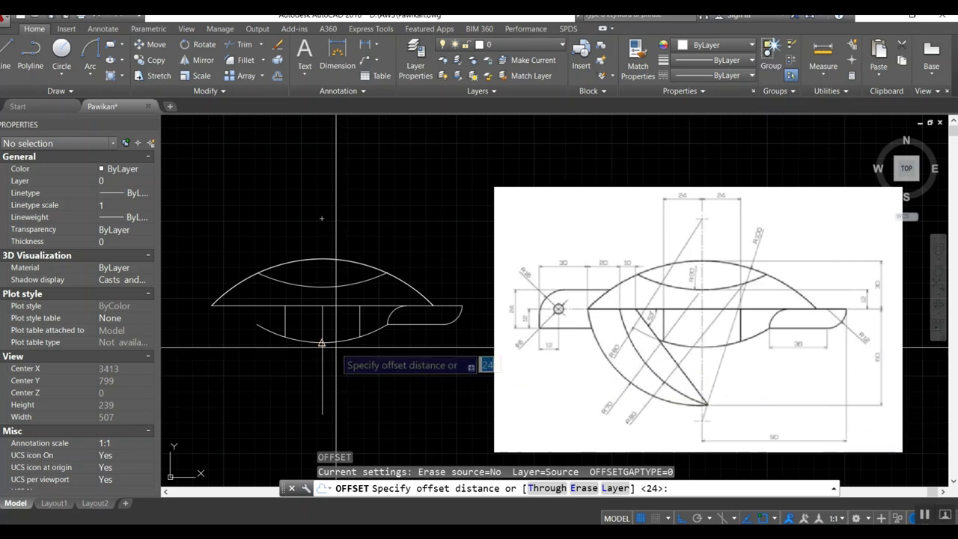
type("60")
key("Return")
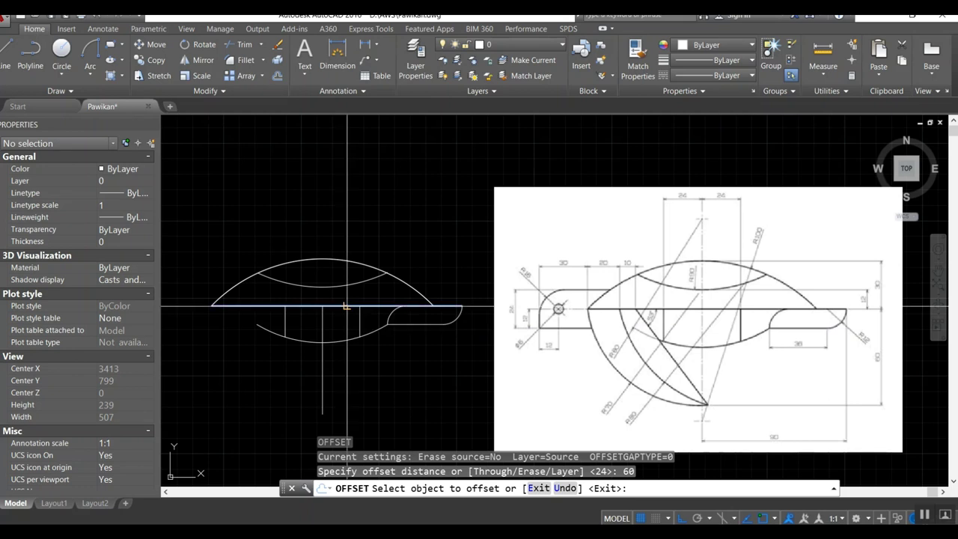
left_click(341, 305)
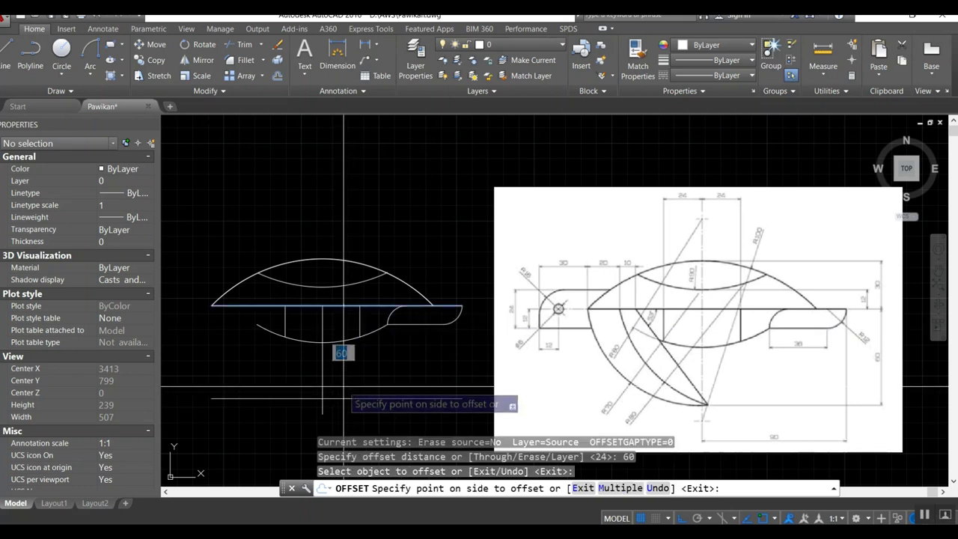
left_click(344, 388)
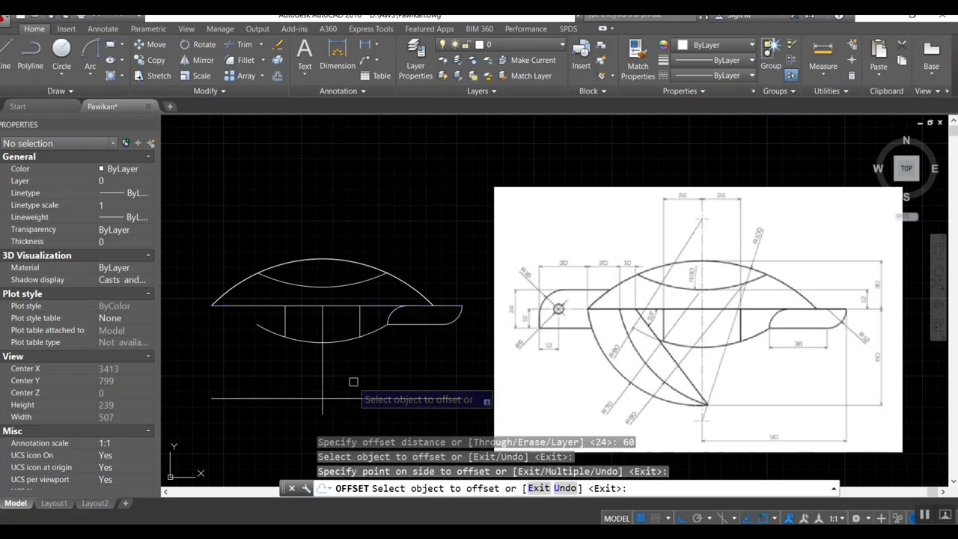
key("Escape")
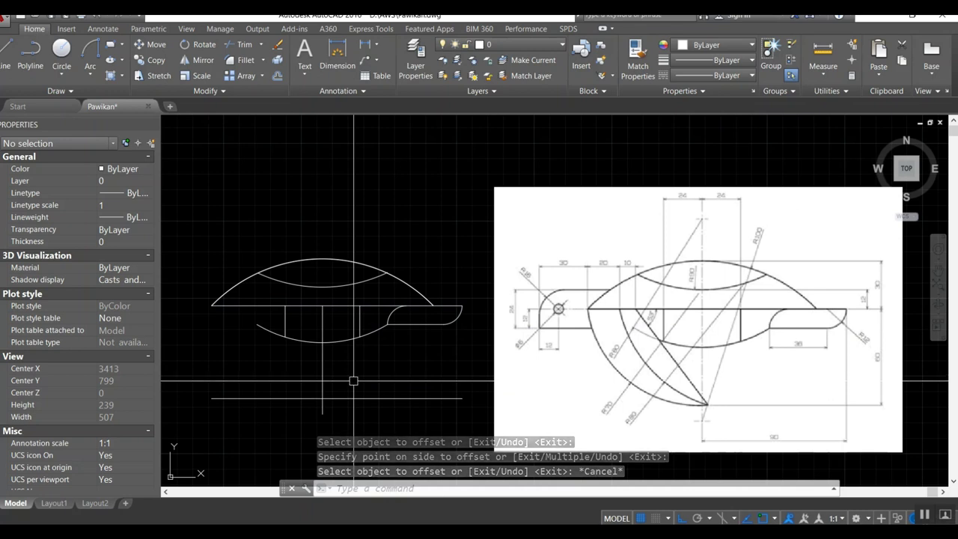
Step: Offset a copy of the centreline 12 units above it
type("o")
key("Return")
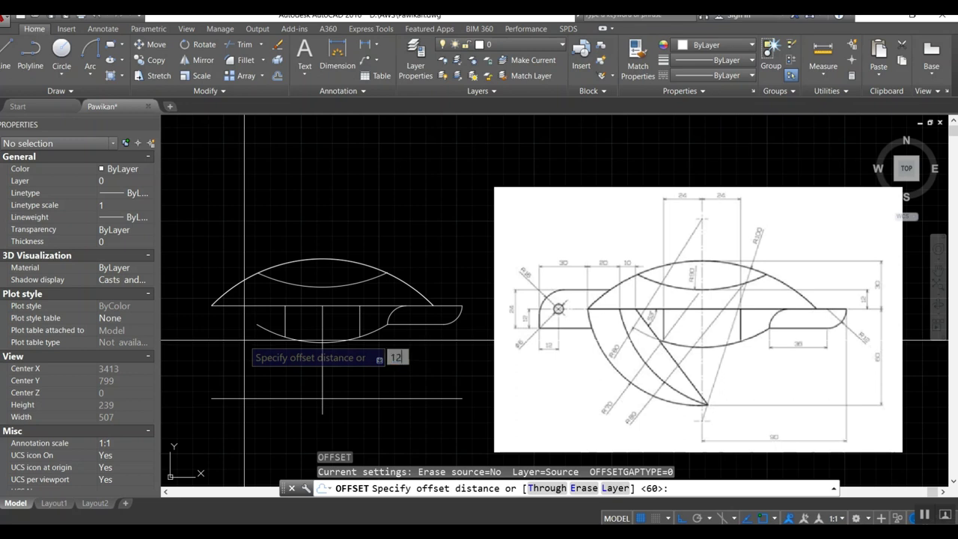
key("Return")
key("Escape")
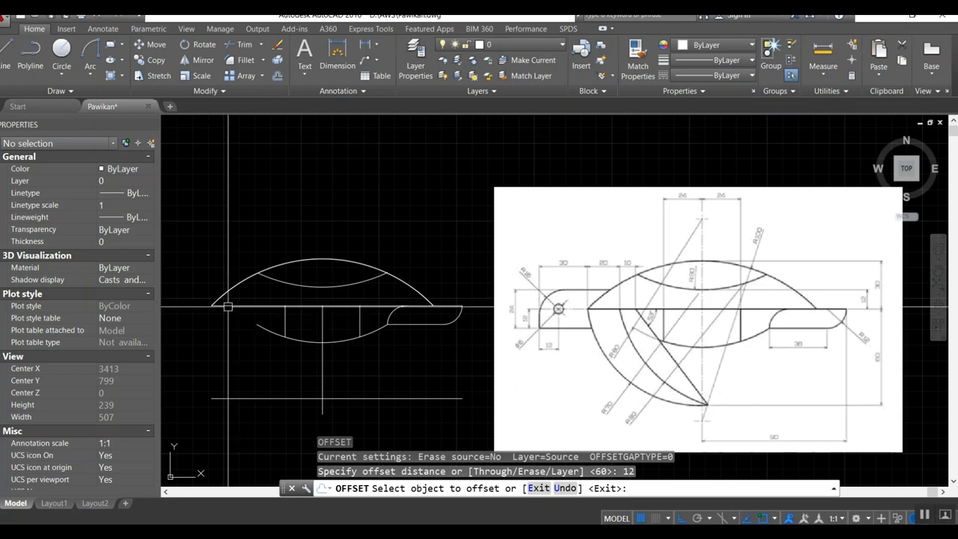
type("o")
key("Return")
key("Return")
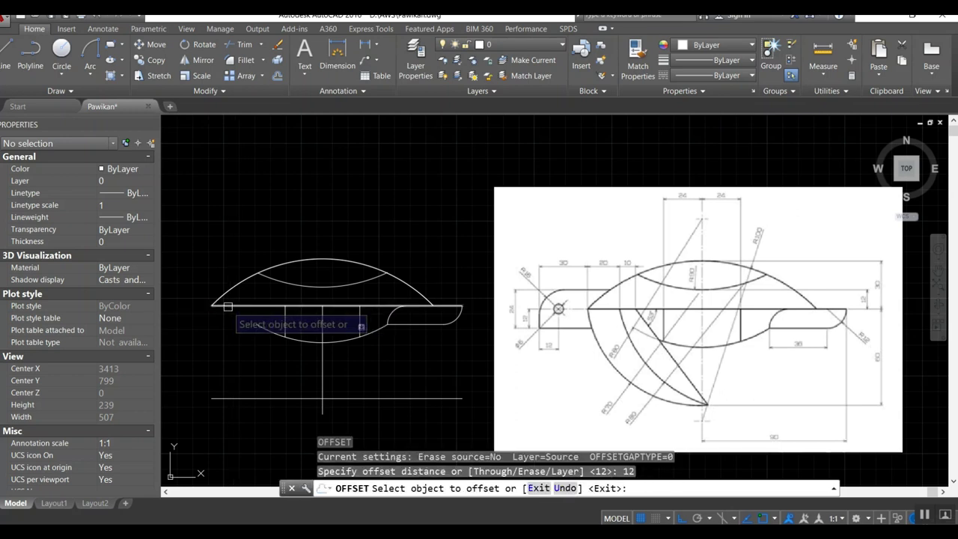
left_click(228, 306)
left_click(216, 247)
key("Return")
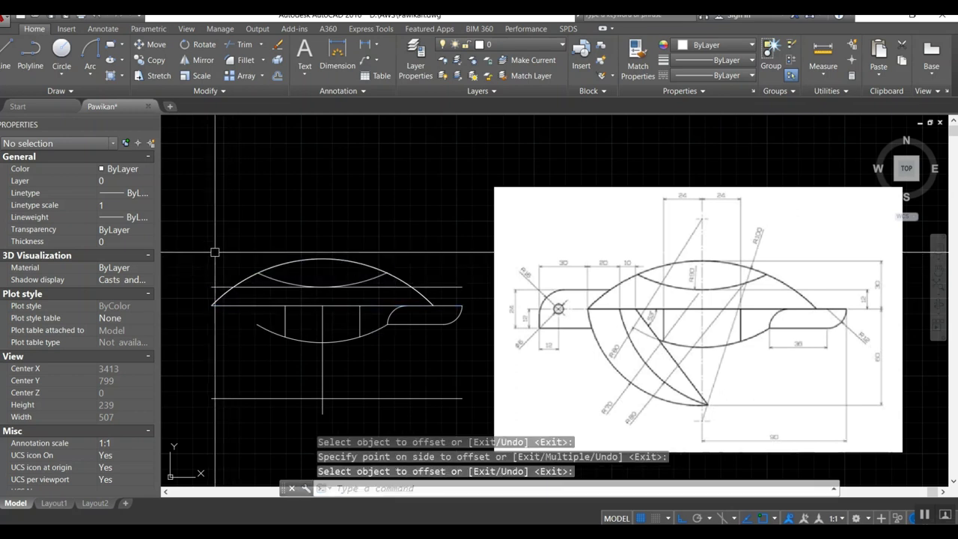
type("l")
key("Return")
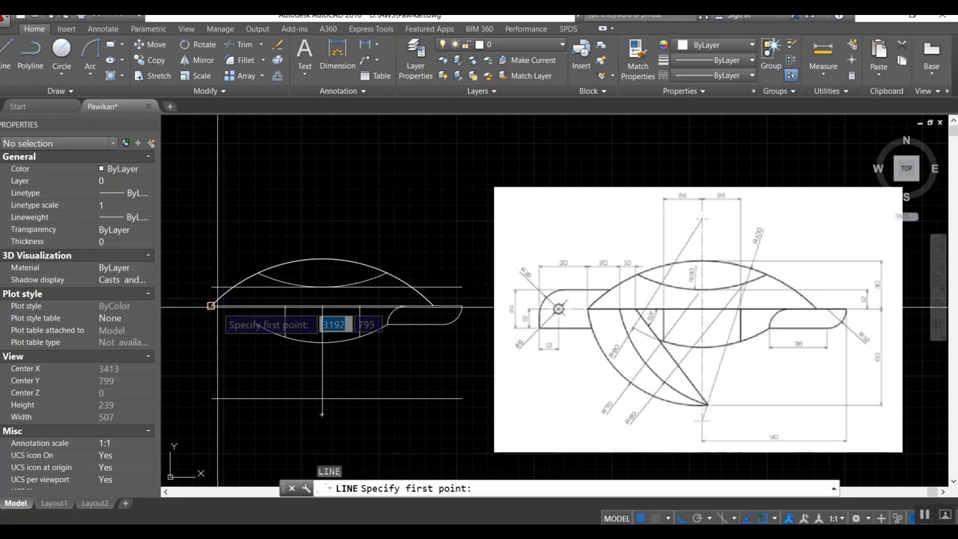
Step: Draw a short vertical line from the upper offset line down to the centreline
left_click(213, 288)
left_click(213, 306)
key("Return")
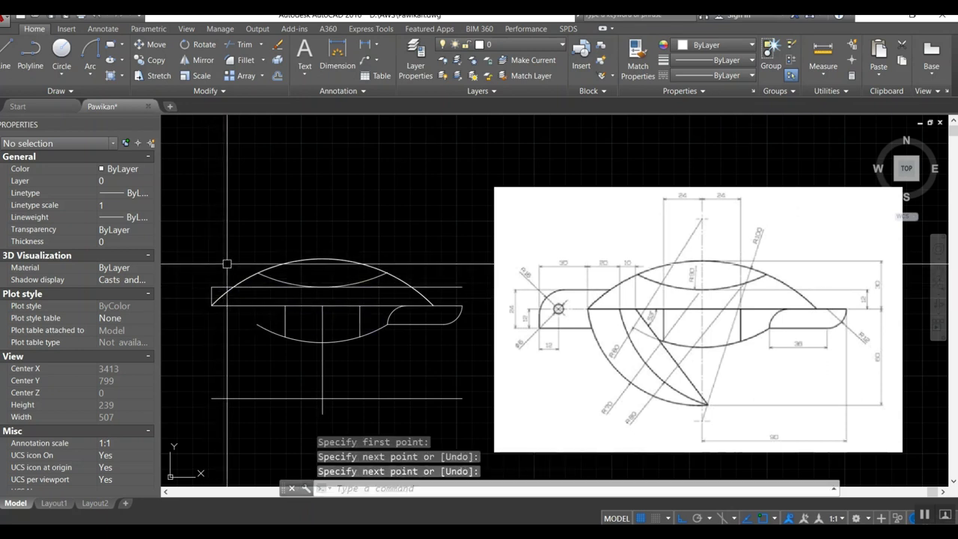
type("o")
Step: Offset the tail's end line 20 units
key("Return")
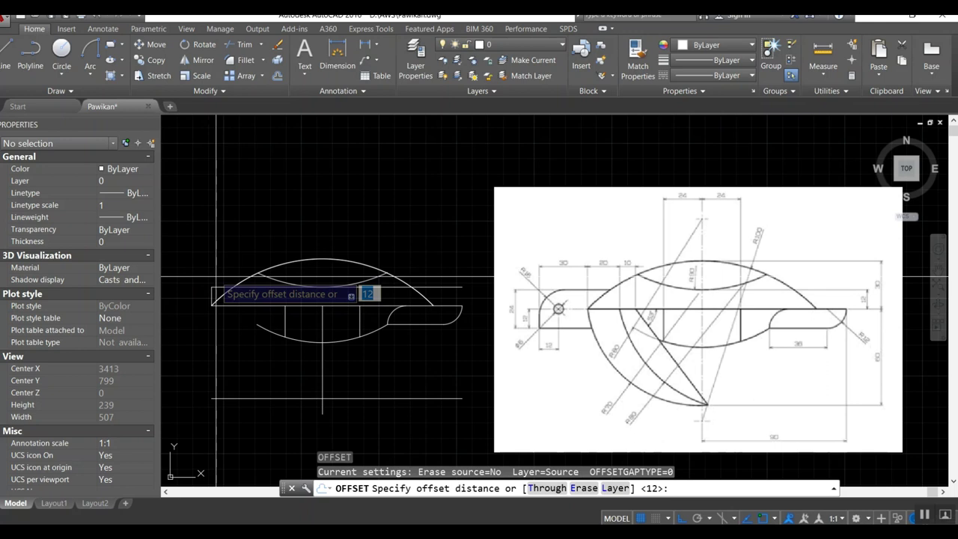
key("Return")
left_click(213, 297)
left_click(189, 300)
key("Return")
key("Return")
type("0")
key("Return")
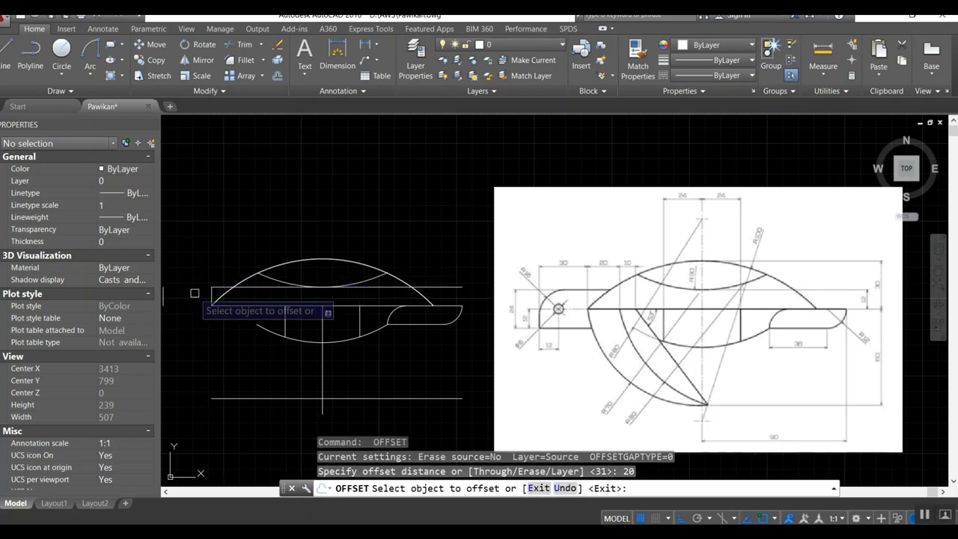
left_click(210, 288)
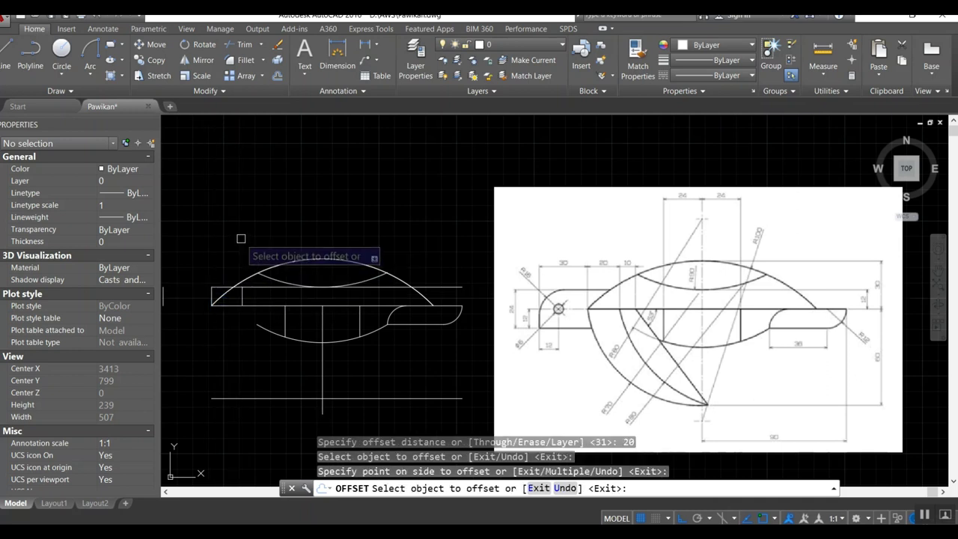
key("Return")
Step: Offset the new line a further 10 units to the right
key("Return")
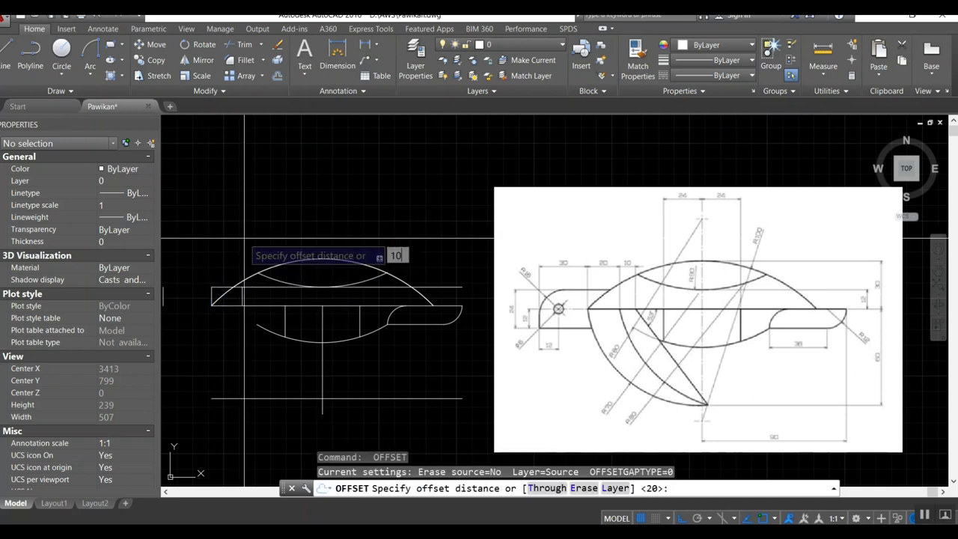
key("Return")
left_click(243, 296)
left_click(255, 230)
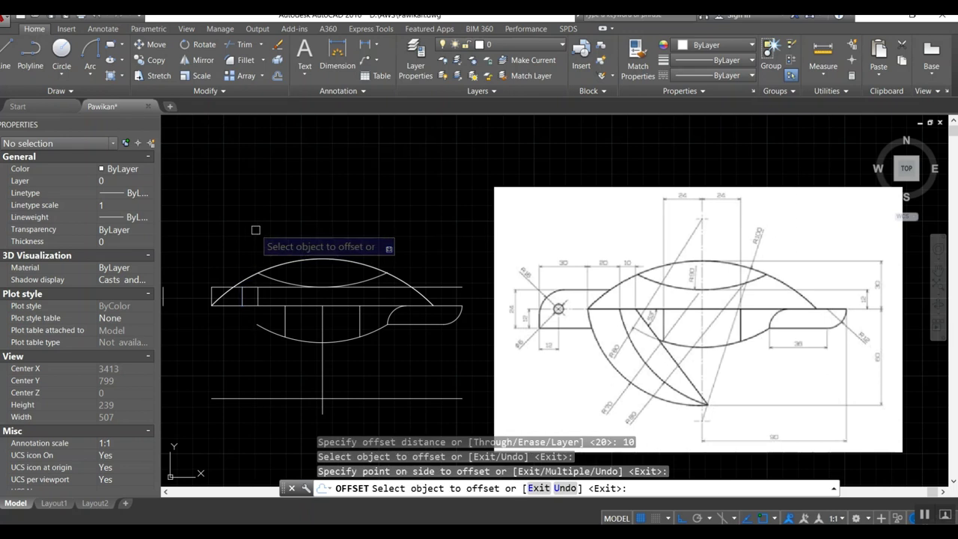
key("Return")
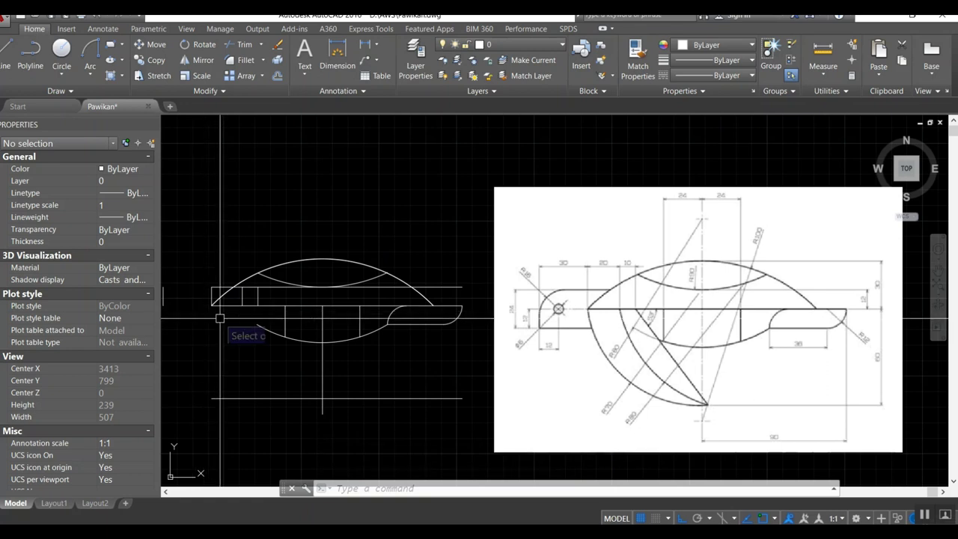
Step: Begin a 24-unit offset, pan slightly, then cancel it
type("o")
key("Return")
type("4")
key("Return")
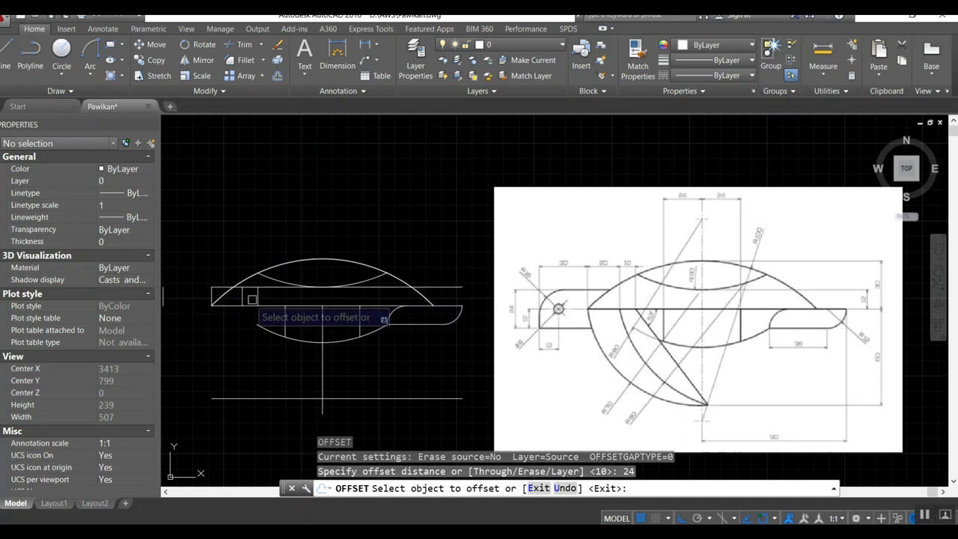
middle_click_drag(251, 299, 282, 303)
key("Escape")
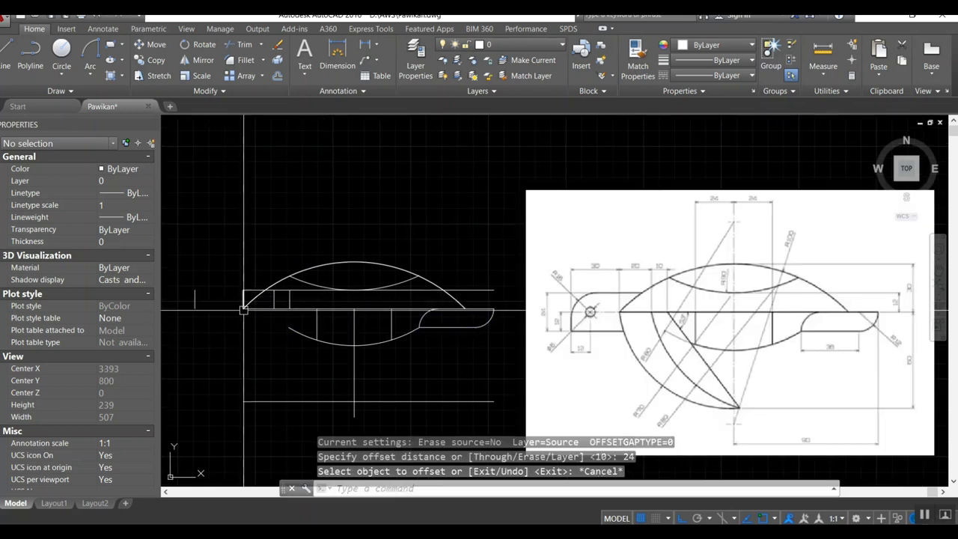
Step: Start a fillet and begin changing its radius
type("f")
key("Return")
type("r")
key("Return")
Step: Fillet the vertical tail line and horizontal line with radius 0 into a sharp corner
type("0")
key("Return")
left_click(195, 300)
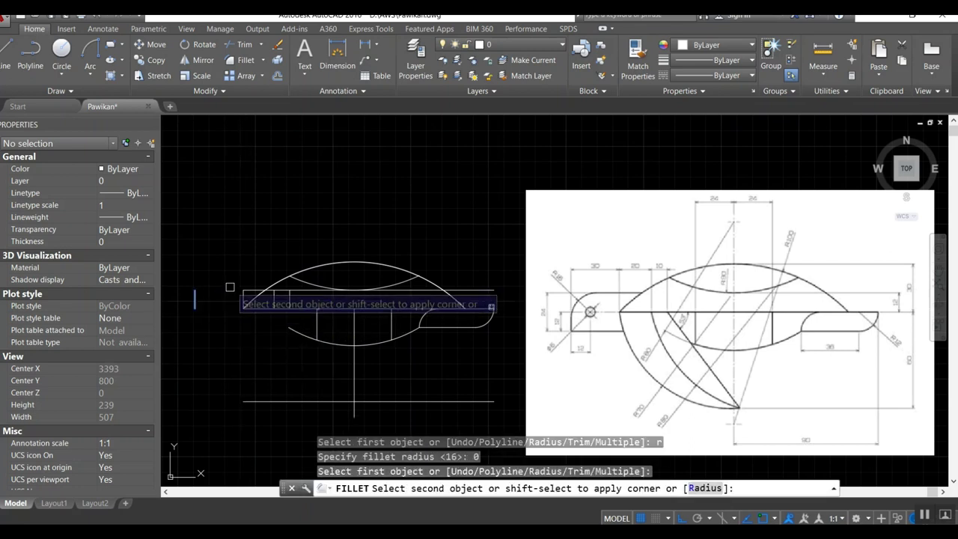
left_click(251, 289)
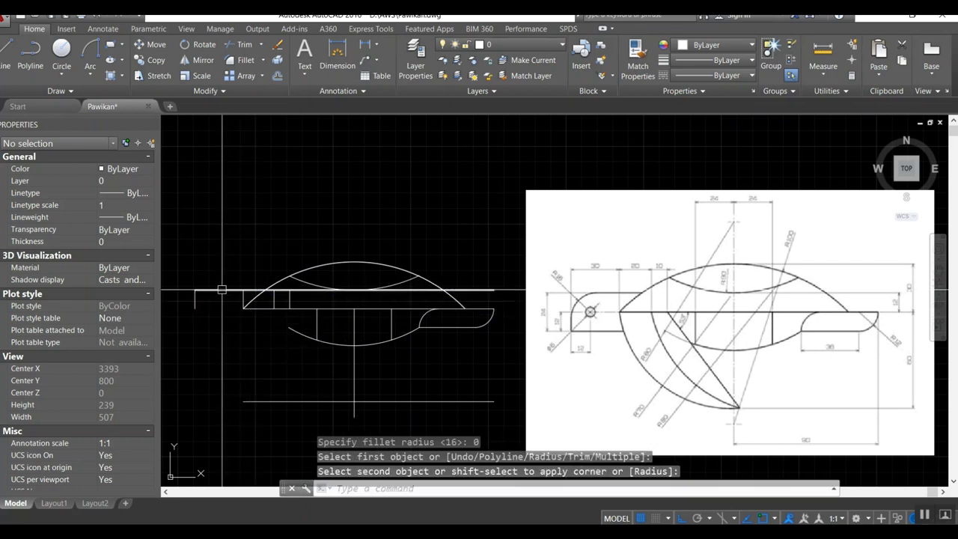
type("o")
Step: Offset the tail line 24 units outward
key("Return")
key("Return")
left_click(218, 291)
left_click(217, 315)
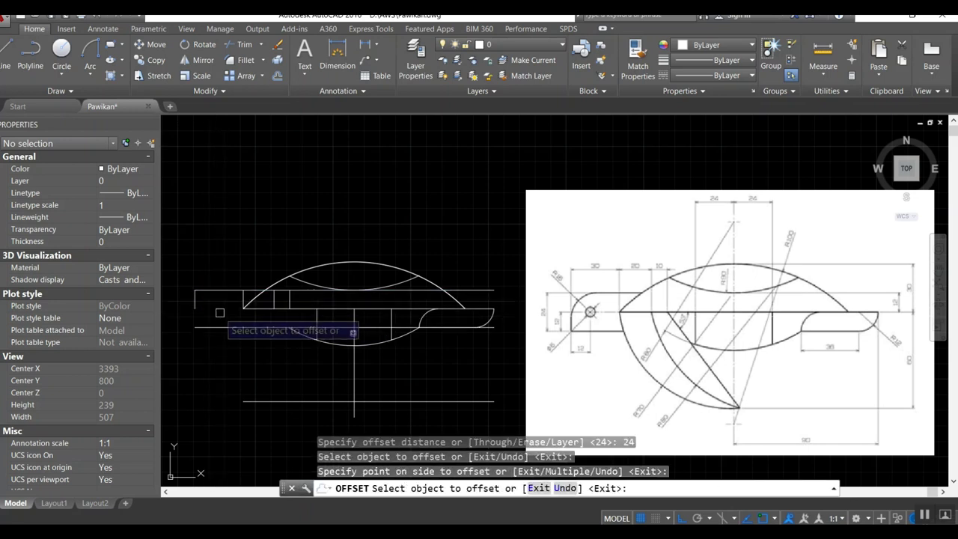
key("Return")
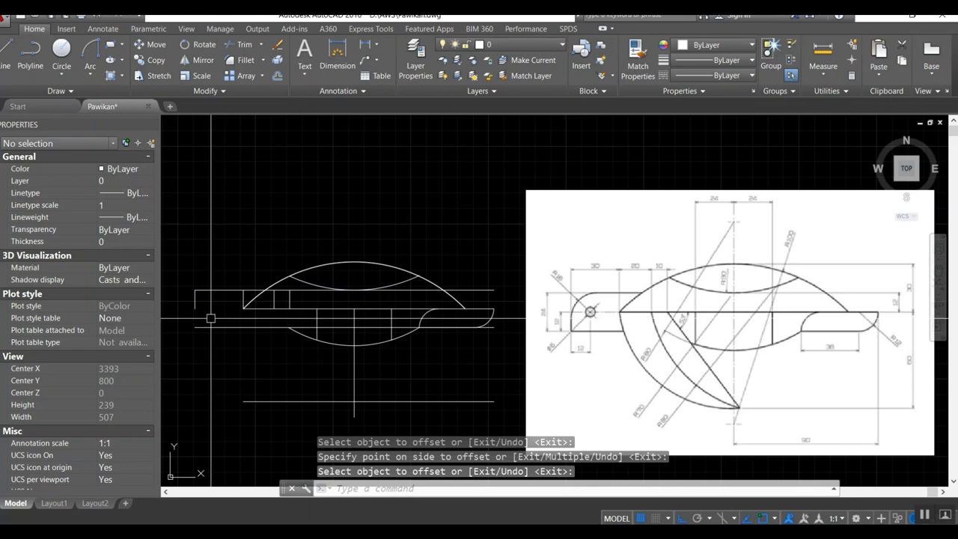
Step: Draw the vertical closing line of the tail end up to the top edge
type("l")
key("Return")
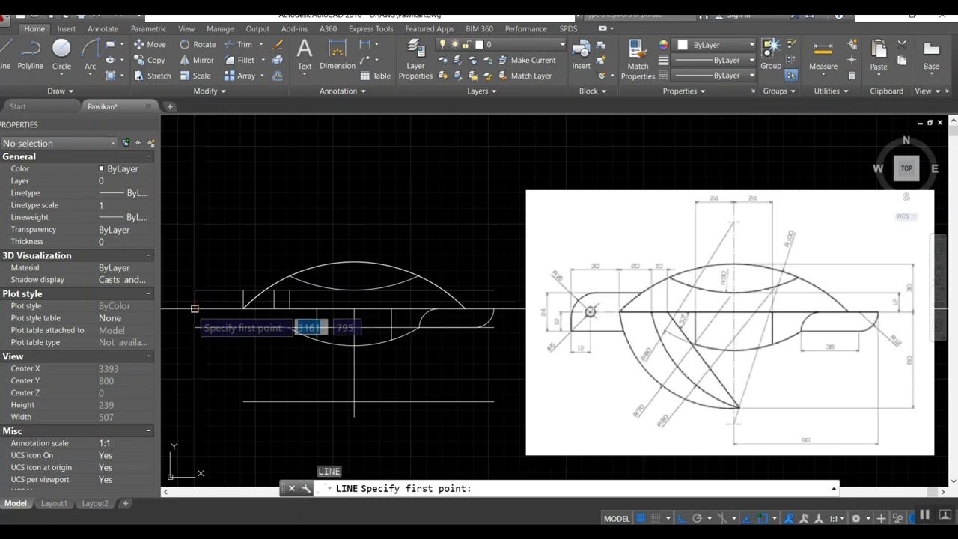
left_click(194, 327)
left_click(195, 289)
key("Return")
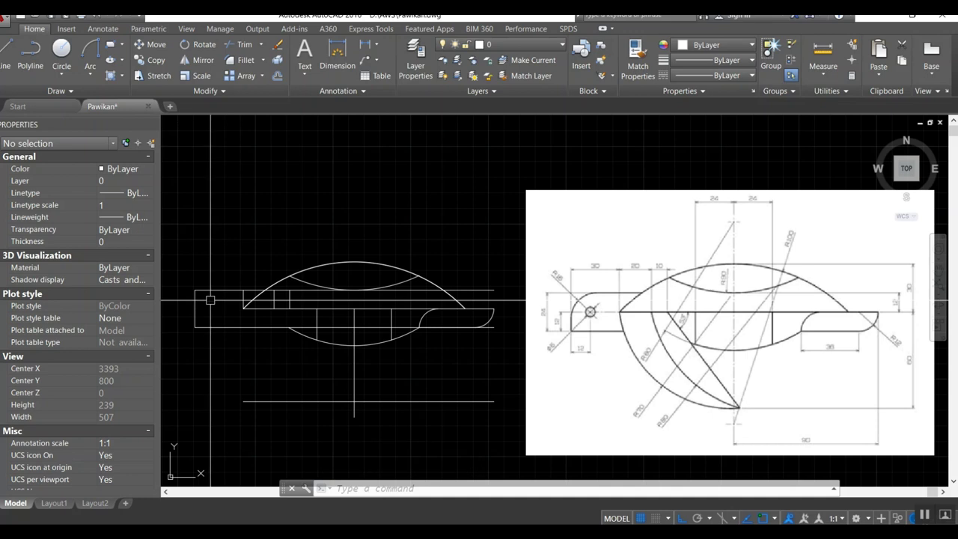
Step: Round the tail end's top-left corner with a radius 16 fillet
type("f")
key("Return")
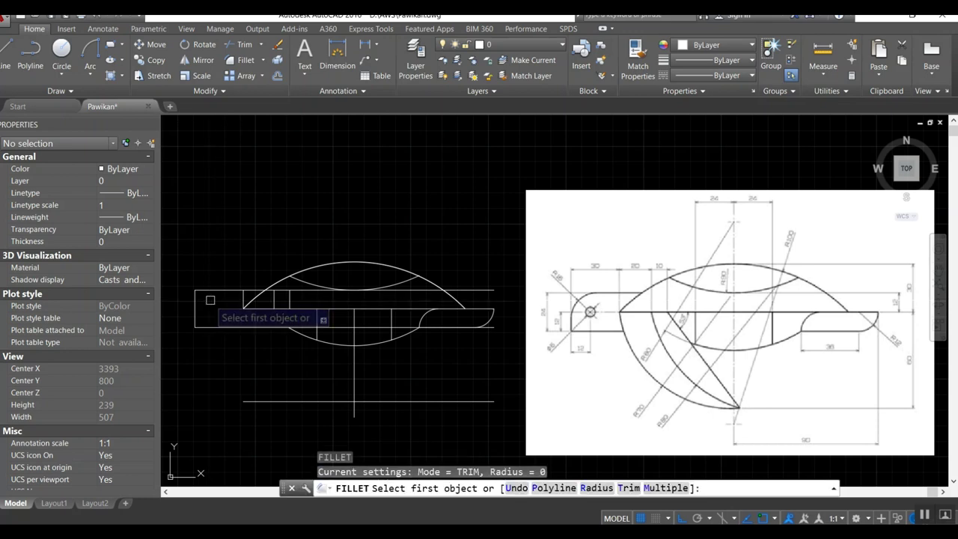
type("r")
key("Return")
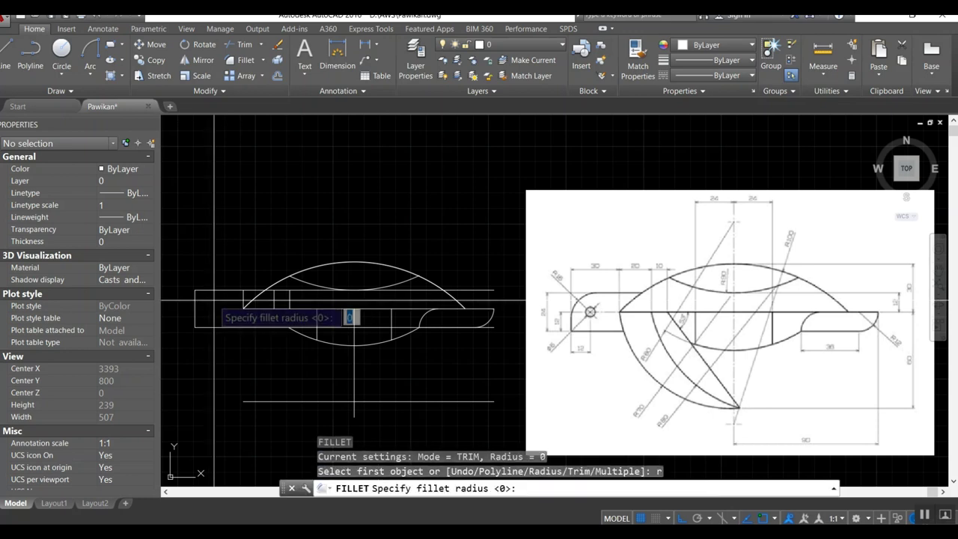
key("Return")
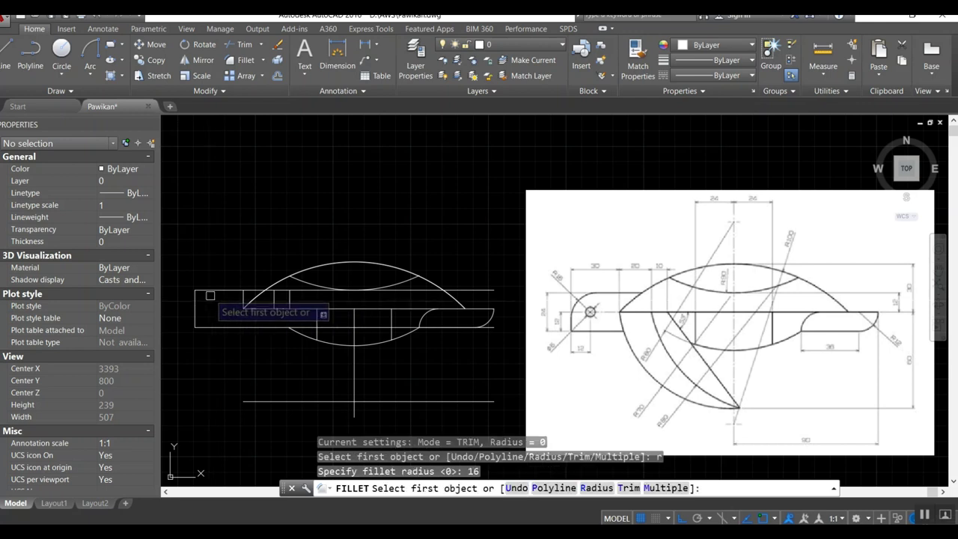
left_click(217, 291)
left_click(200, 310)
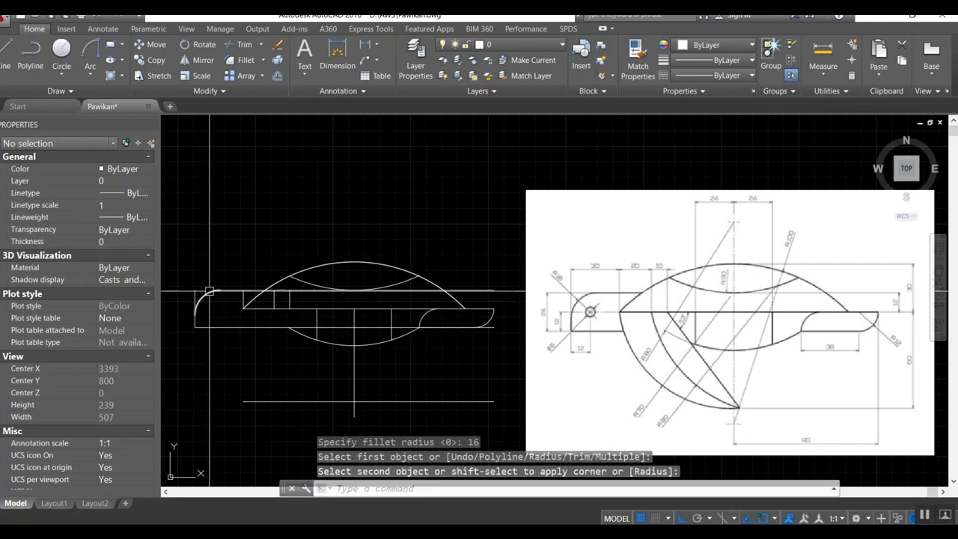
key("Return")
left_click(202, 291)
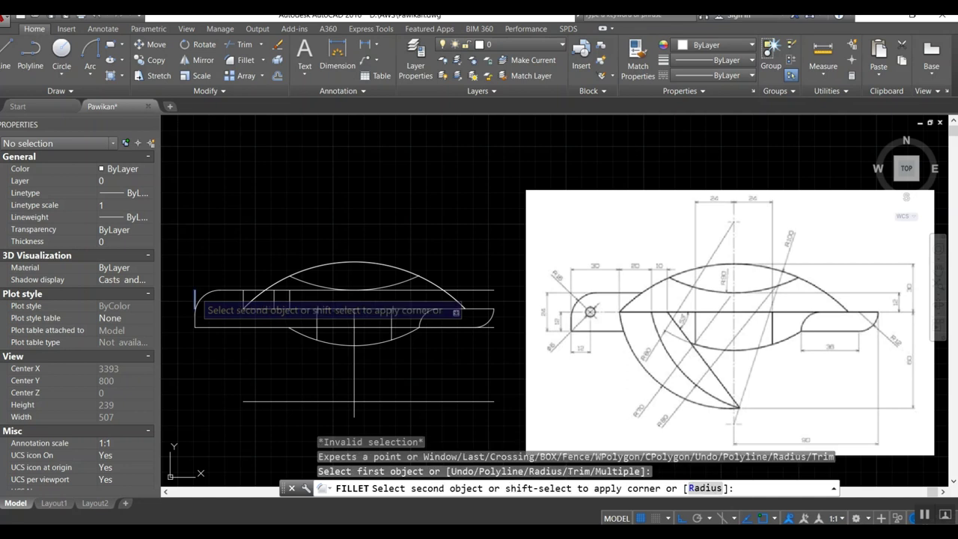
key("Escape")
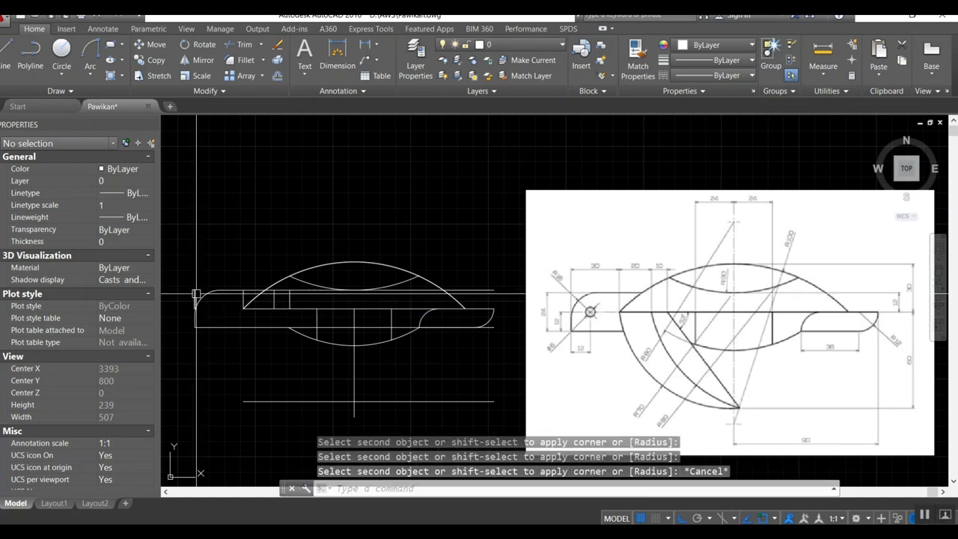
Step: Erase the stray leftover line at the tail end
type("e")
key("Return")
left_click(201, 287)
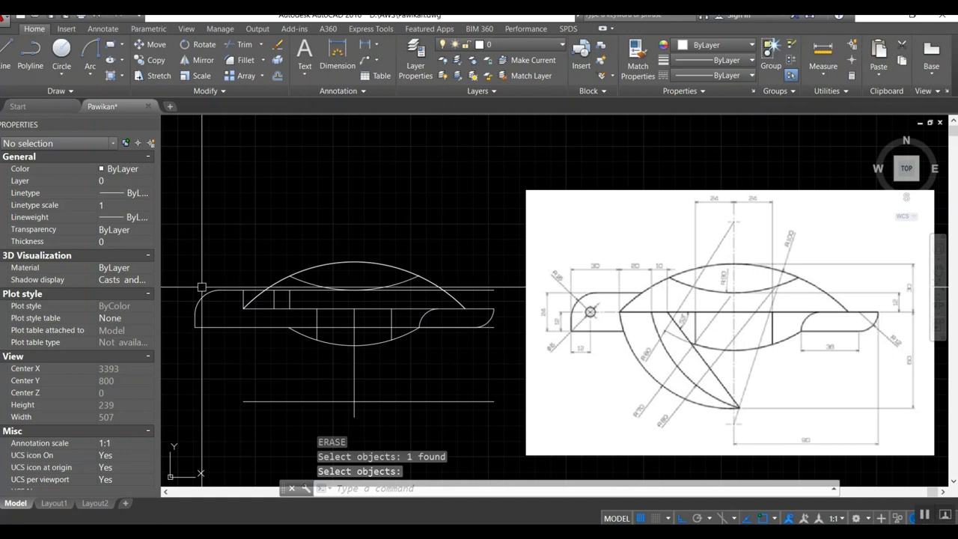
Step: Offset the tail arc and an outline line 12 units inward as construction geometry
key("Return")
type("o")
key("Return")
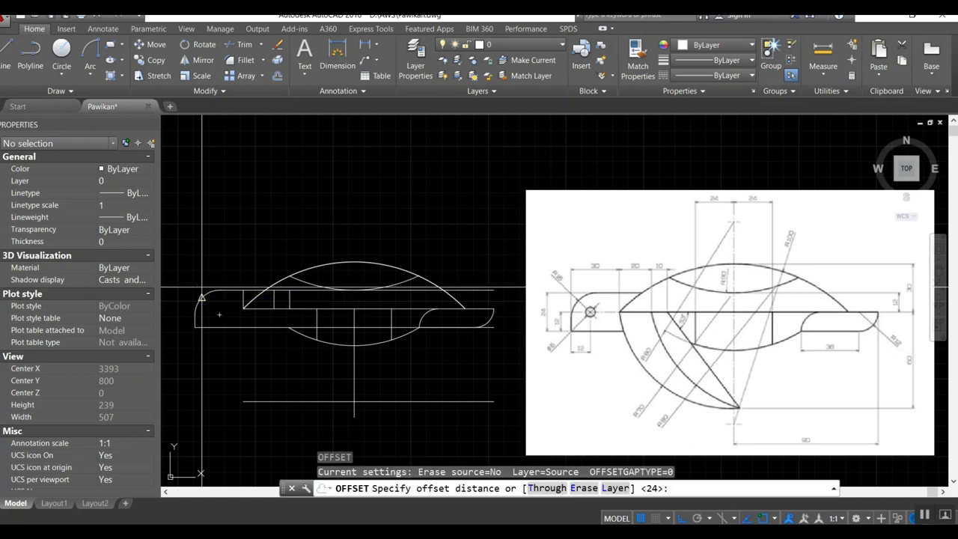
type("2")
key("Return")
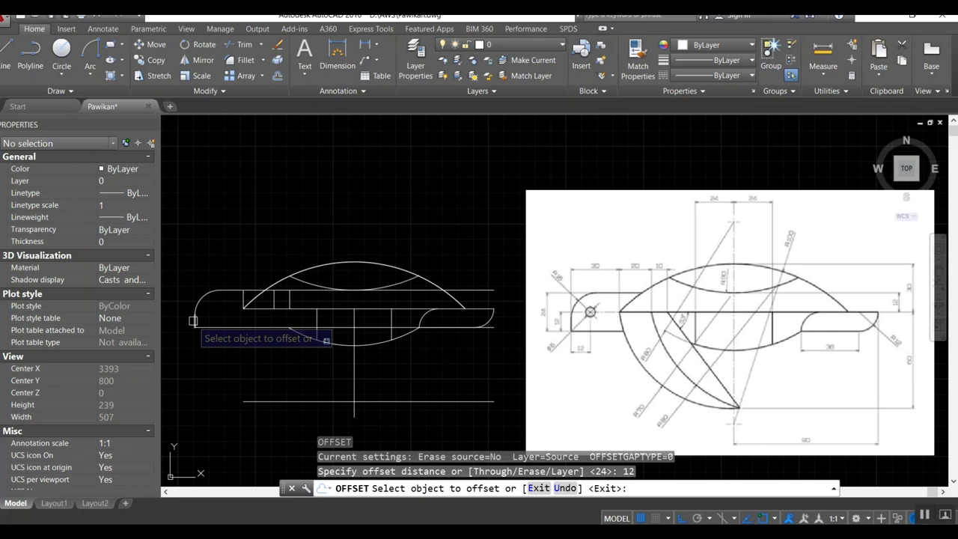
left_click(193, 322)
left_click(218, 315)
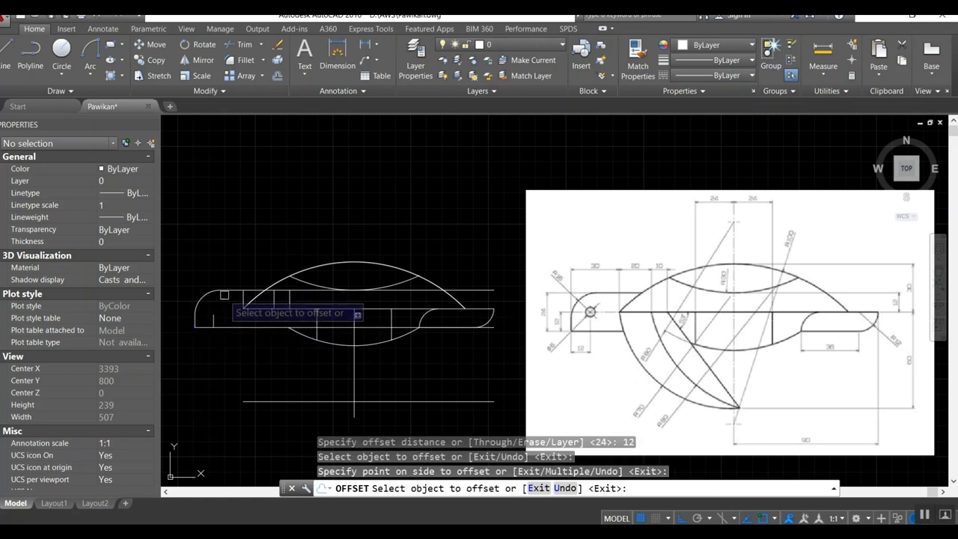
left_click(227, 290)
left_click(219, 308)
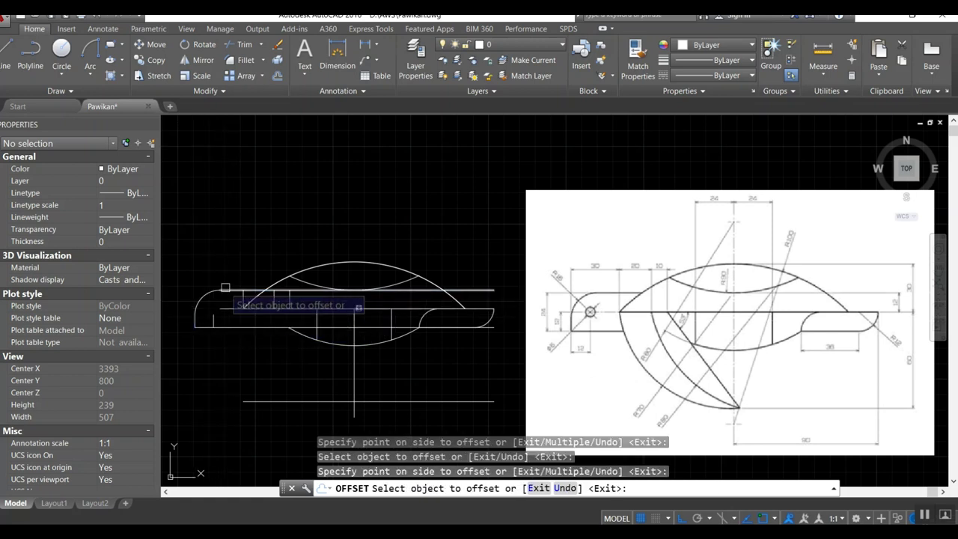
key("Return")
Step: Fillet the two construction lines with radius 0 to form a sharp corner
scroll(215, 307, "up", 2)
type("f")
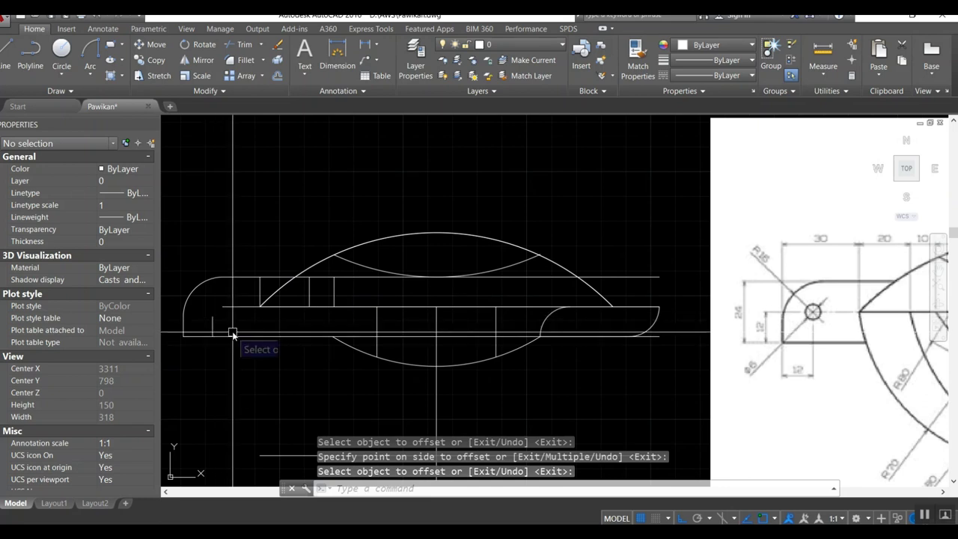
key("Return")
key("Return")
type("0")
key("Return")
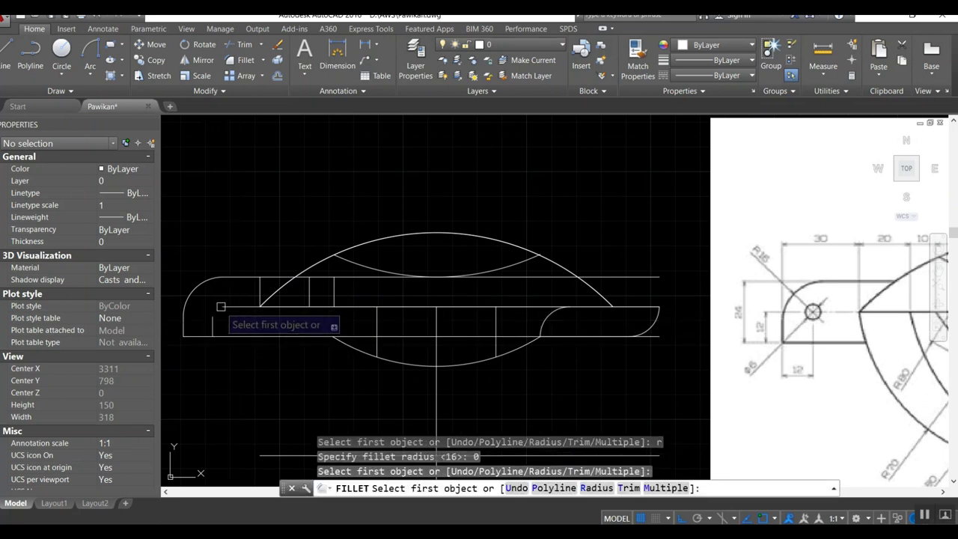
left_click(213, 316)
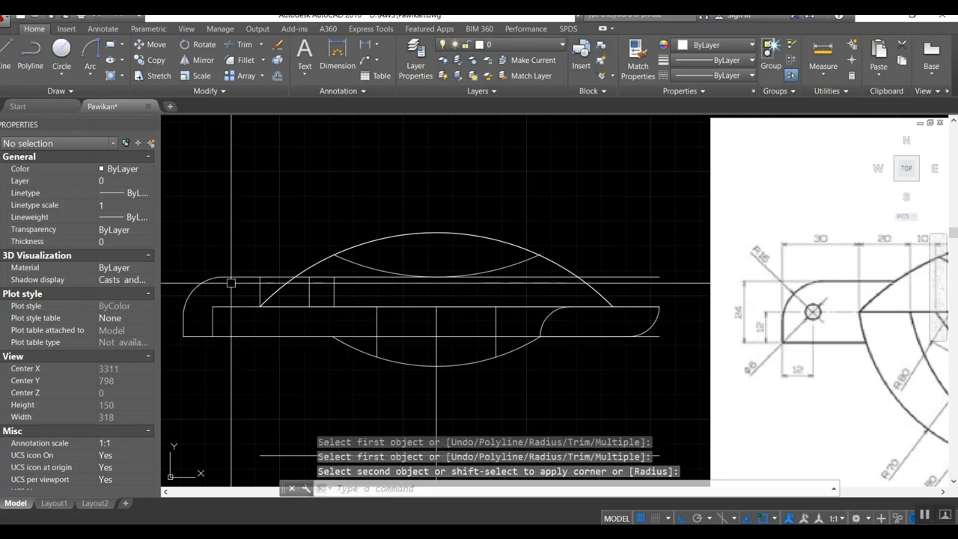
left_click(213, 307)
Step: Draw a diameter 6 circle centred at the construction lines' corner in the tail end
type("c")
key("Return")
left_click(213, 307)
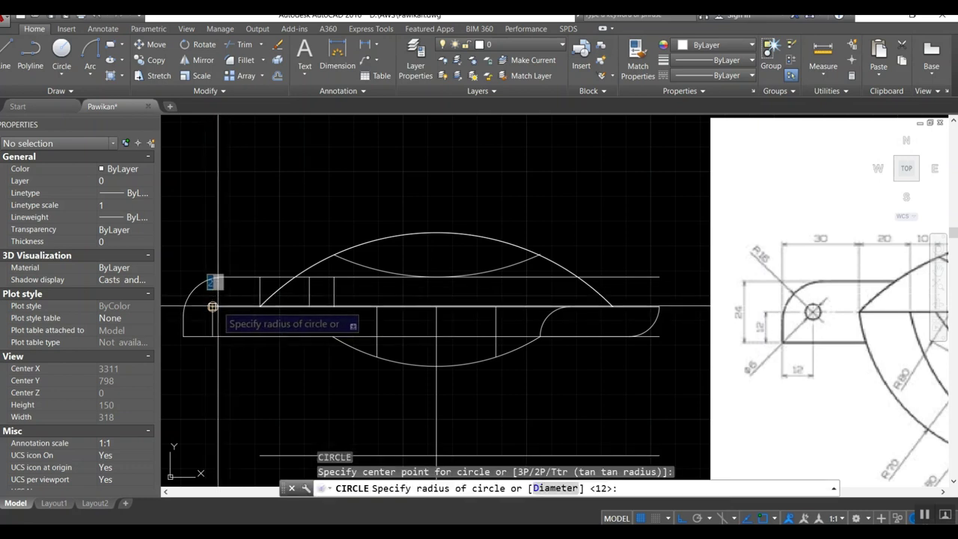
type("d")
key("Return")
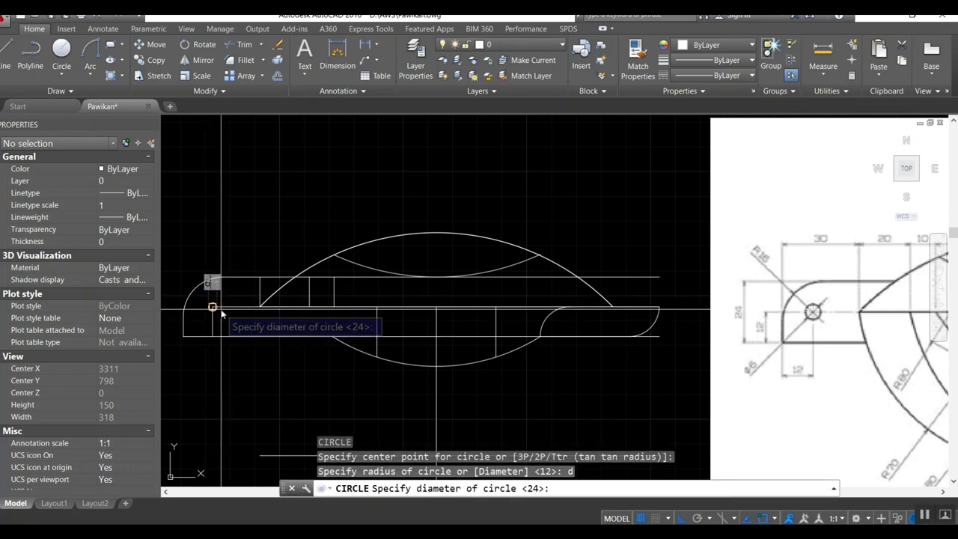
type("6")
key("Return")
Step: Erase a leftover construction line near the circle
type("e")
key("Return")
left_click(215, 312)
Step: Finish erasing the construction line and set polar tracking increments to 53°
scroll(310, 247, "down", 2)
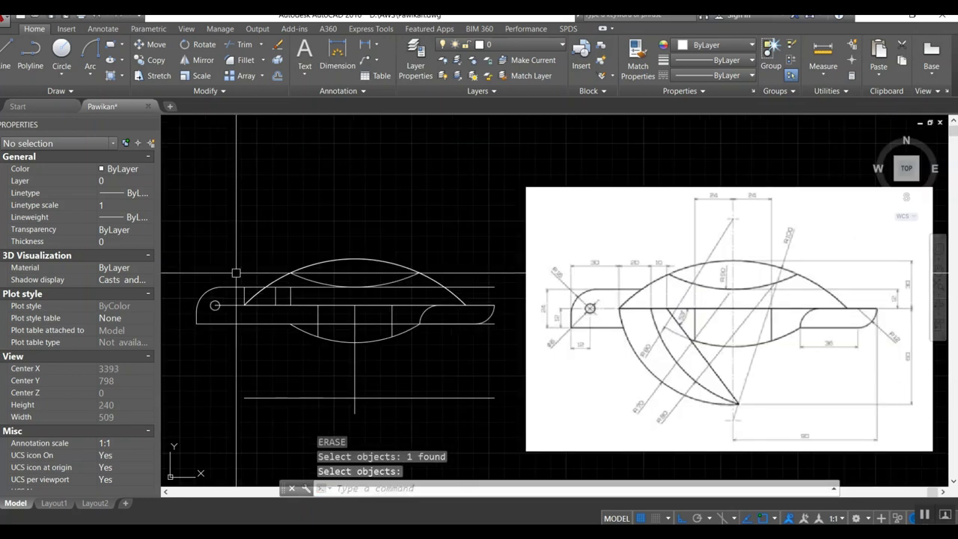
middle_click_drag(311, 247, 311, 216)
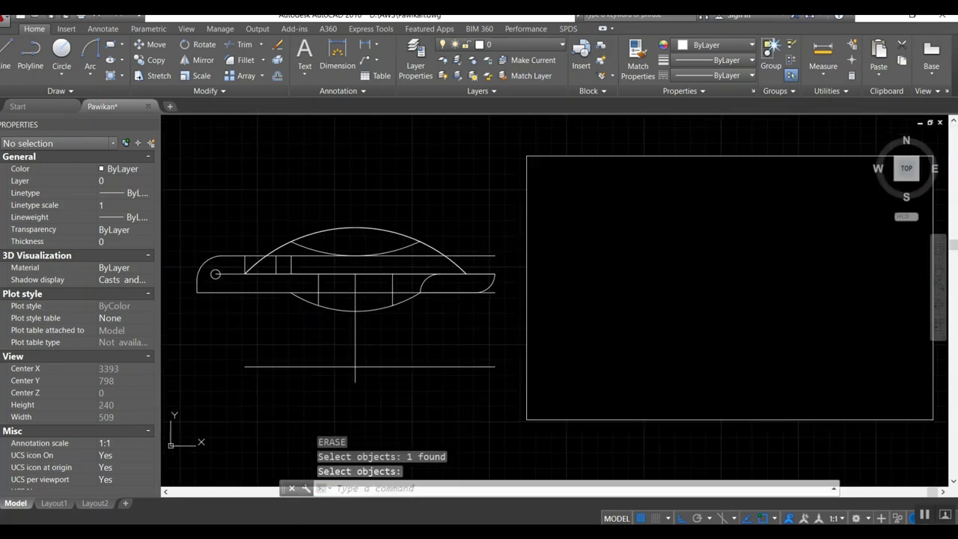
key("Return")
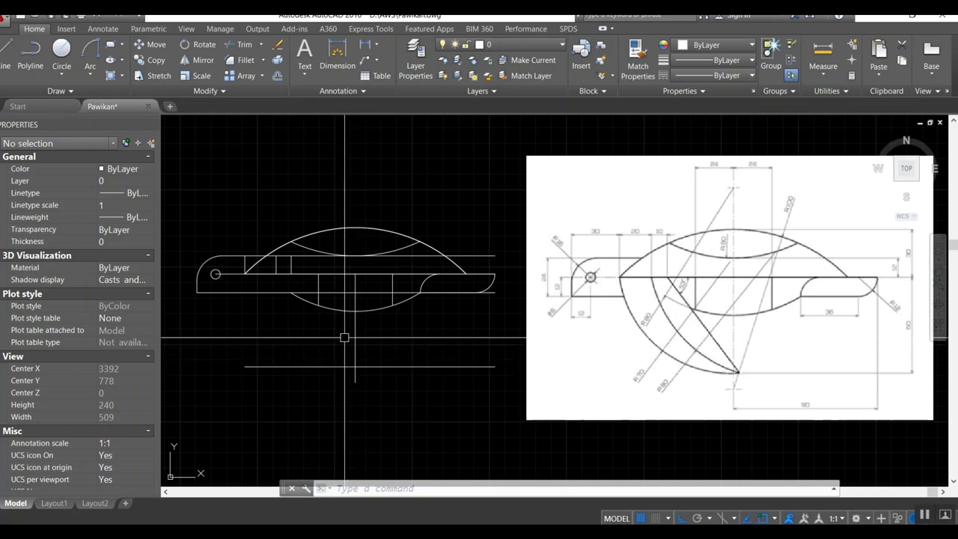
left_click(709, 518)
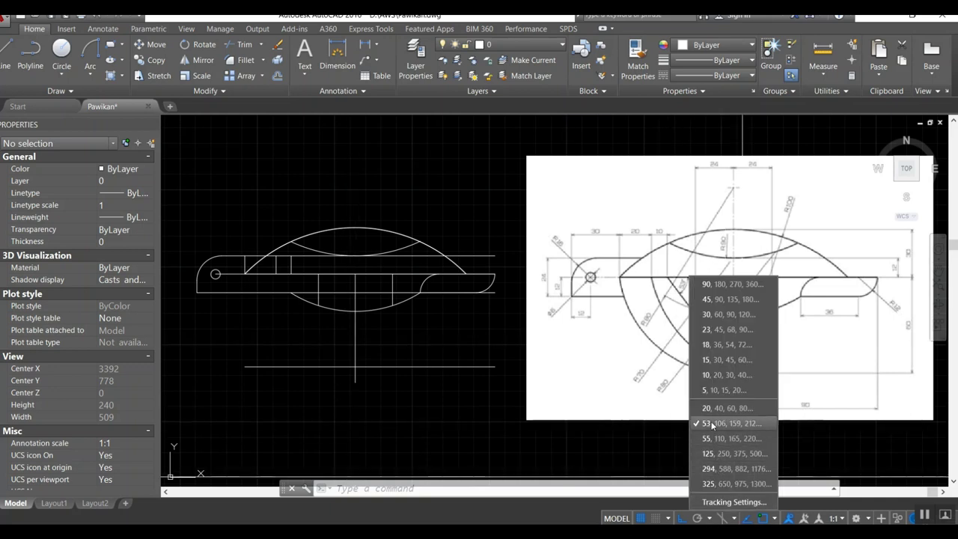
left_click(490, 442)
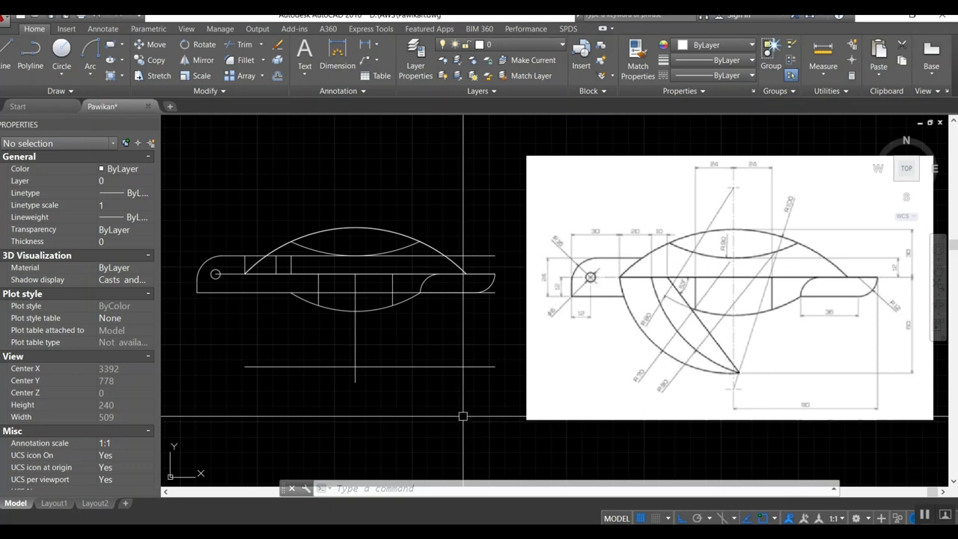
Step: Draw a 53° line from the outline's lower left down past the bottom construction line
type("l")
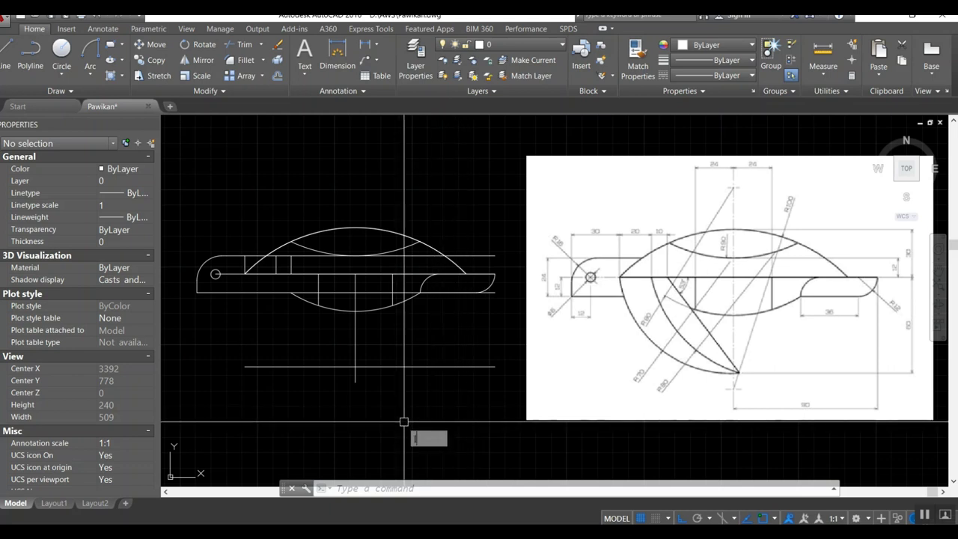
key("Return")
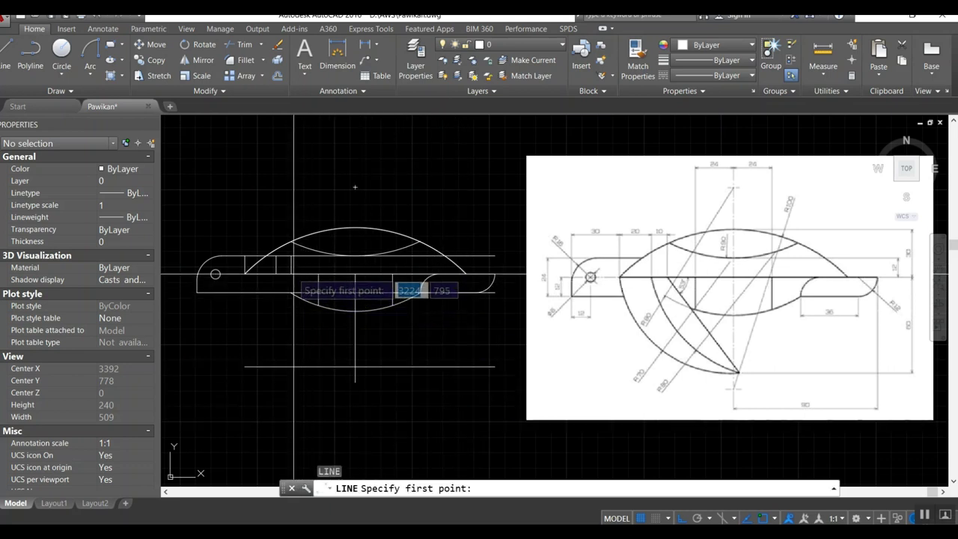
left_click(291, 248)
left_click(696, 518)
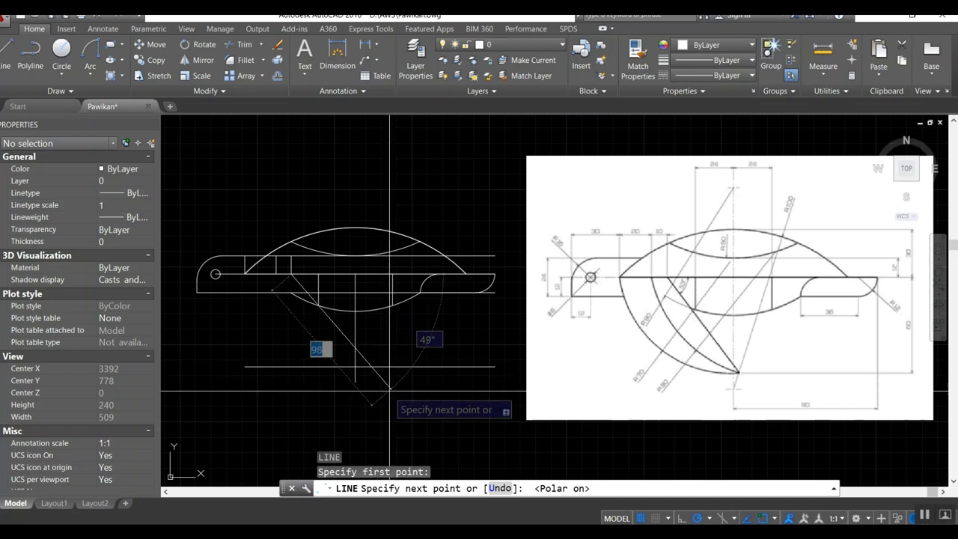
left_click(709, 518)
left_click(742, 440)
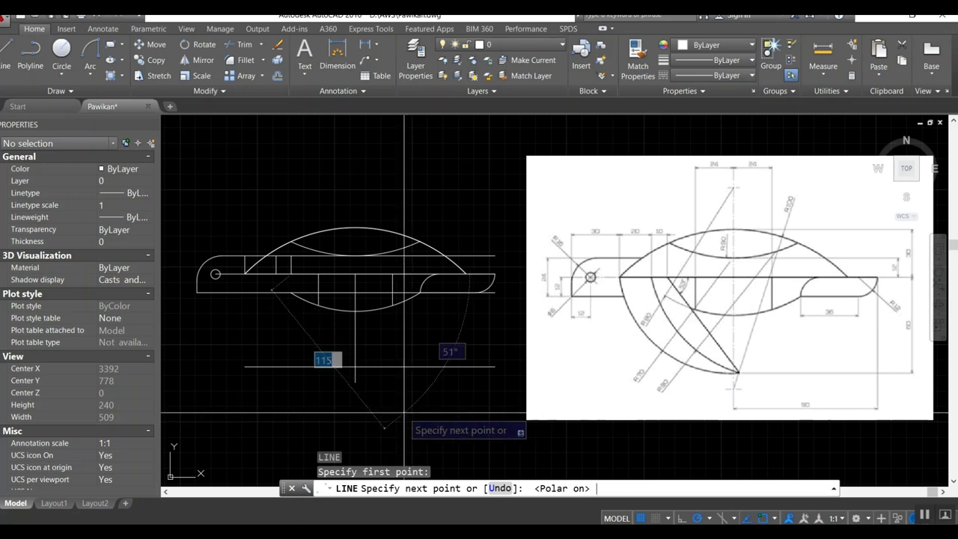
key("Tab")
type("53")
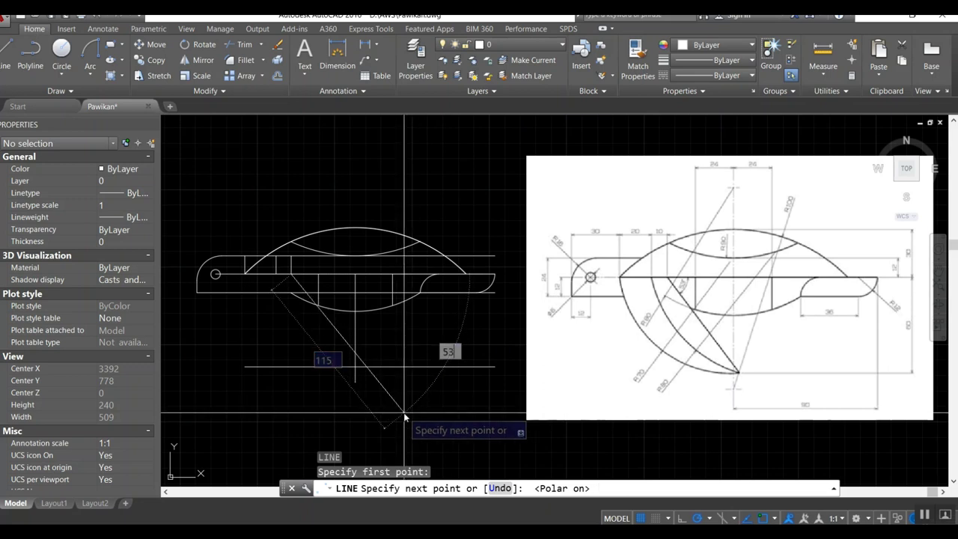
key("Return")
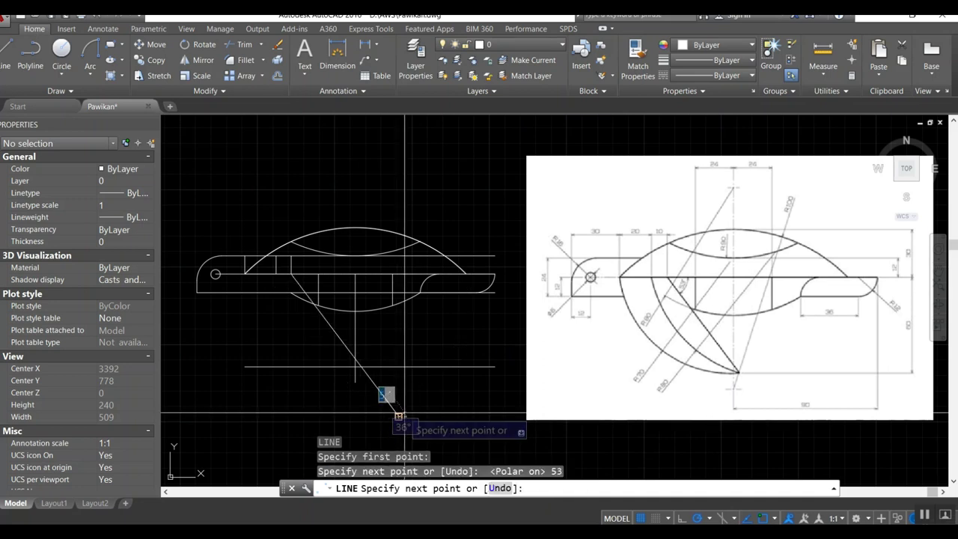
key("Escape")
Step: Trim the diagonal's tip that overhangs the bottom line
scroll(377, 385, "up", 2)
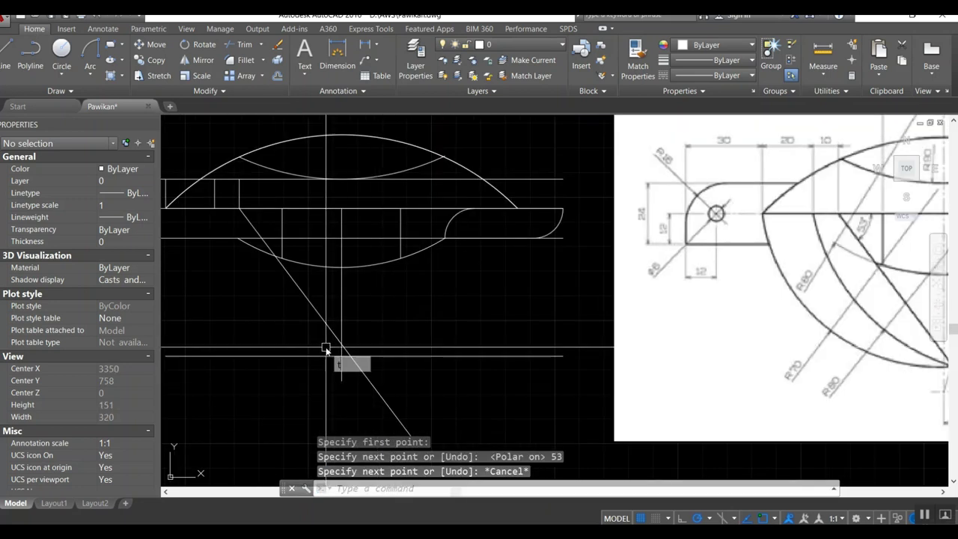
type("tr")
key("Return")
key("Return")
left_click(350, 359)
key("Return")
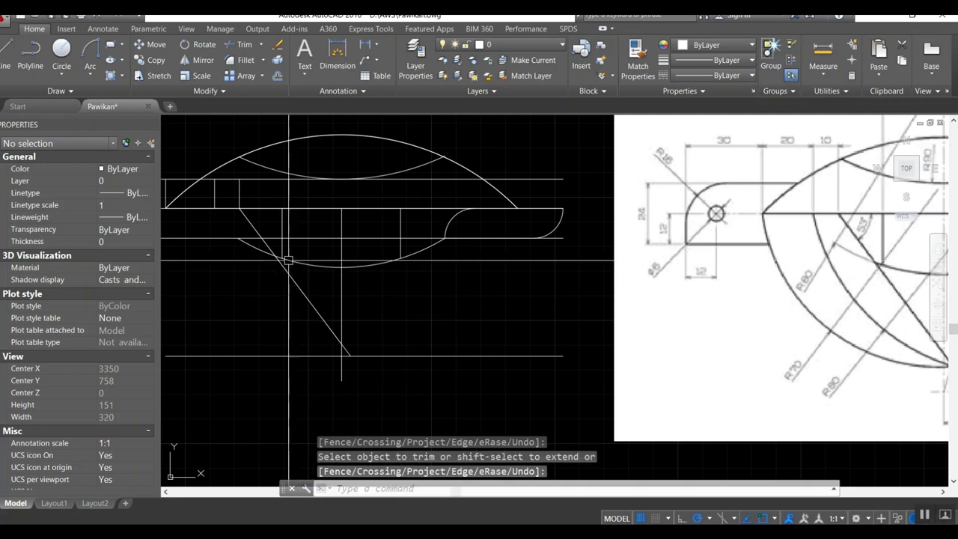
type("D")
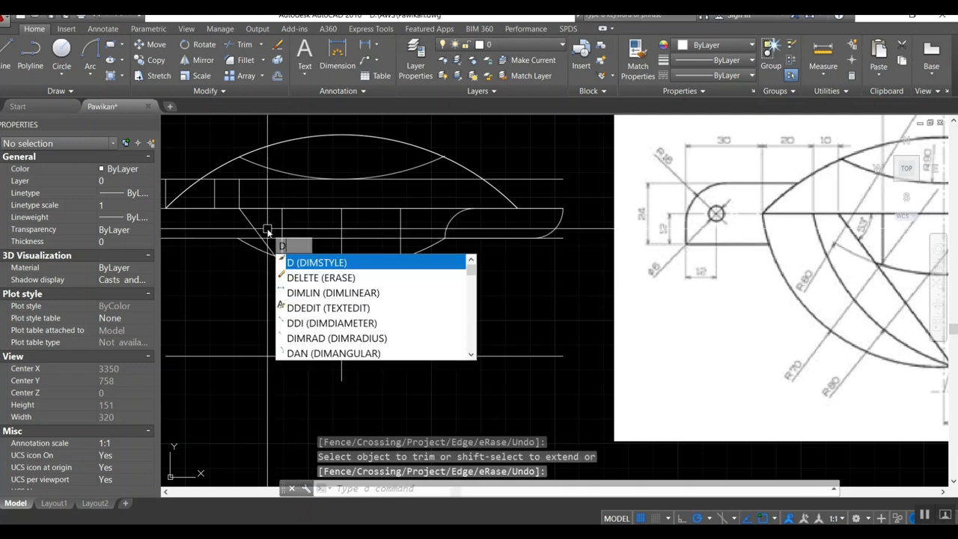
type("IMa")
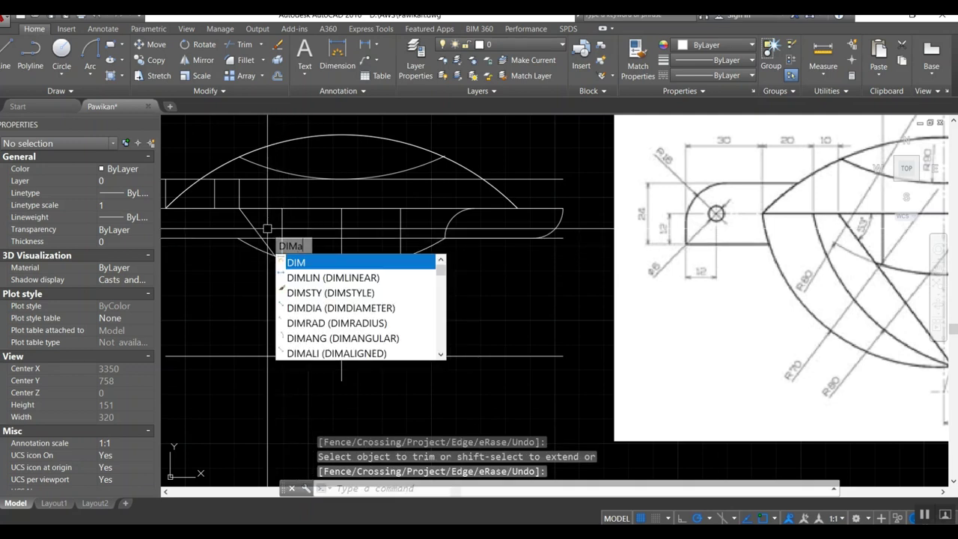
key("Return")
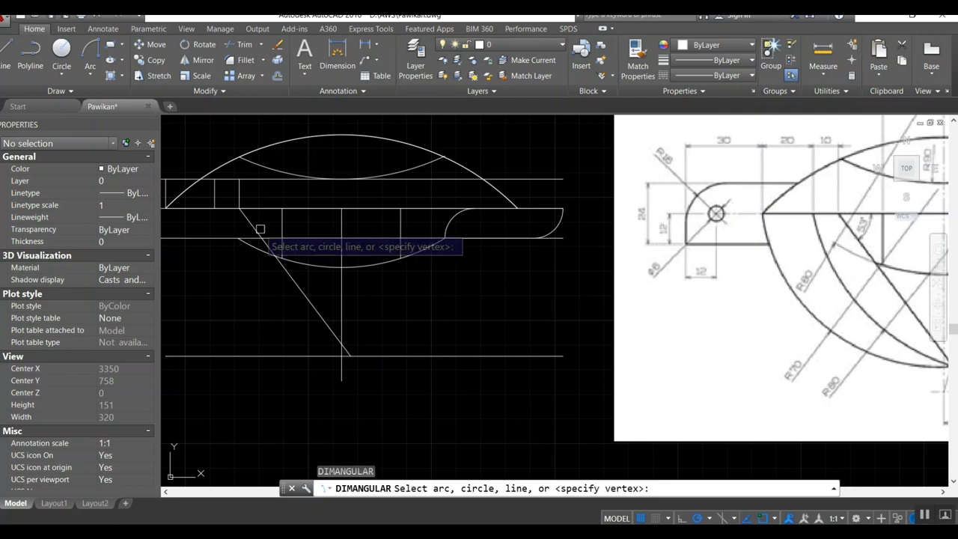
Step: Dimension the 53° angle between the diagonal and the horizontal line
left_click(251, 225)
left_click(265, 208)
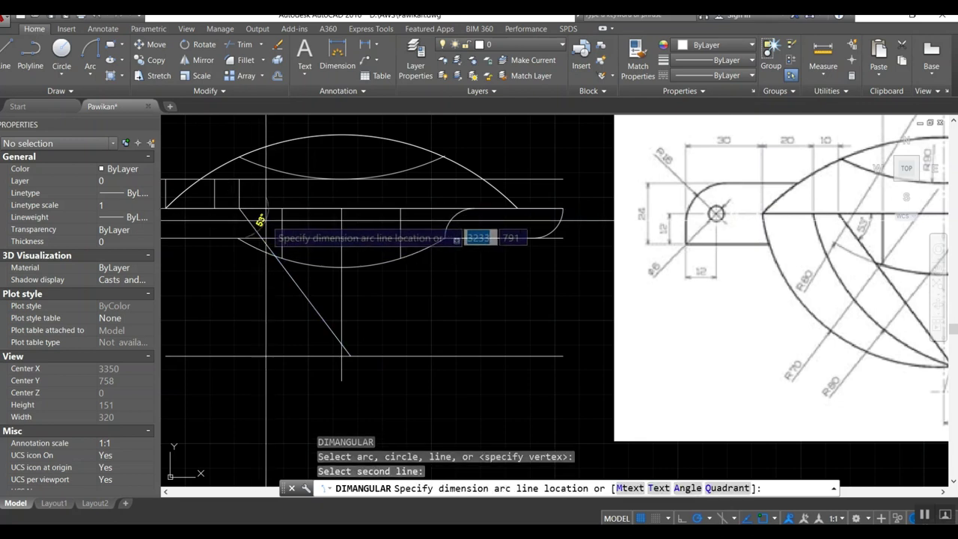
left_click(264, 222)
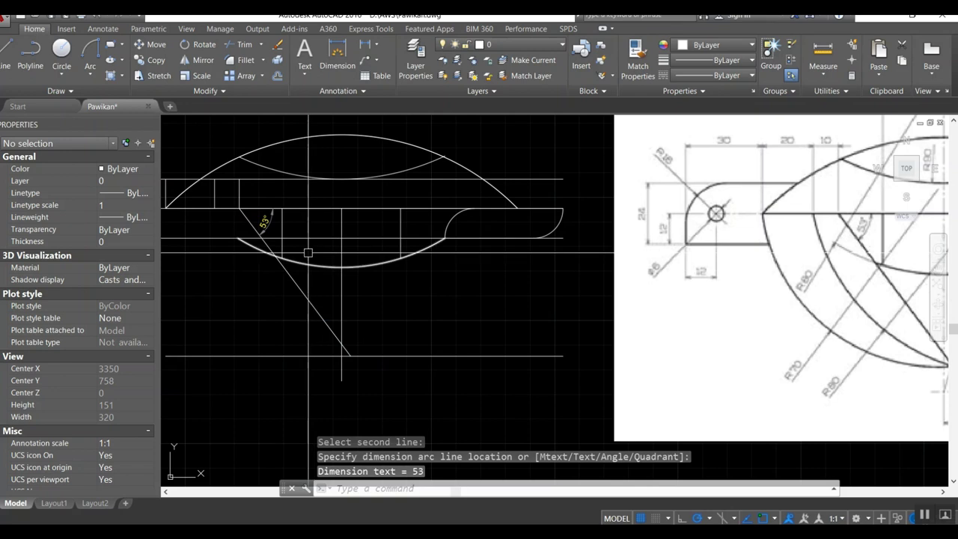
scroll(328, 317, "up", 2)
scroll(330, 318, "down", 4)
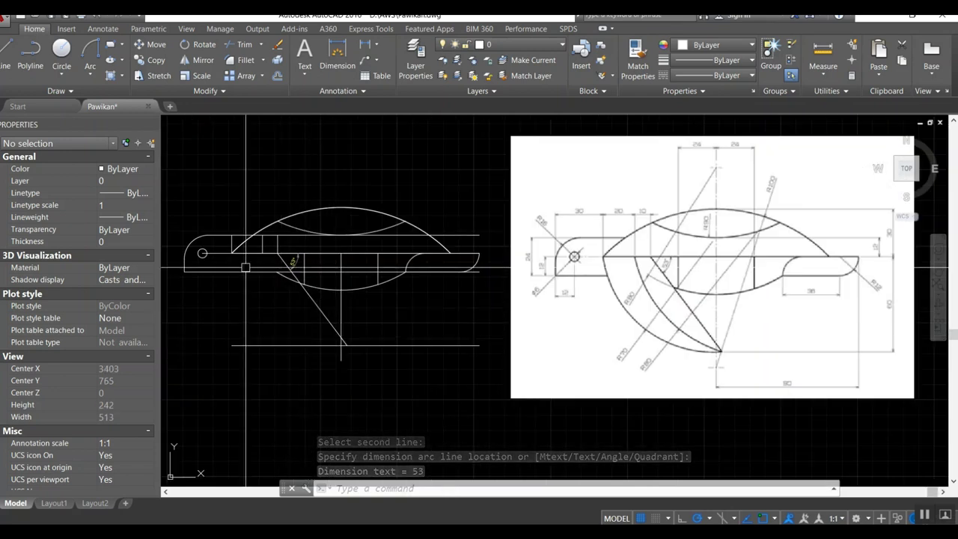
Step: Draw a trial Start-End-Radius arc of radius 70 from the outline endpoint to the bottom intersection
left_click(91, 75)
left_click(119, 252)
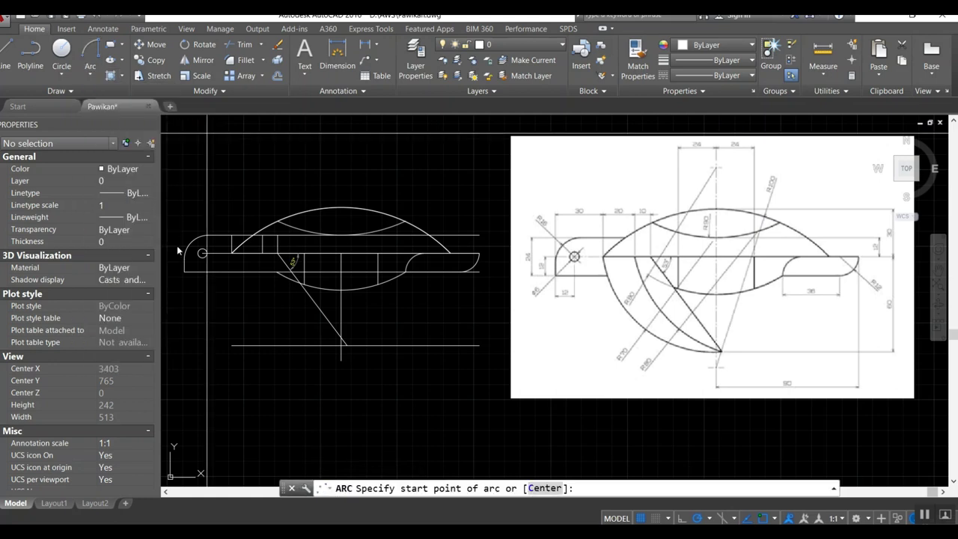
left_click(262, 253)
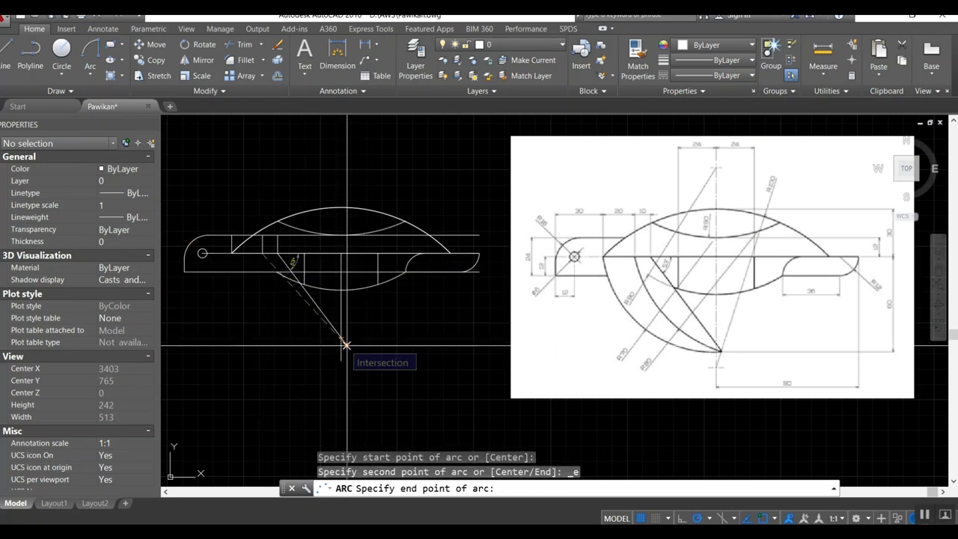
left_click(346, 345)
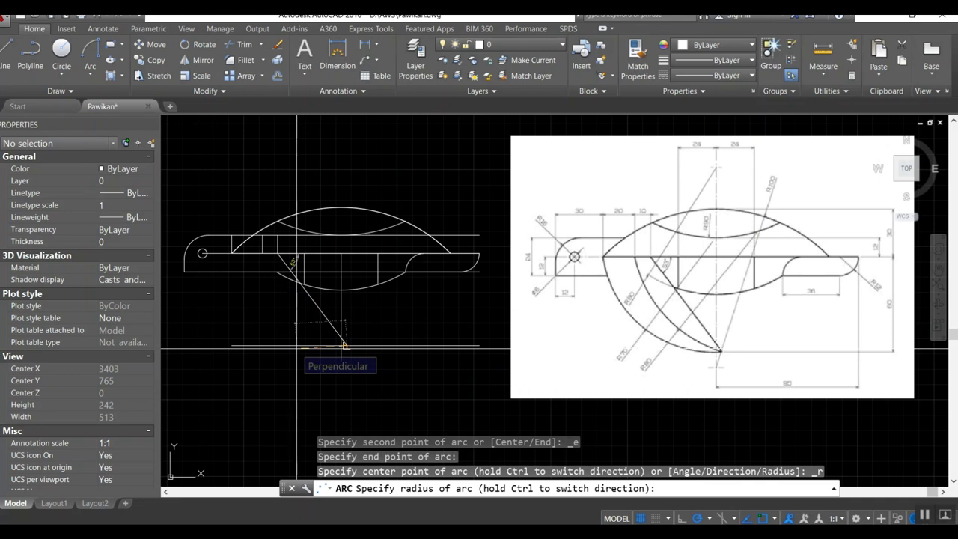
type("70")
key("Return")
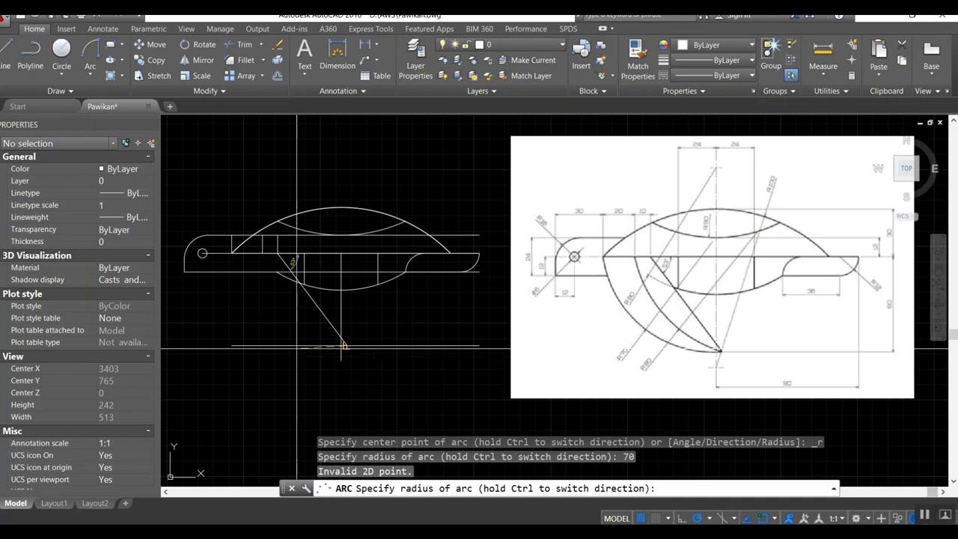
type("70")
key("Return")
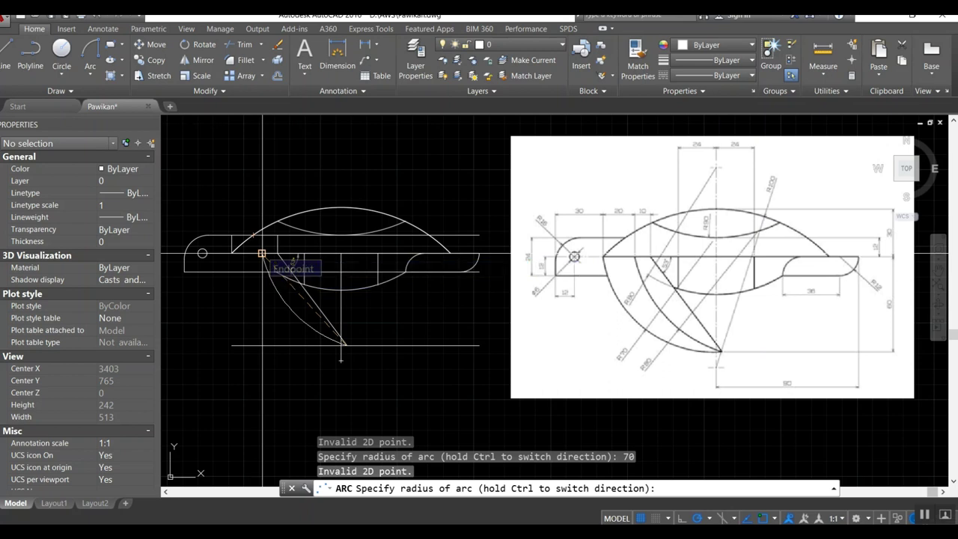
left_click(262, 254)
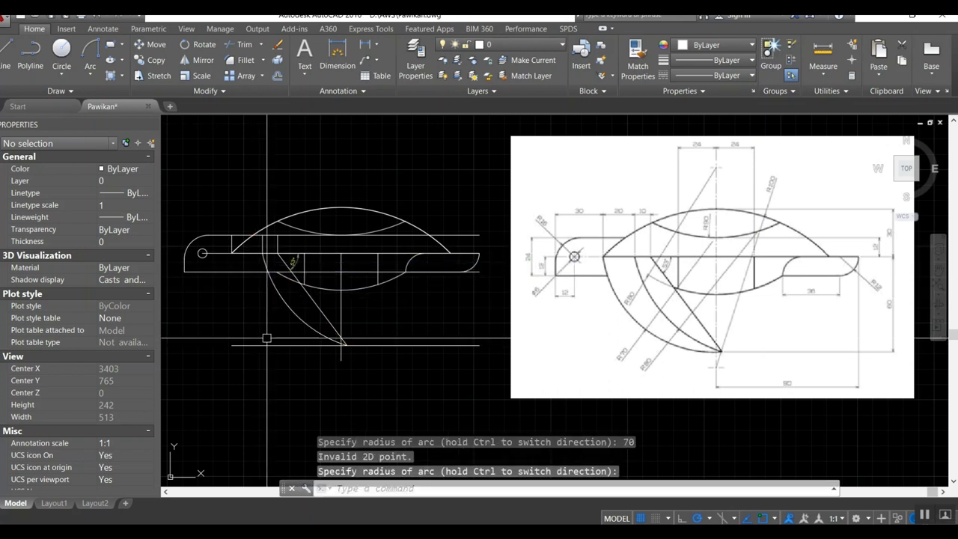
Step: Erase the misplaced trial arc
type("e")
key("Return")
left_click(289, 321)
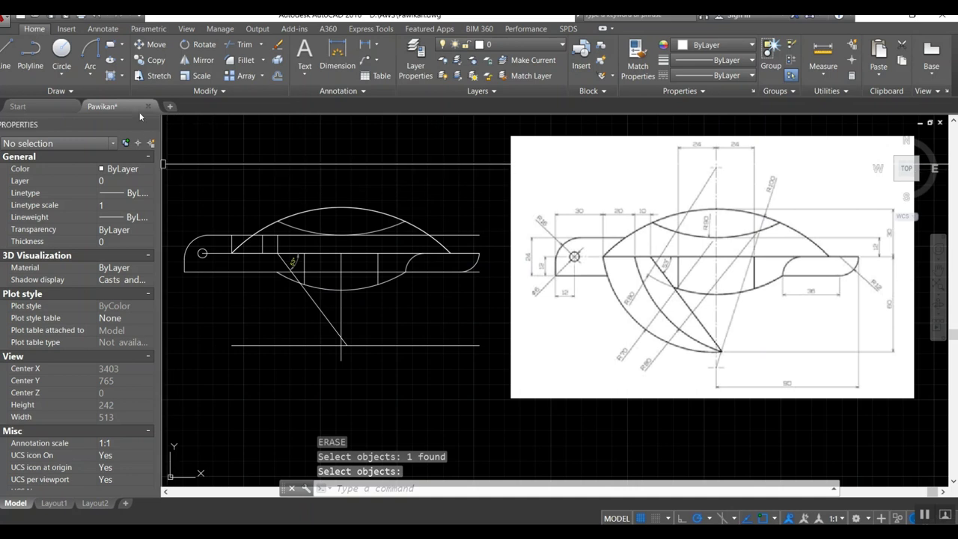
left_click(90, 81)
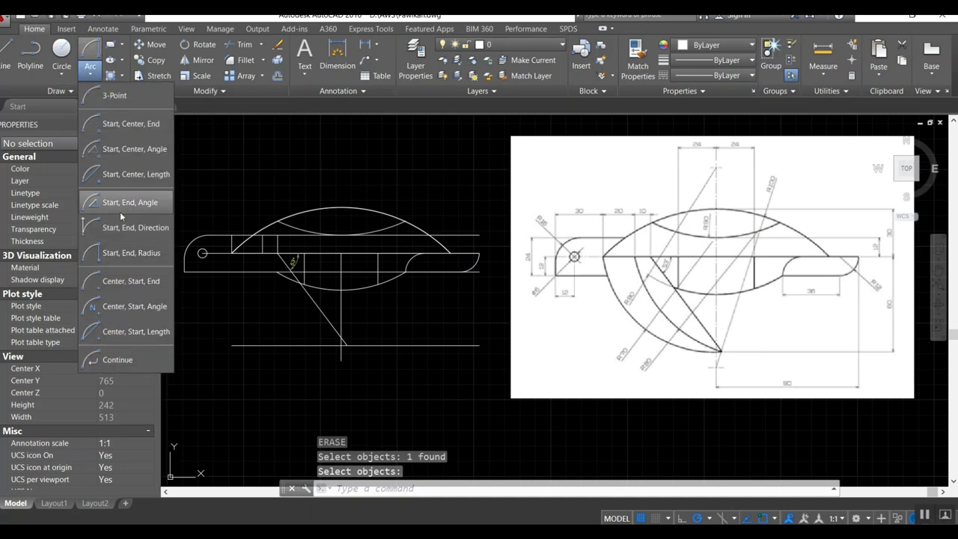
Step: Redraw the Start-End-Radius arc from the outline endpoint to the diagonal's bottom with radius 70
left_click(120, 252)
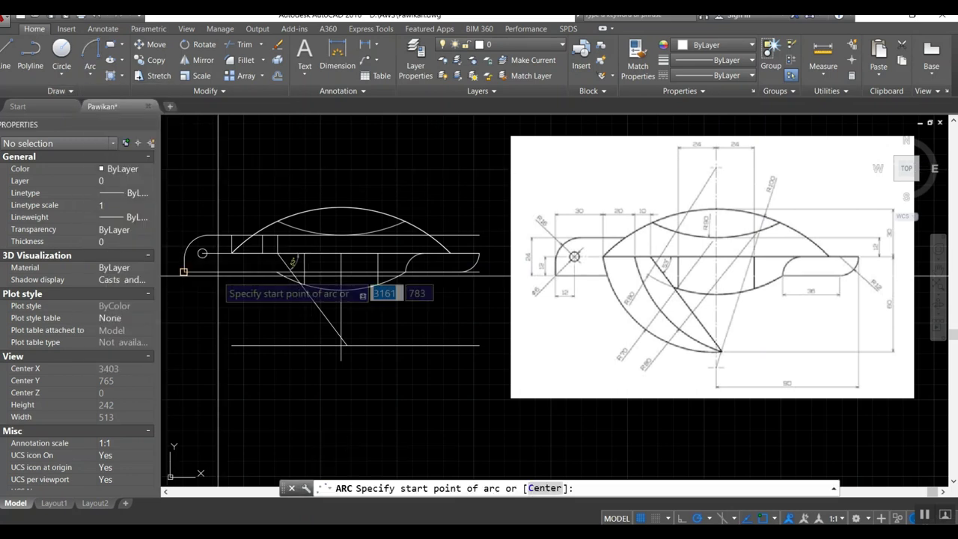
left_click(233, 253)
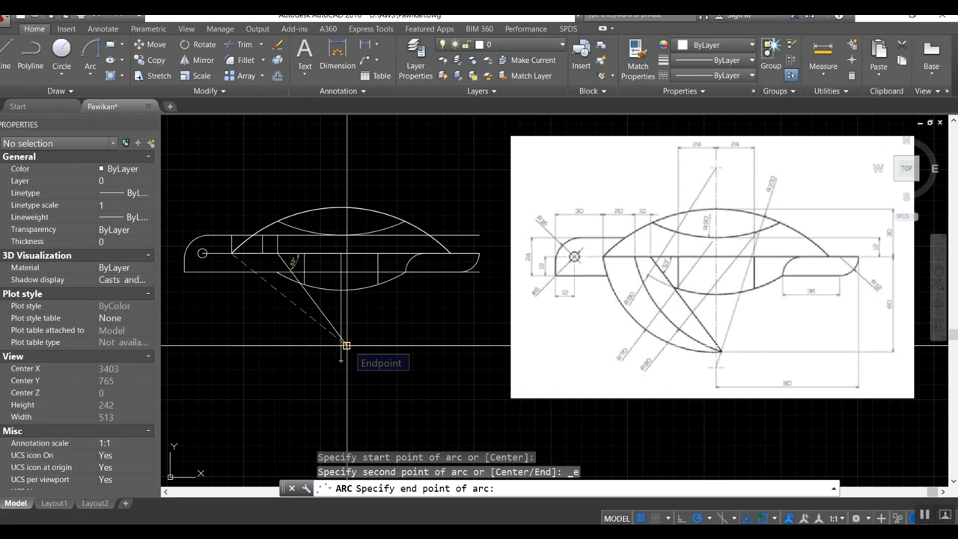
left_click(346, 345)
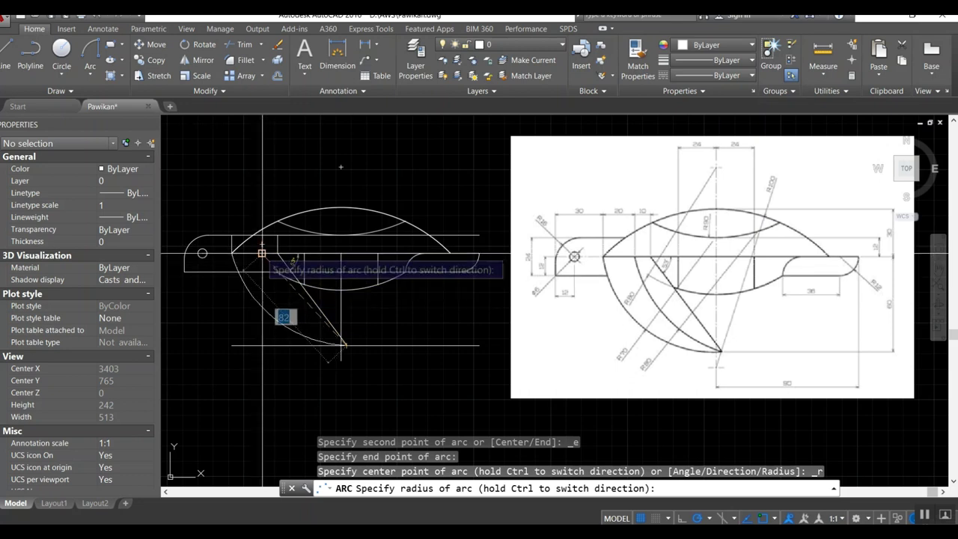
key("Escape")
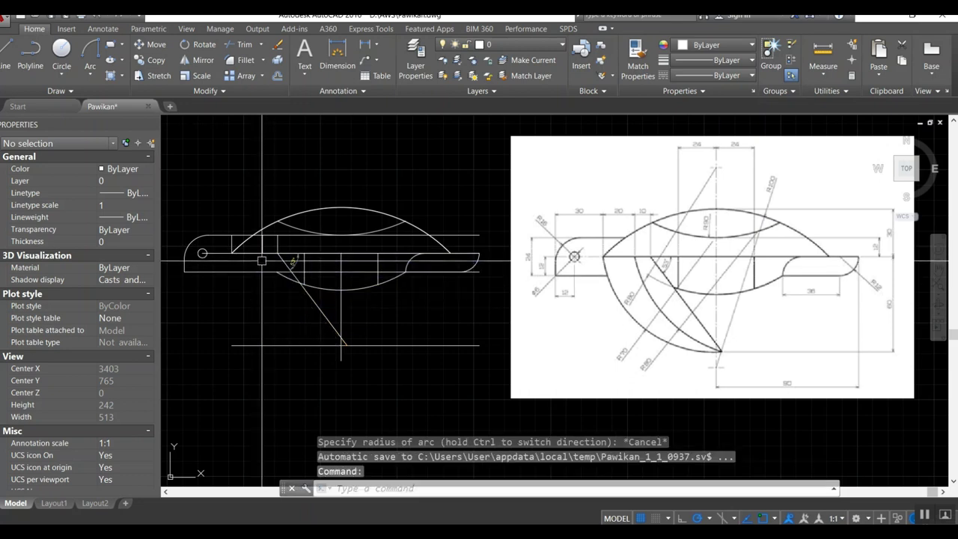
left_click(90, 73)
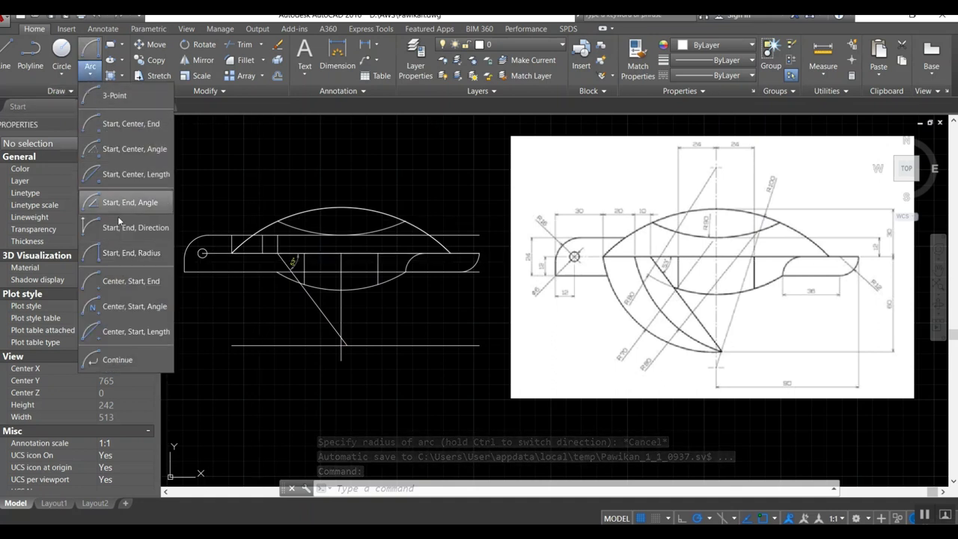
left_click(116, 256)
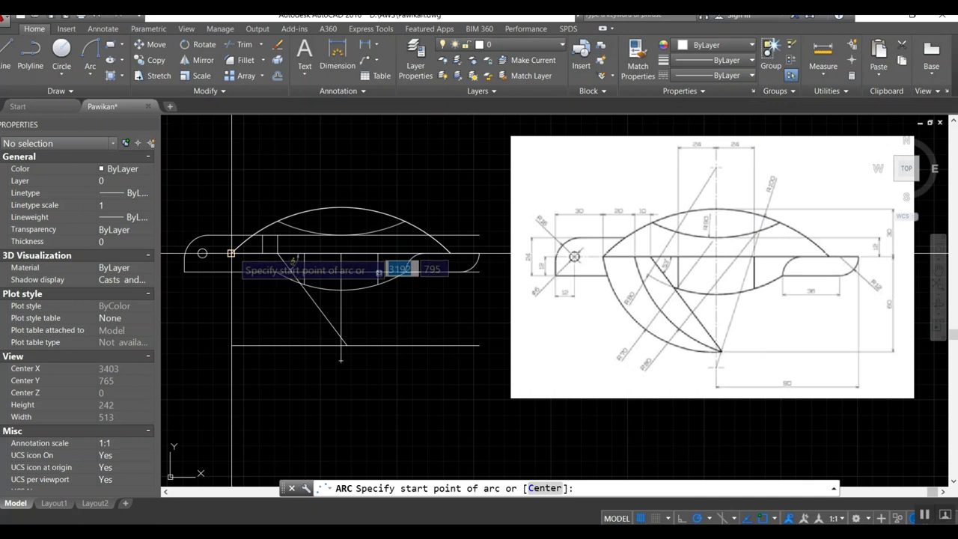
left_click(264, 253)
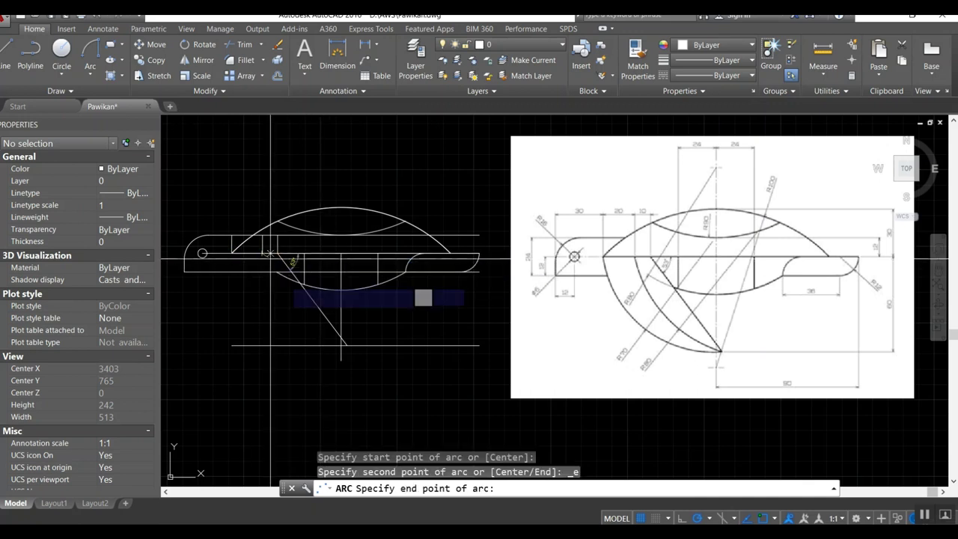
left_click(342, 346)
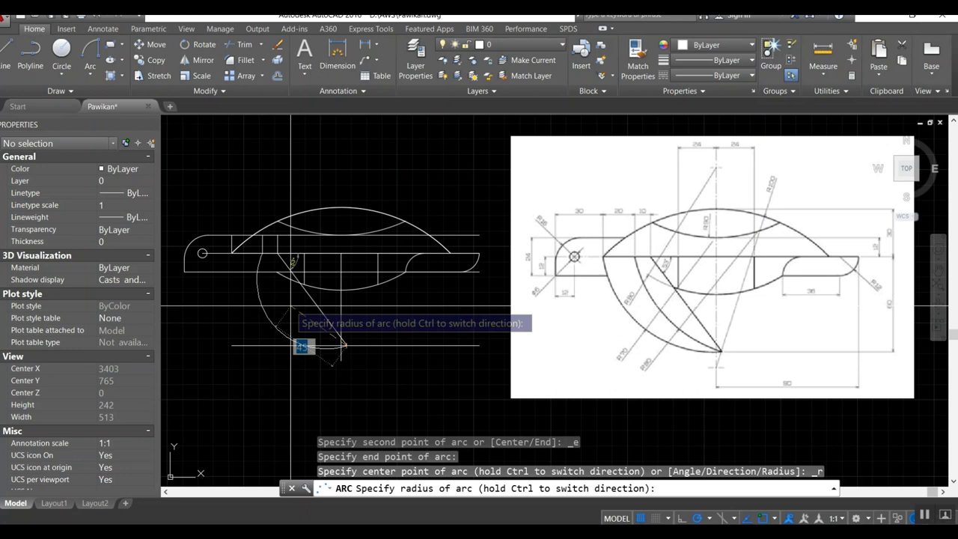
type("70")
key("Return")
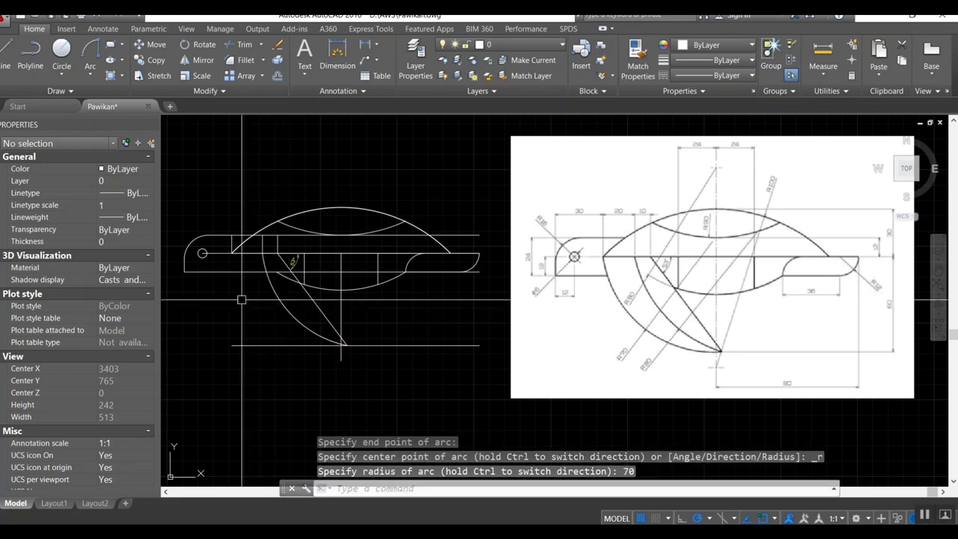
Step: Try another radius-70 arc from the left endpoint to the lower endpoint, then cancel it
key("Return")
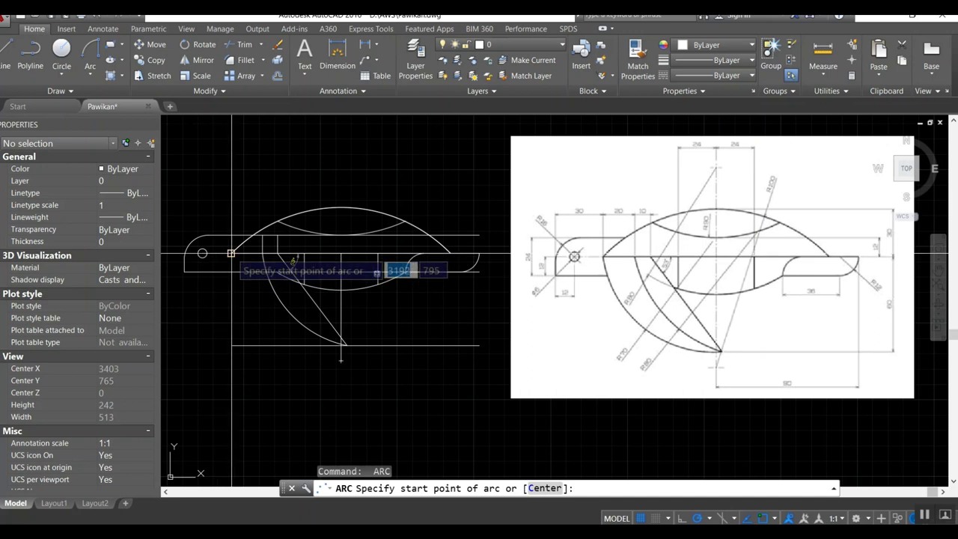
left_click(232, 253)
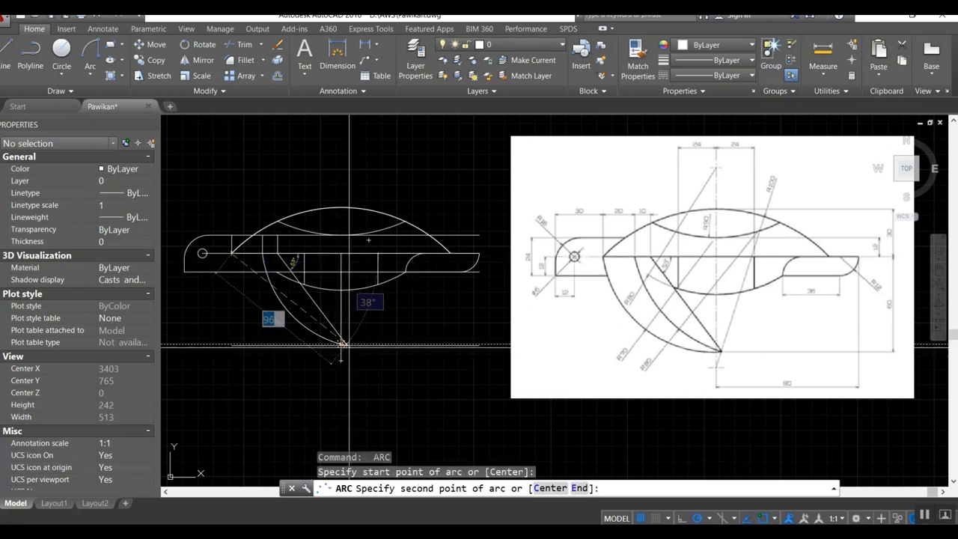
left_click(347, 346)
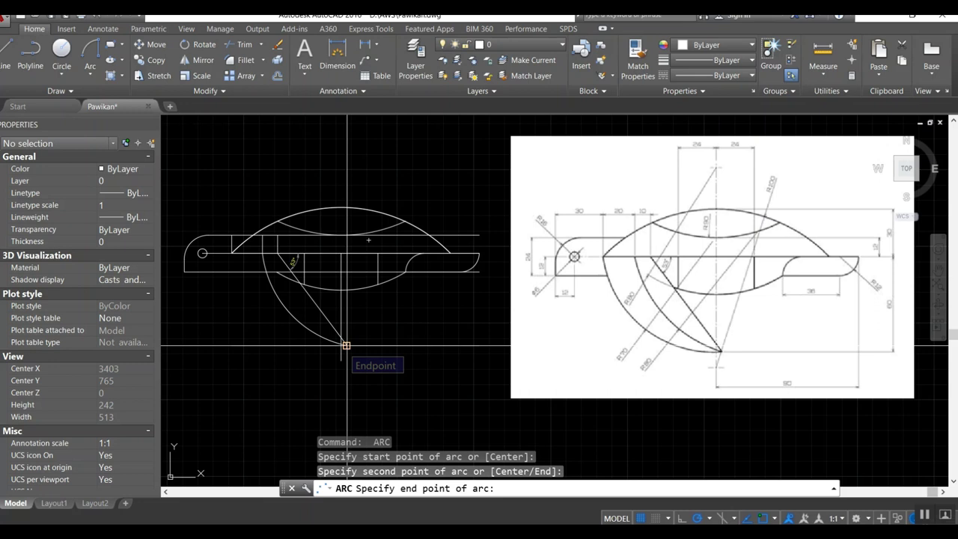
type("70")
key("Return")
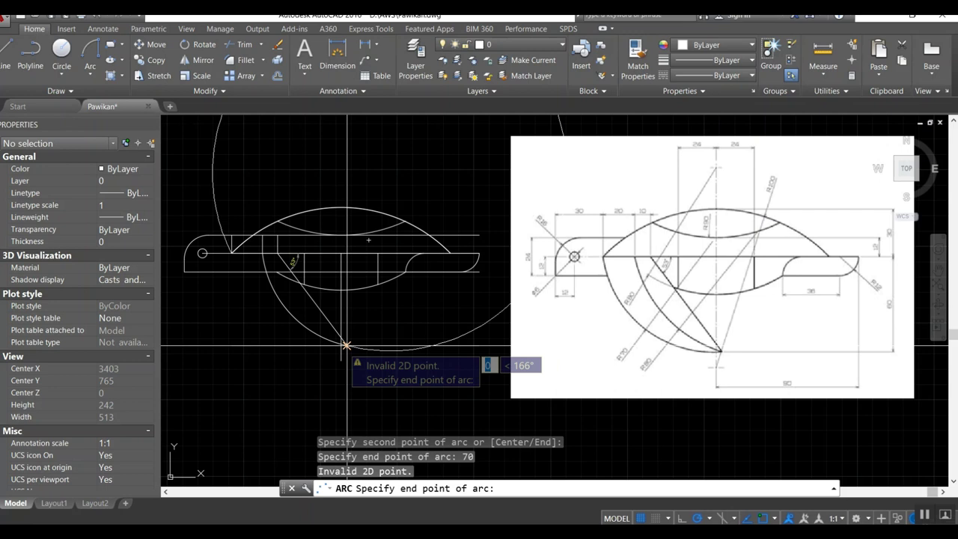
key("Escape")
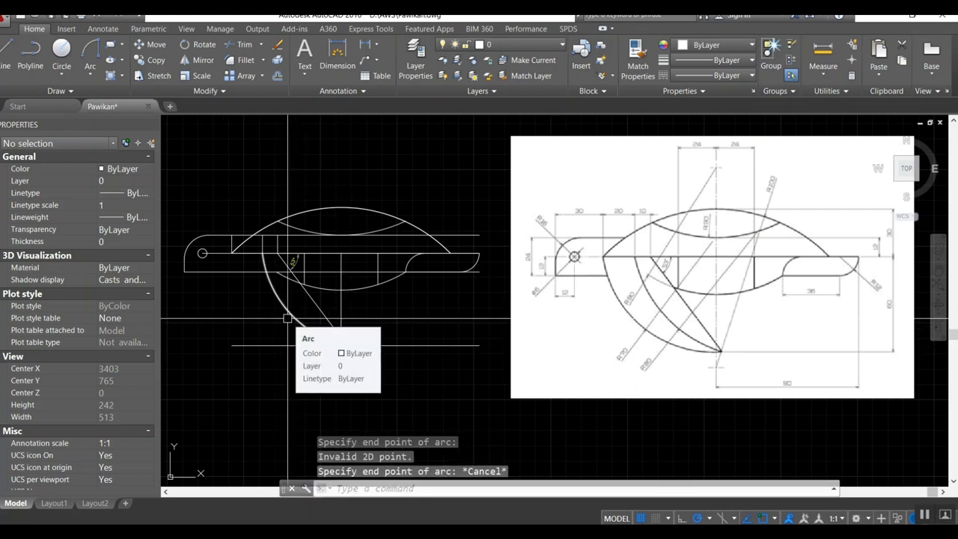
Step: Erase the misplaced radius-70 arc
type("e")
key("Return")
left_click(291, 310)
key("Escape")
type("e")
key("Return")
left_click(290, 310)
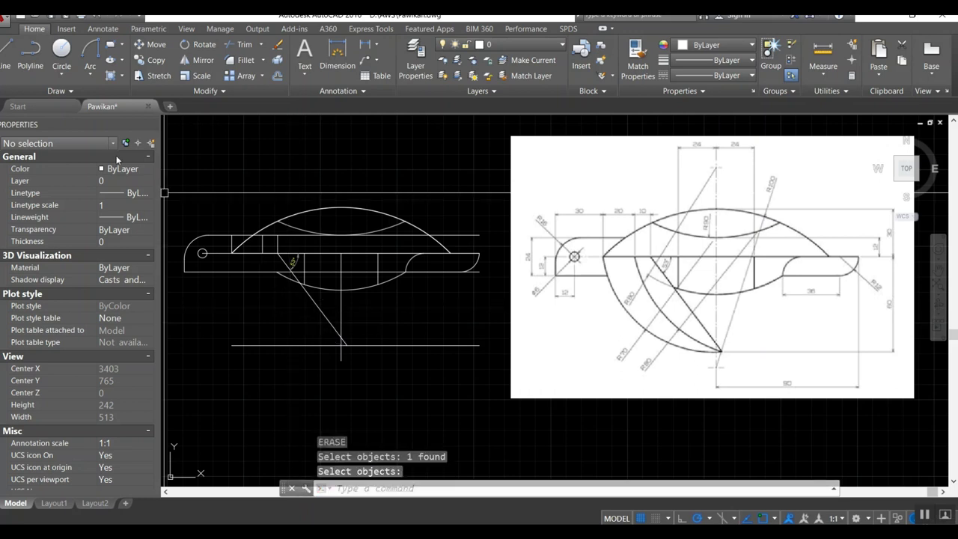
Step: Draw a radius-90 arc from the upper-left endpoint down to the bottom point
left_click(90, 73)
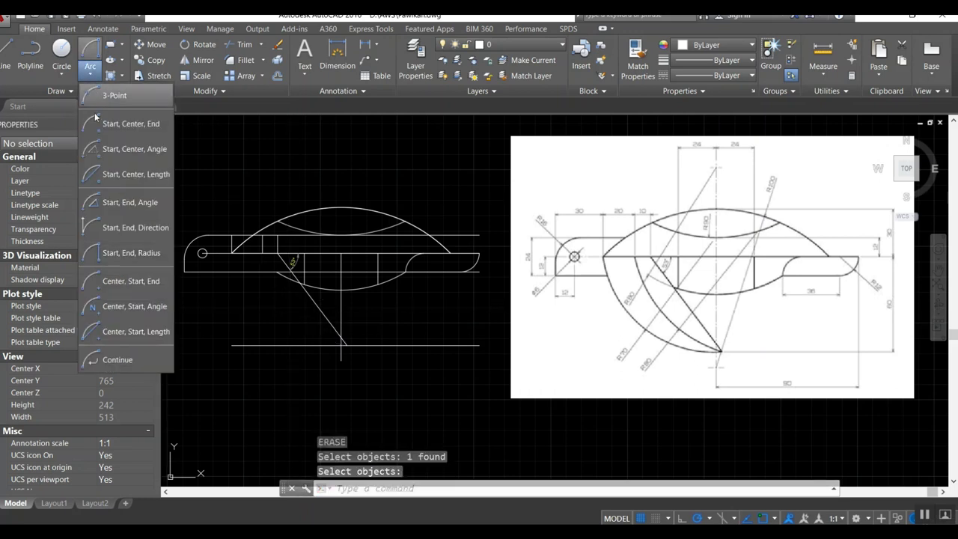
left_click(111, 253)
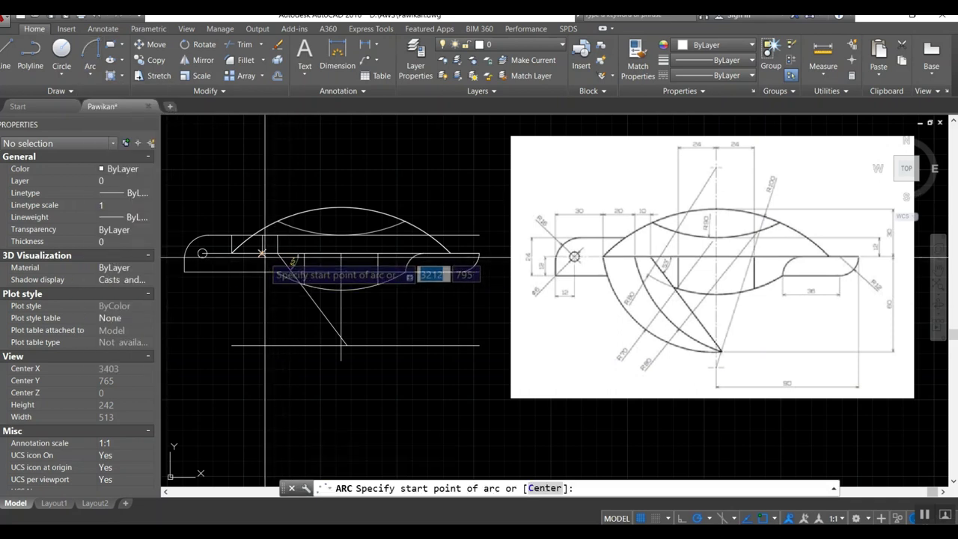
left_click(261, 254)
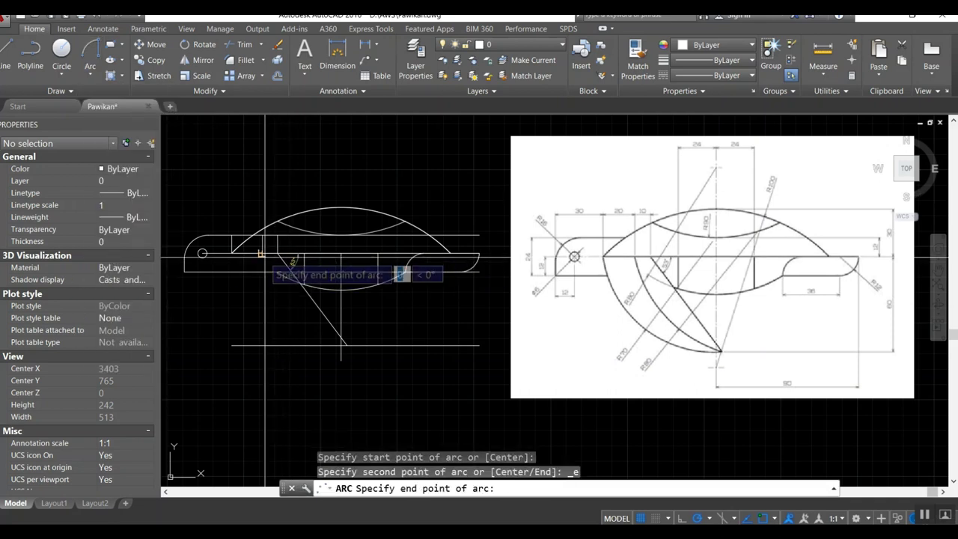
left_click(346, 346)
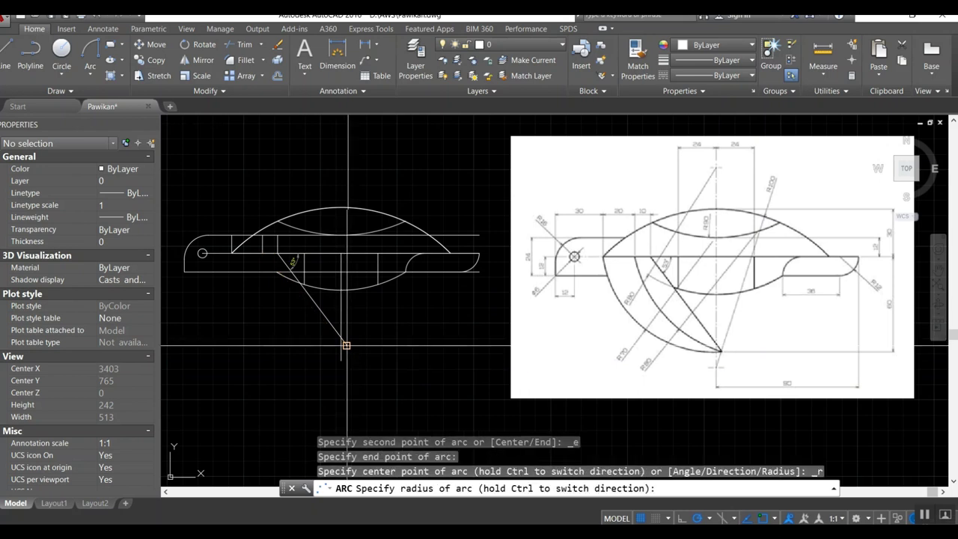
type("90")
key("Return")
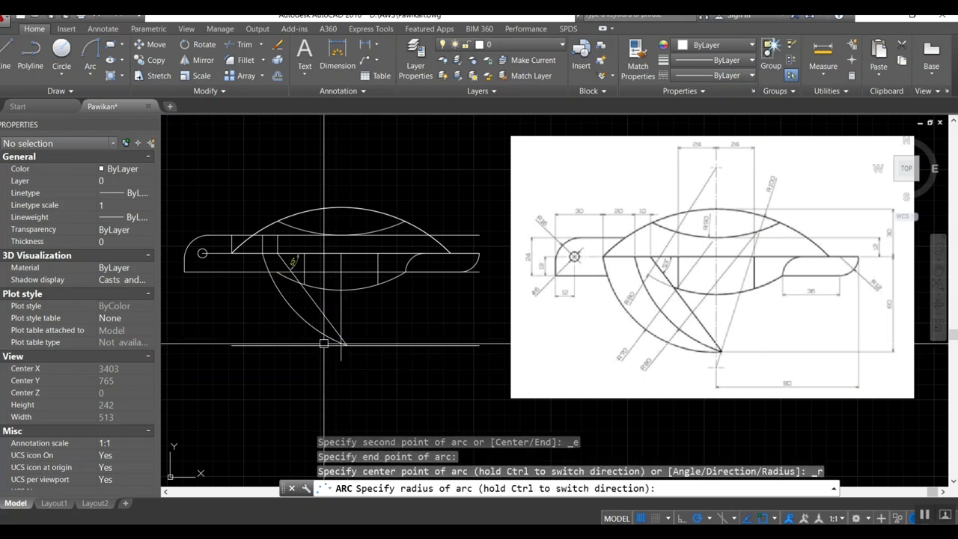
Step: Draw a long arc from the diagonal's lower end sweeping up above the shell's left end
key("Return")
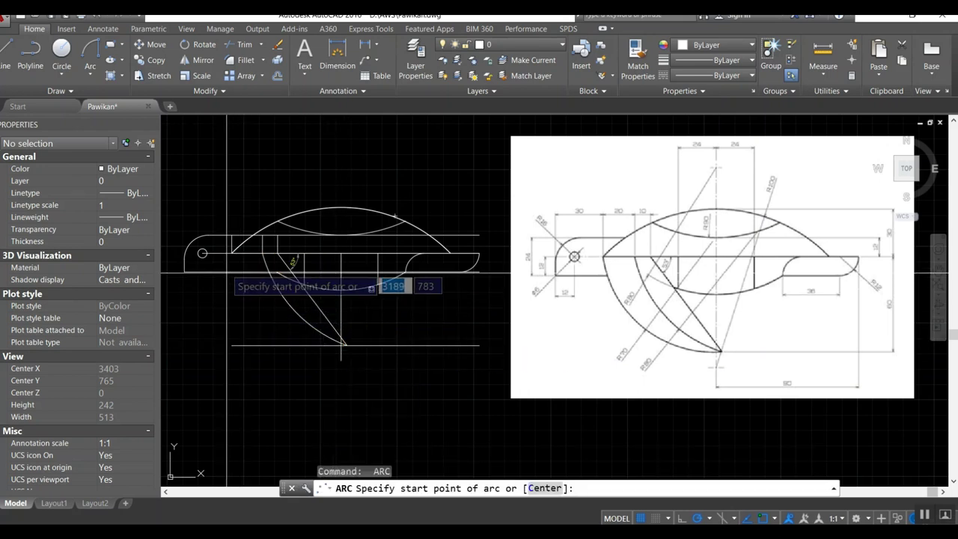
left_click(232, 253)
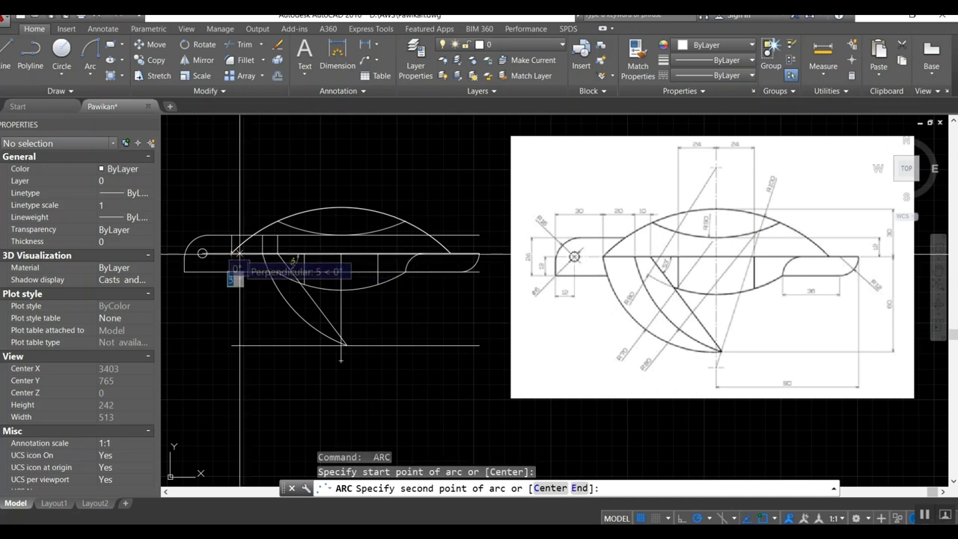
left_click(344, 346)
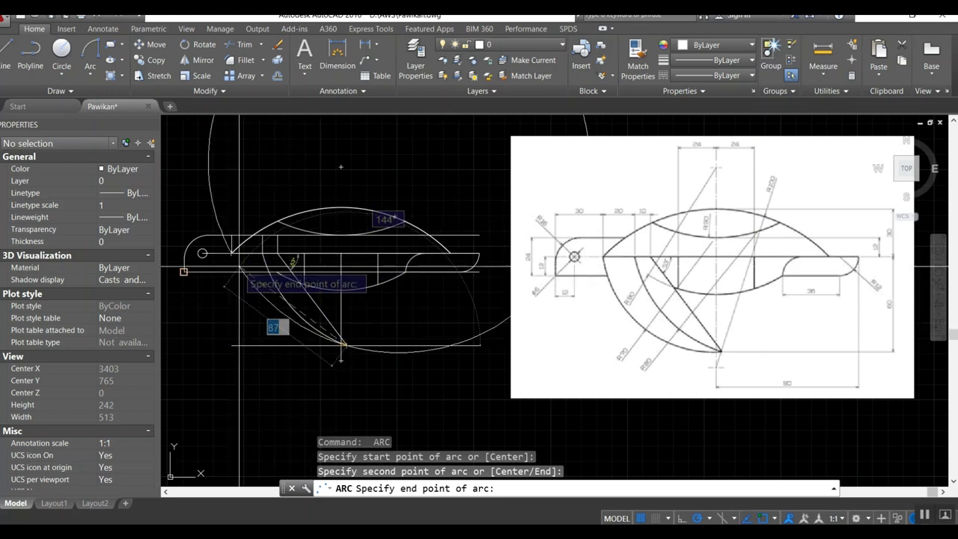
key("Escape")
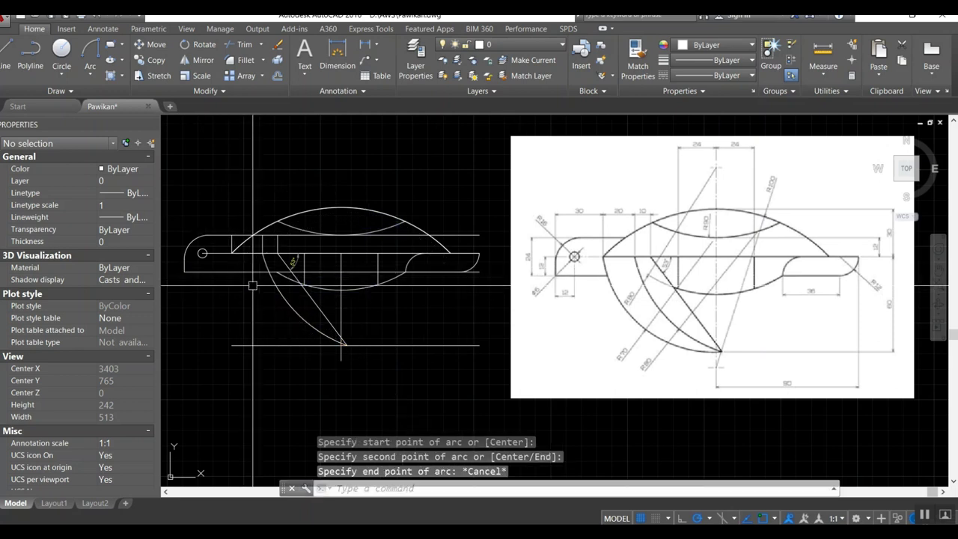
key("Return")
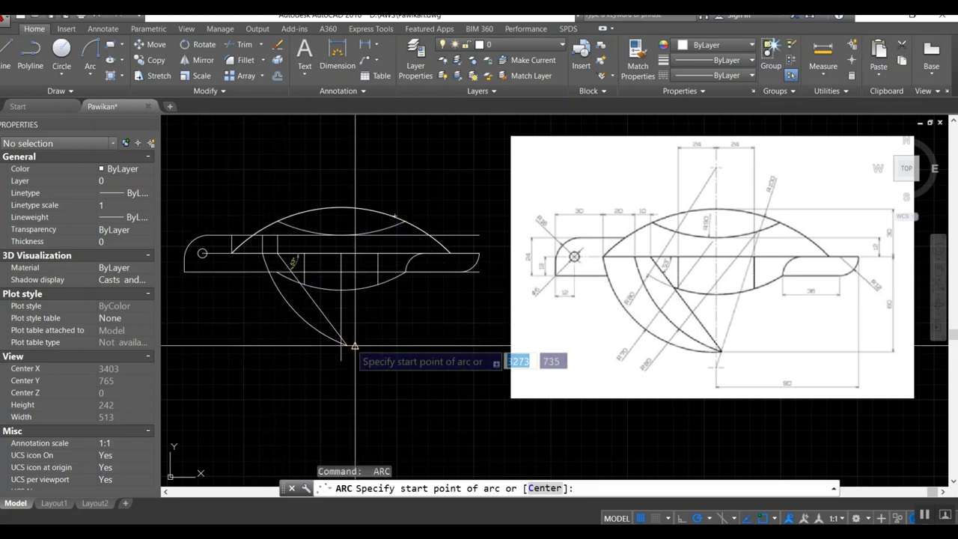
left_click(346, 346)
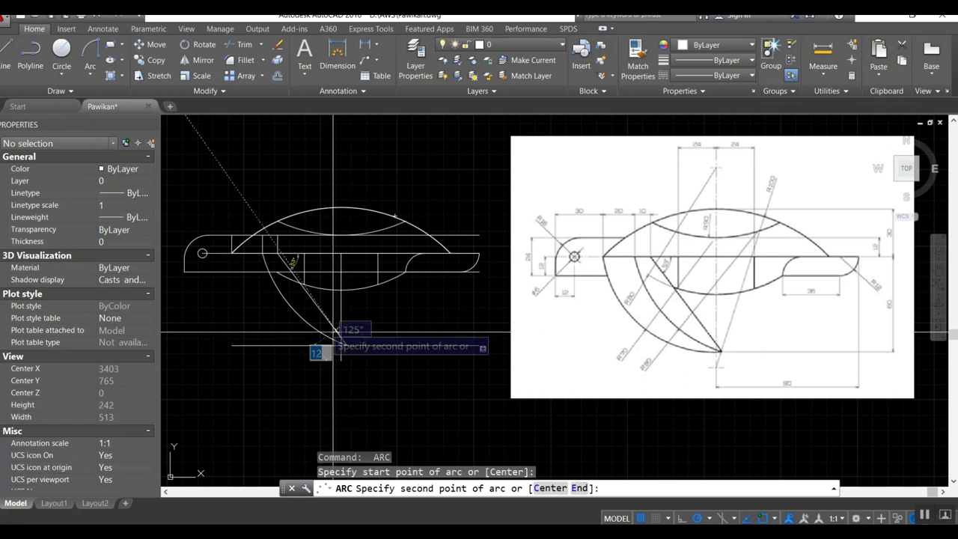
left_click(248, 255)
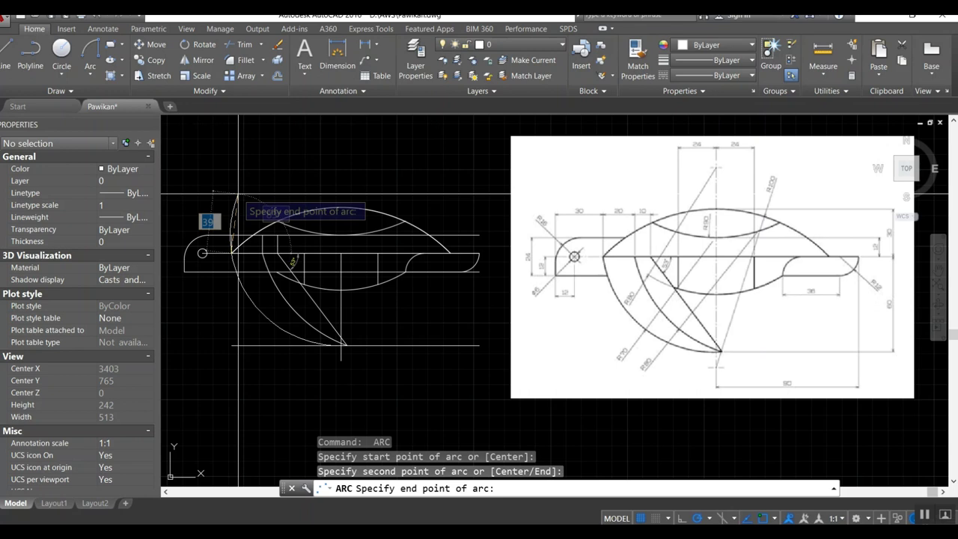
type("0")
key("Return")
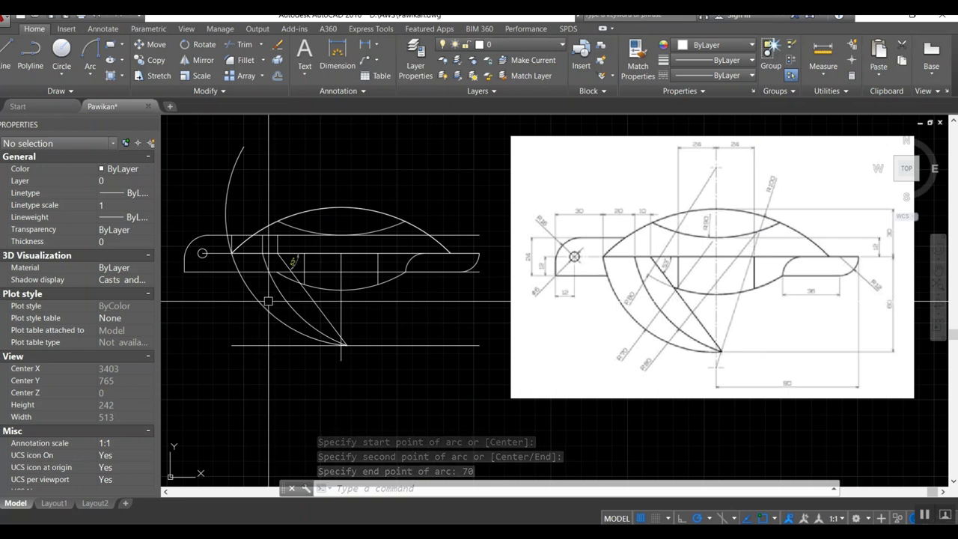
Step: Trim a small arc piece on the left flipper and erase the stray upper-left arc
type("tr")
key("Return")
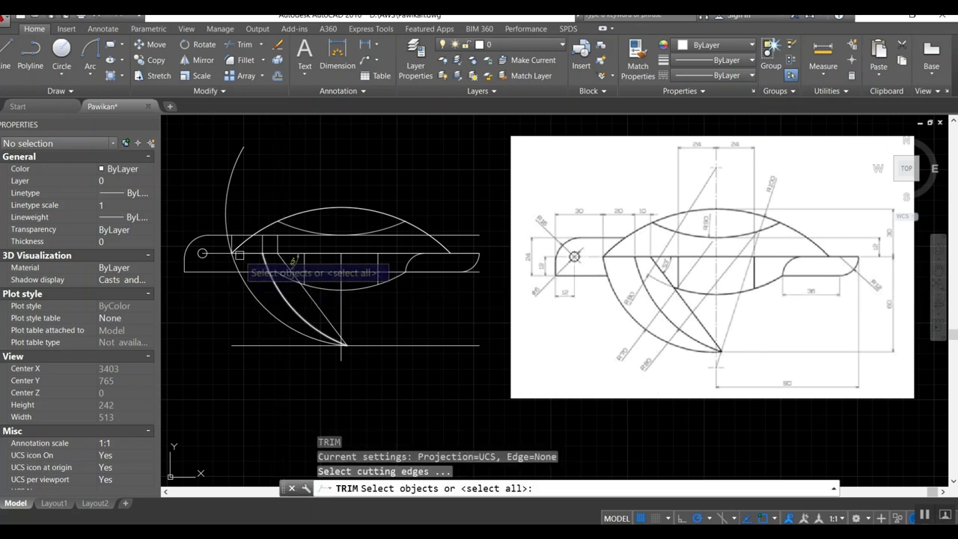
key("Return")
left_click(227, 245)
key("Escape")
type("e")
key("Return")
left_click(238, 225)
left_click(224, 193)
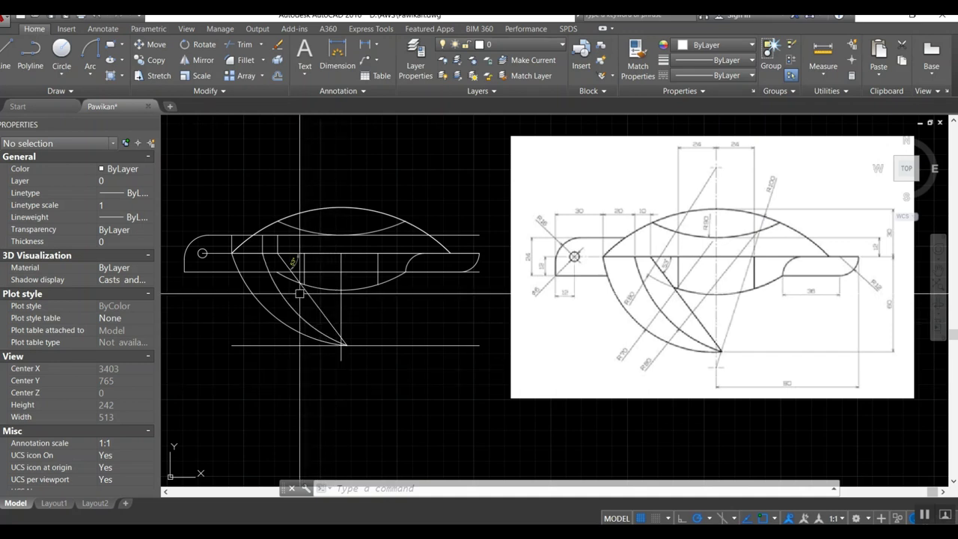
Step: Trim the arc overhangs near the diagonal, using the vertical line as a cutting edge
scroll(291, 287, "up", 2)
type("tr")
key("Return")
key("Return")
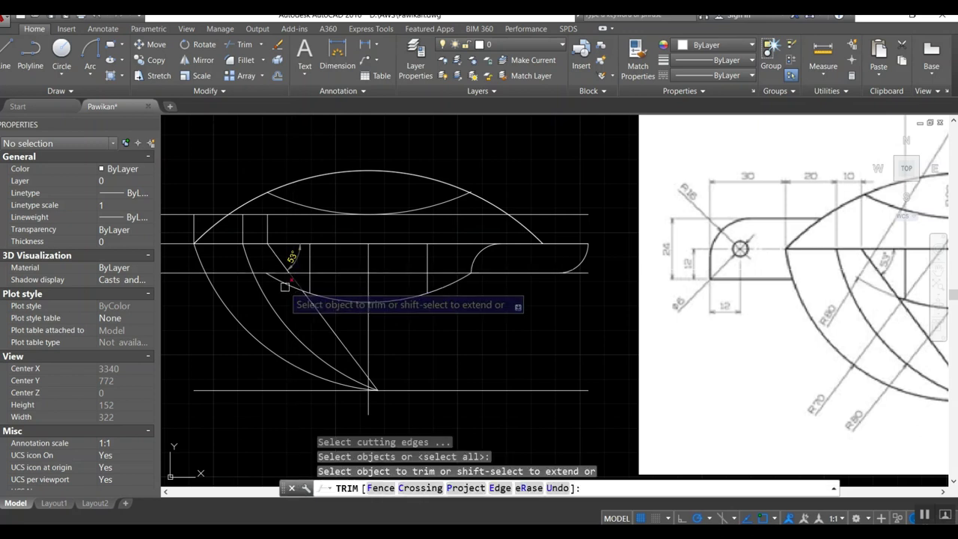
left_click(286, 286)
left_click(286, 288)
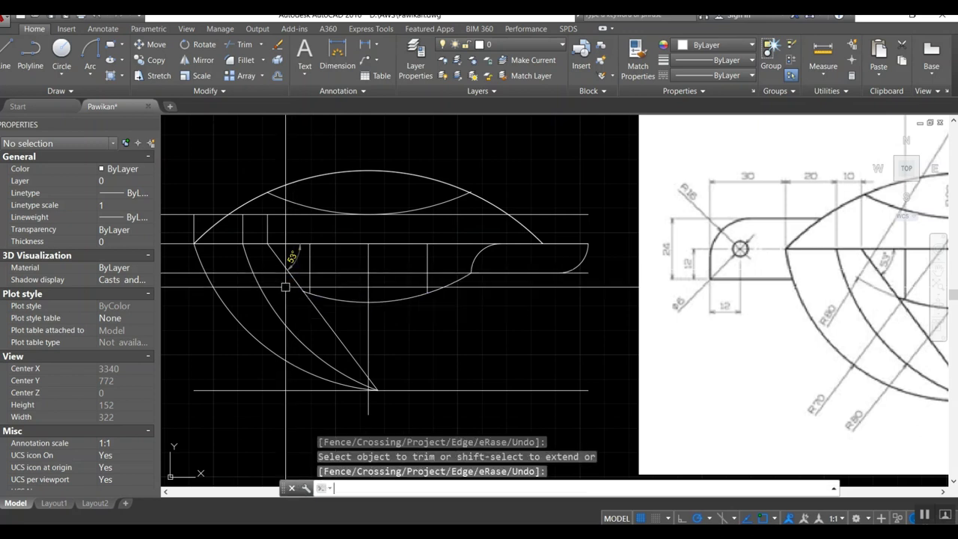
scroll(295, 311, "down", 4)
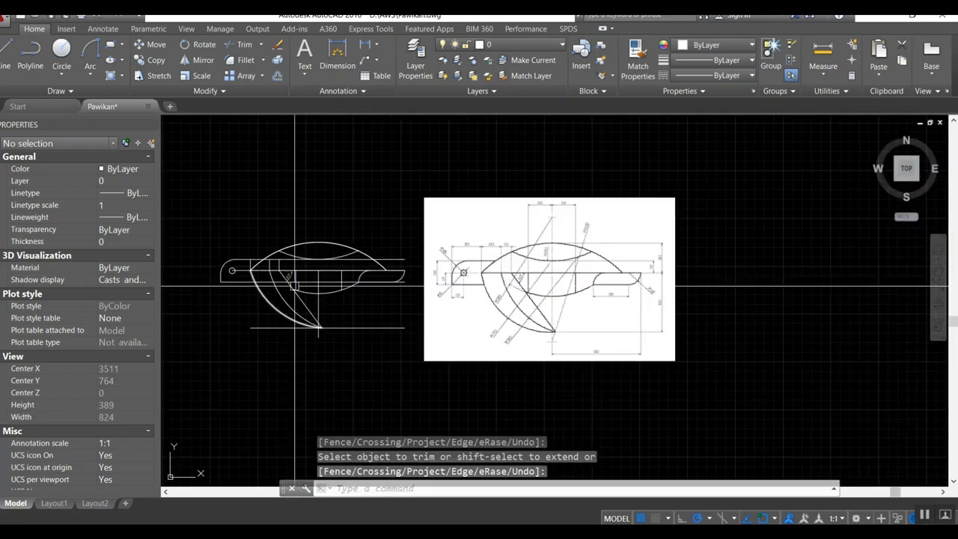
scroll(295, 271, "up", 2)
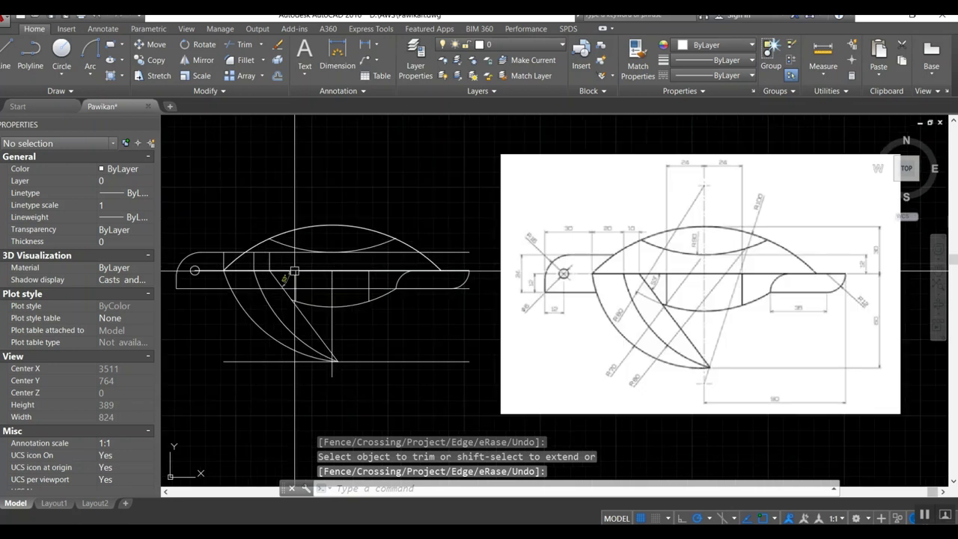
key("Return")
left_click(253, 259)
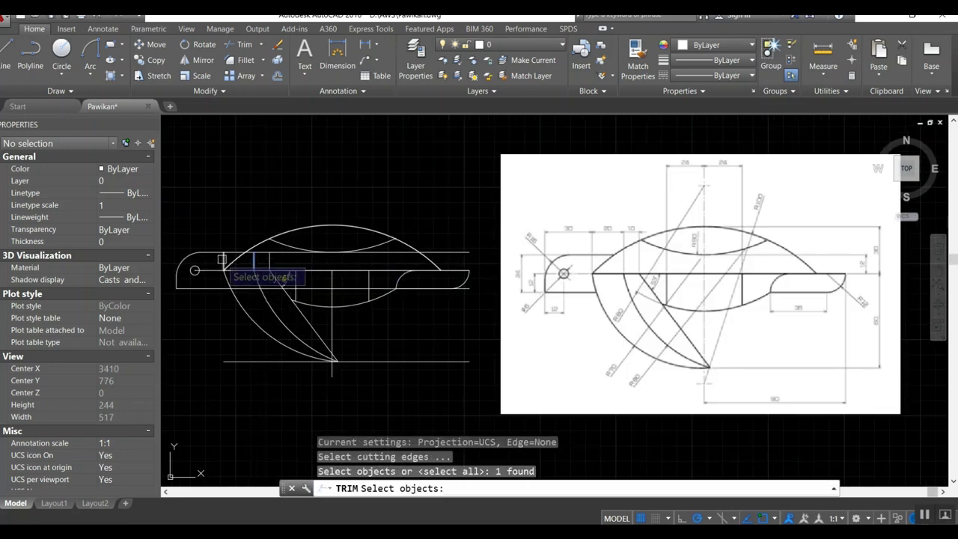
left_click(223, 259)
key("Return")
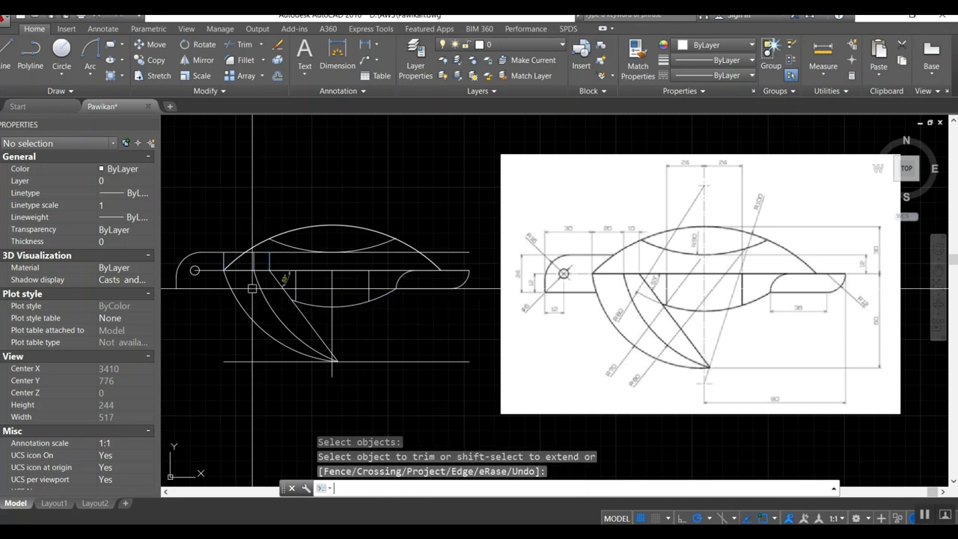
key("Escape")
Step: Erase the leftover vertical line and the horizontal centreline through the left circle
type("e")
key("Return")
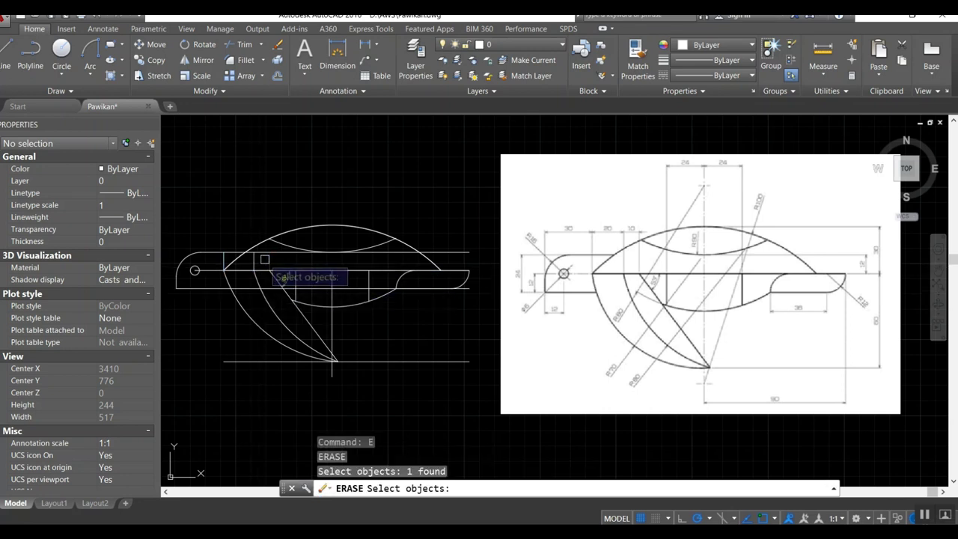
left_click(222, 259)
key("Return")
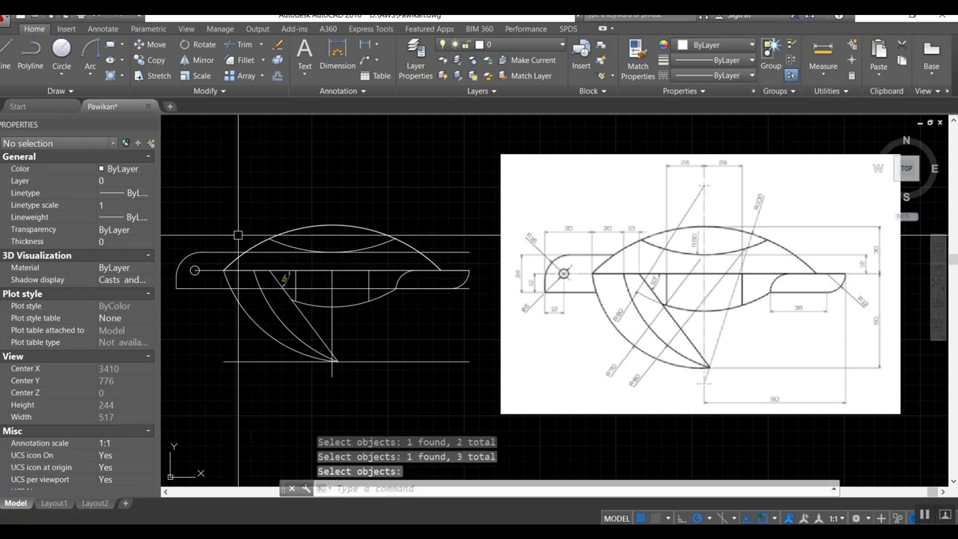
type("e")
key("Return")
left_click(212, 270)
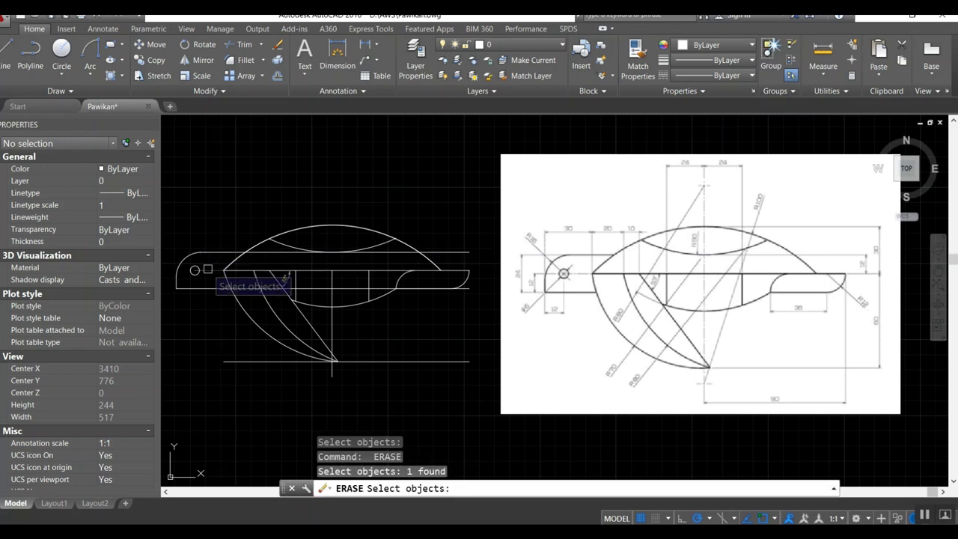
key("Return")
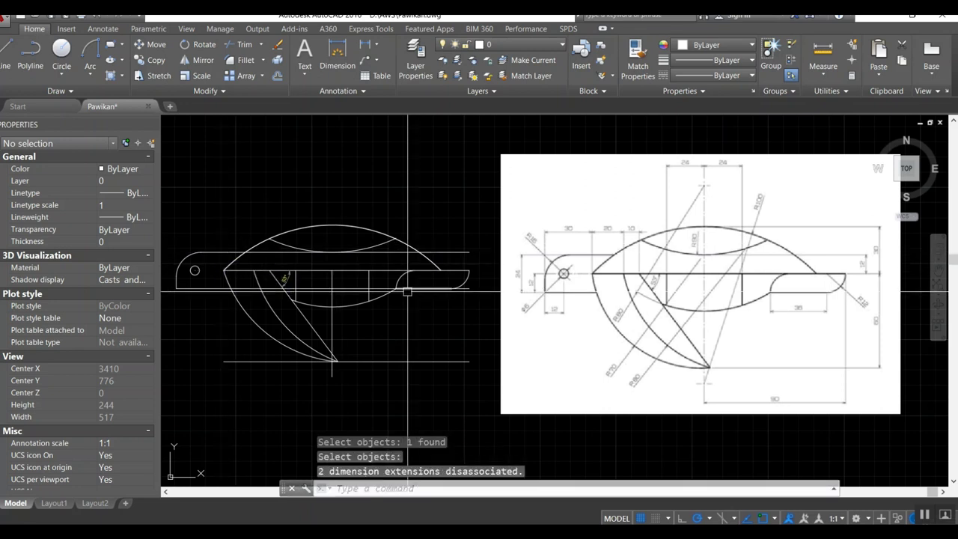
Step: Trim off an overhanging line end below the left flipper
type("tr")
key("Return")
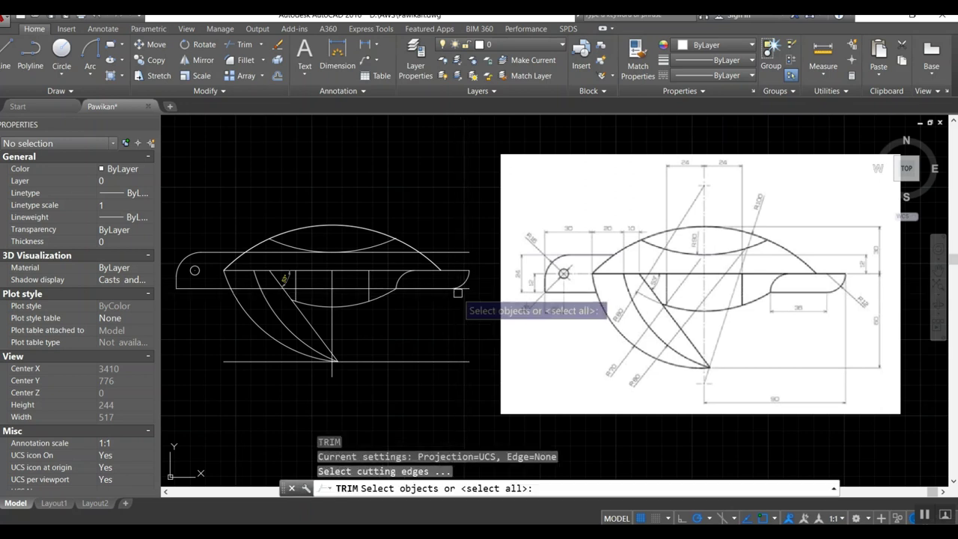
key("Return")
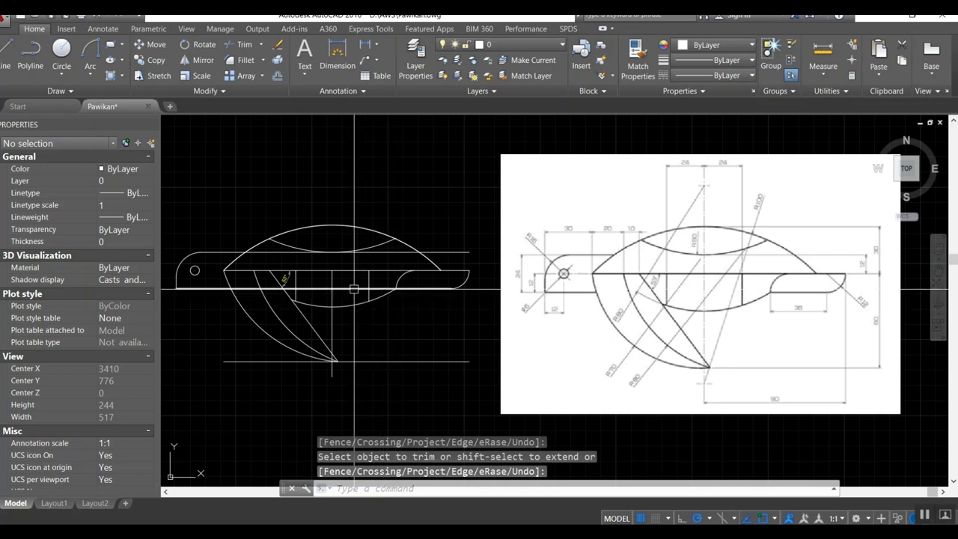
type("tr")
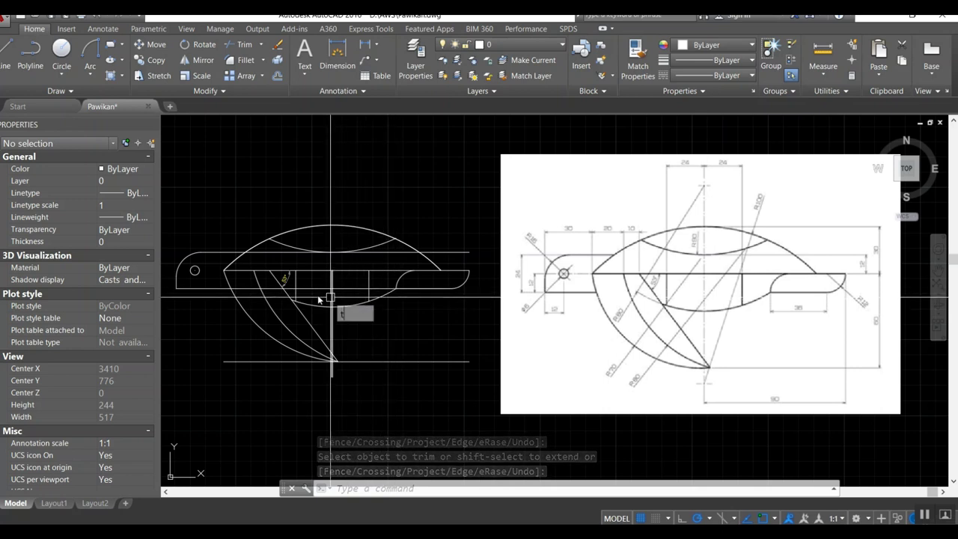
key("Return")
key("Return")
left_click(237, 287)
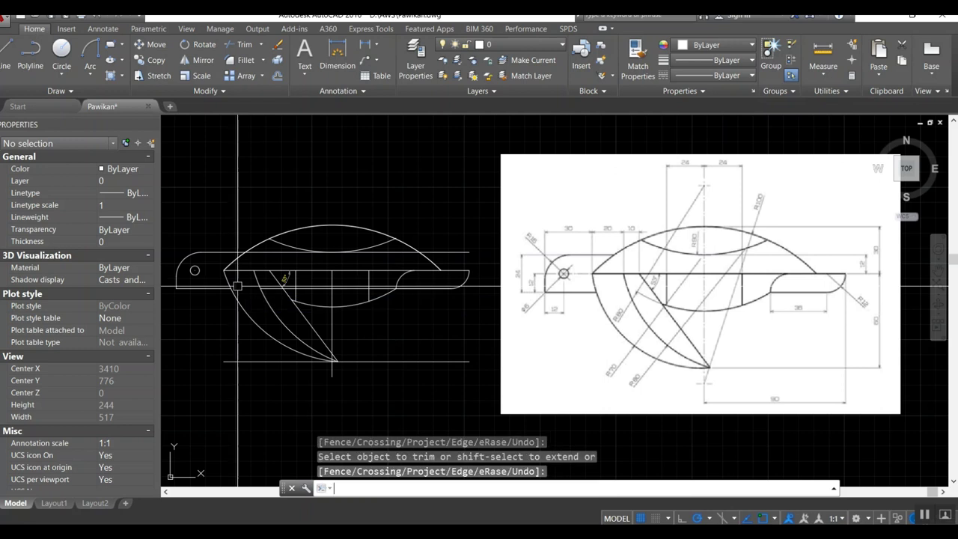
key("Escape")
type("e")
key("Return")
key("Return")
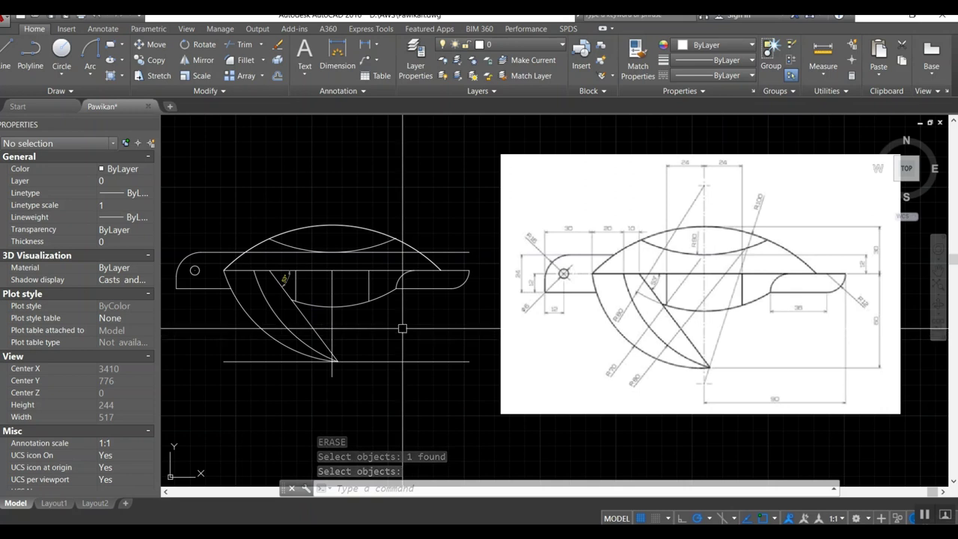
Step: Trim the stray piece near the shell top and erase a remaining line
type("tr")
key("Return")
key("Return")
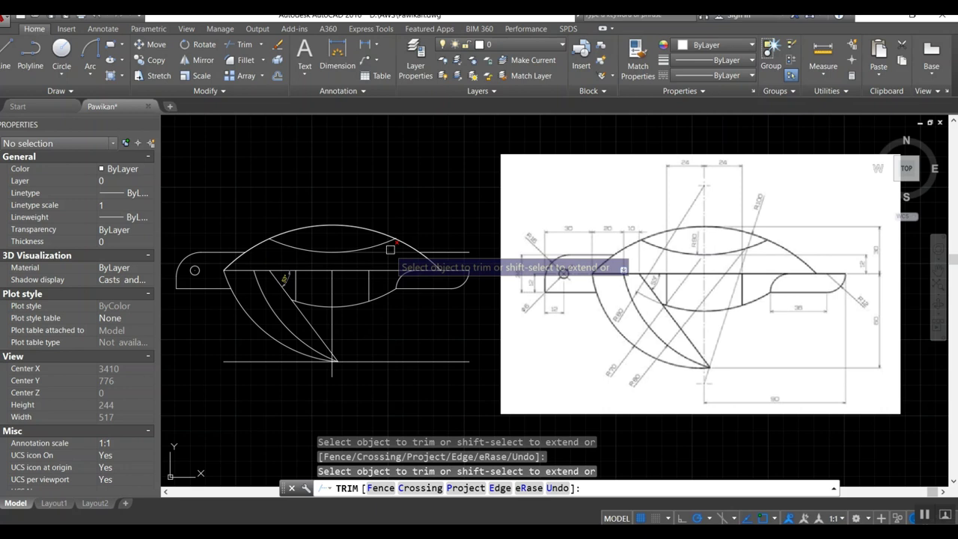
left_click(360, 247)
key("Escape")
type("e")
key("Return")
left_click(438, 253)
key("Return")
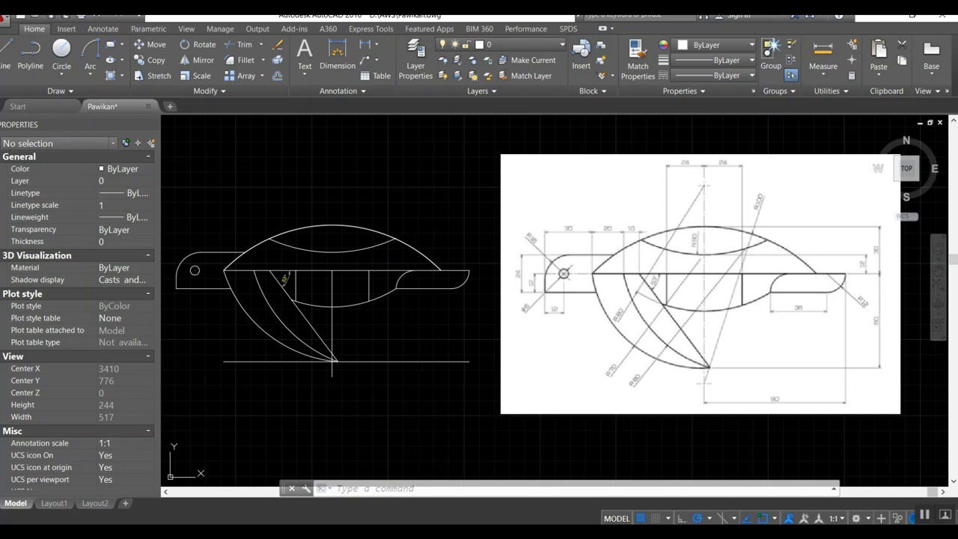
Step: Erase the long bottom baseline and the vertical guide line
type("e")
key("Return")
left_click(395, 357)
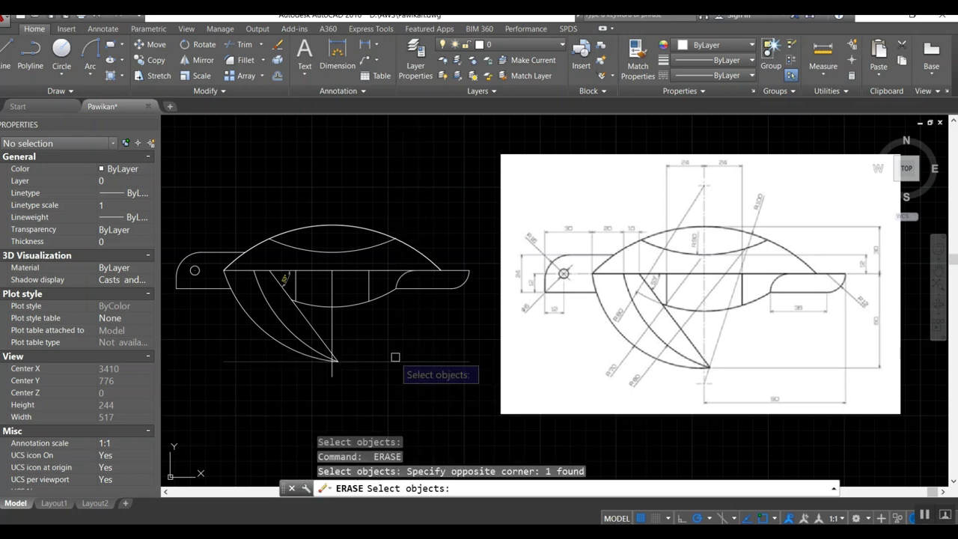
key("Return")
left_click(332, 337)
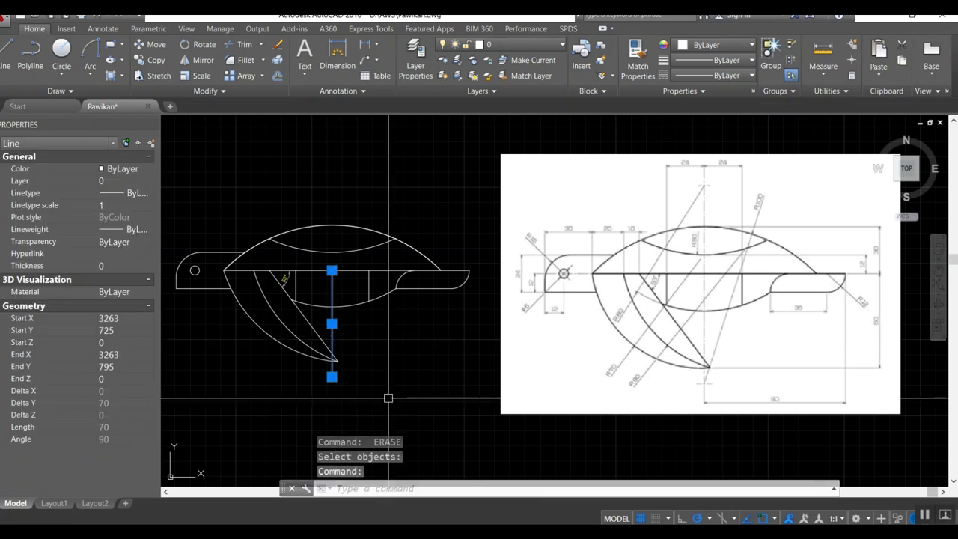
key("Escape")
type("e")
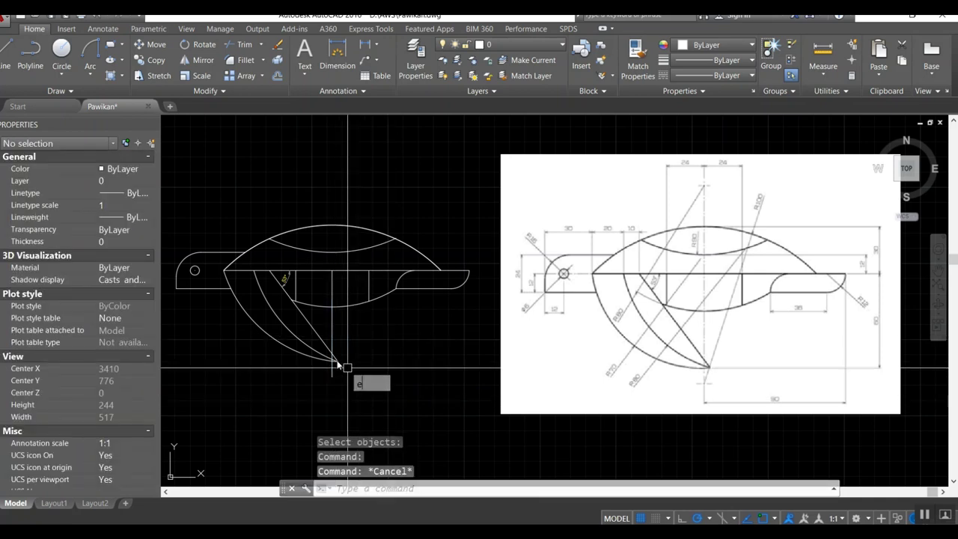
key("Return")
left_click(331, 330)
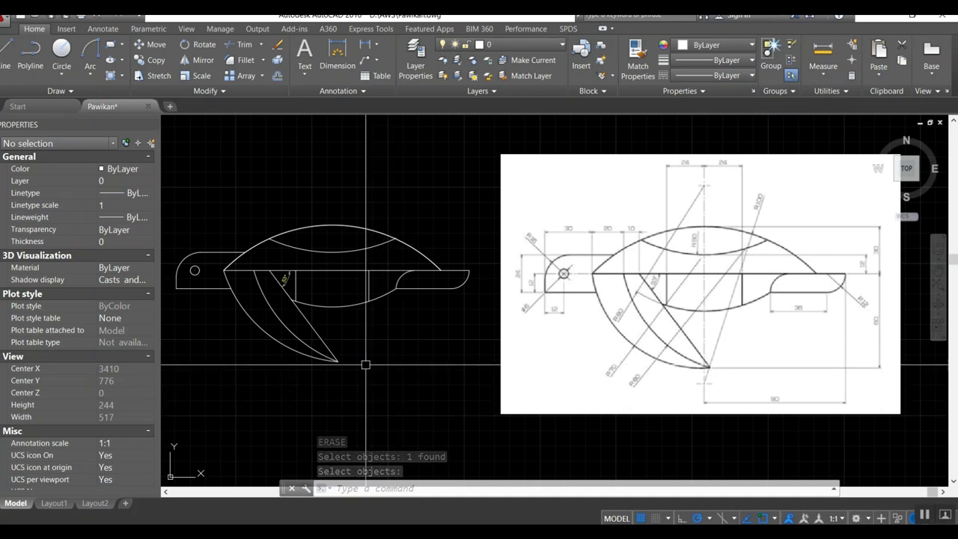
Step: Trim the small overhang at the shell tip and bring the whole outline into view
middle_click_drag(374, 368, 395, 389)
scroll(400, 347, "up", 5)
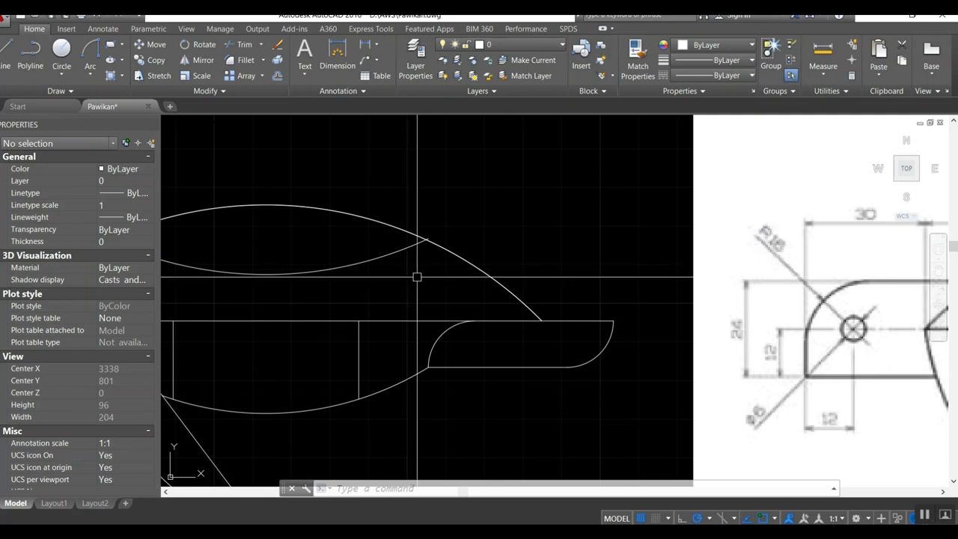
scroll(430, 208, "up", 3)
type("tr")
key("Return")
key("Return")
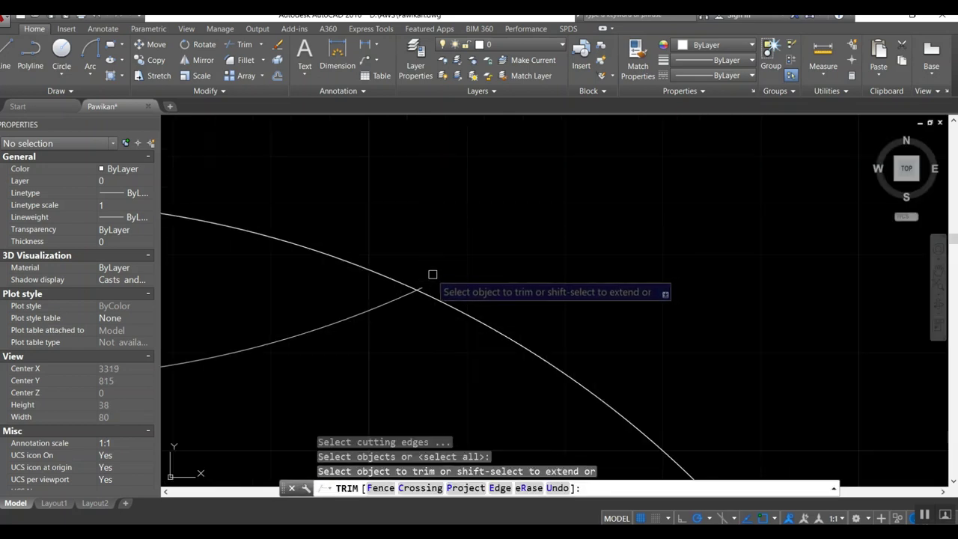
scroll(542, 287, "down", 4)
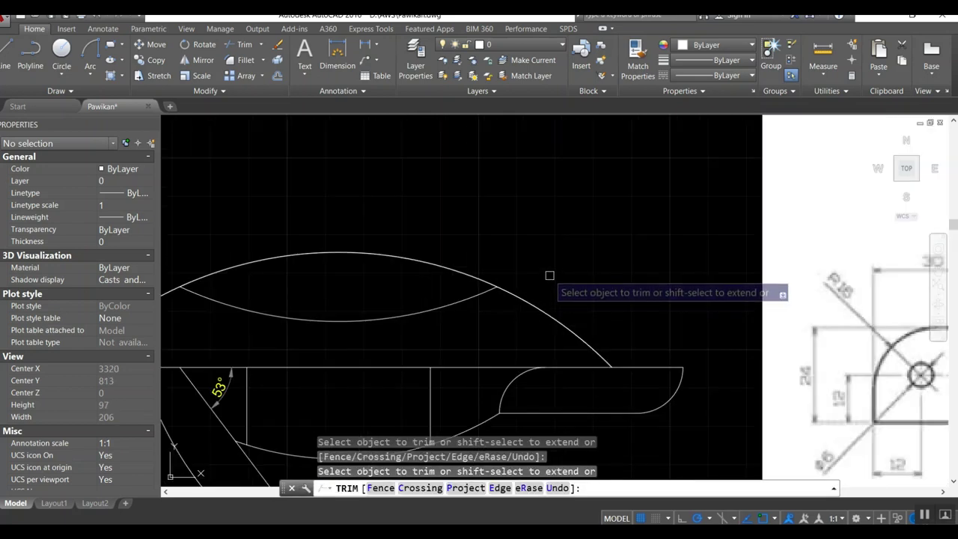
scroll(549, 276, "down", 3)
scroll(524, 284, "down", 2)
scroll(495, 296, "up", 2)
middle_click_drag(501, 298, 446, 298)
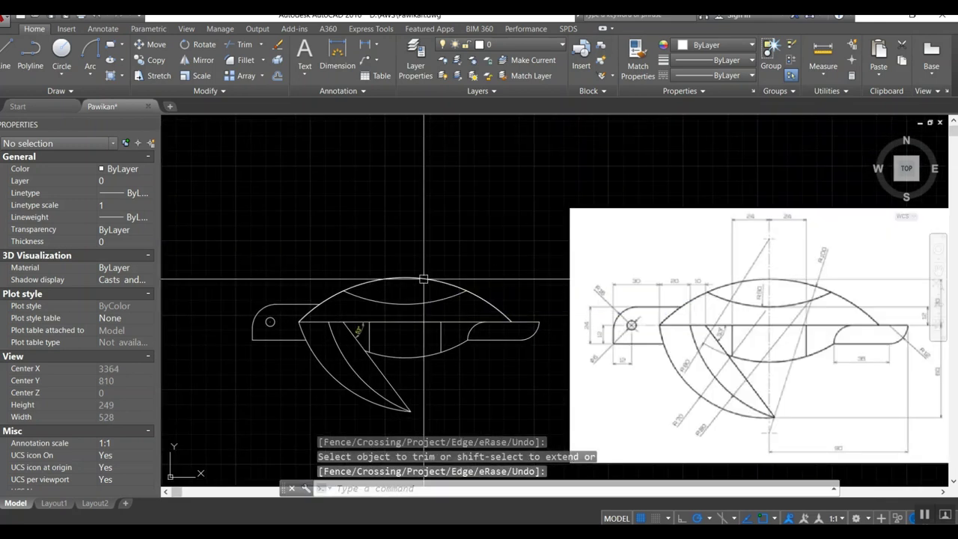
Step: Add two side-by-side 24 dimensions above the shell with DIMLINEAR and DIMCONTINUE
type("li")
key("Return")
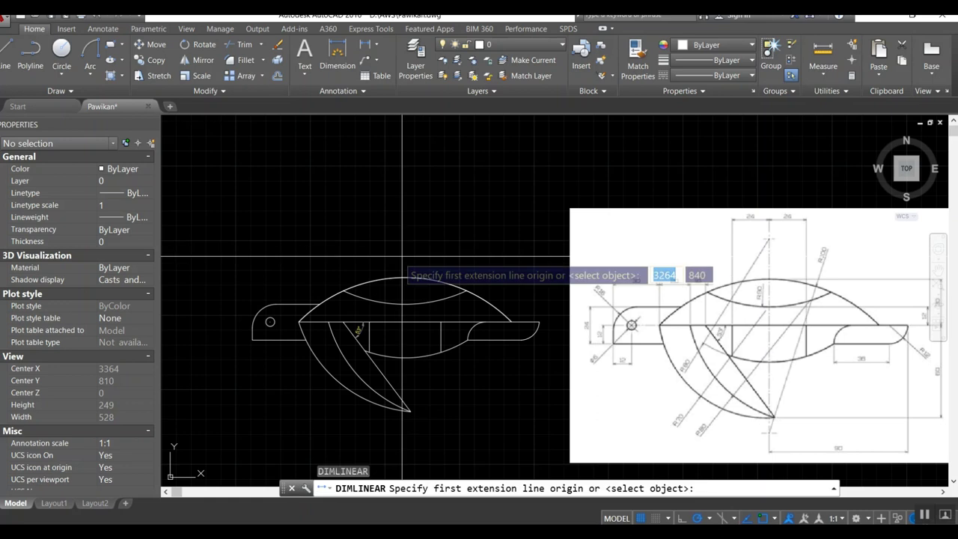
left_click(370, 322)
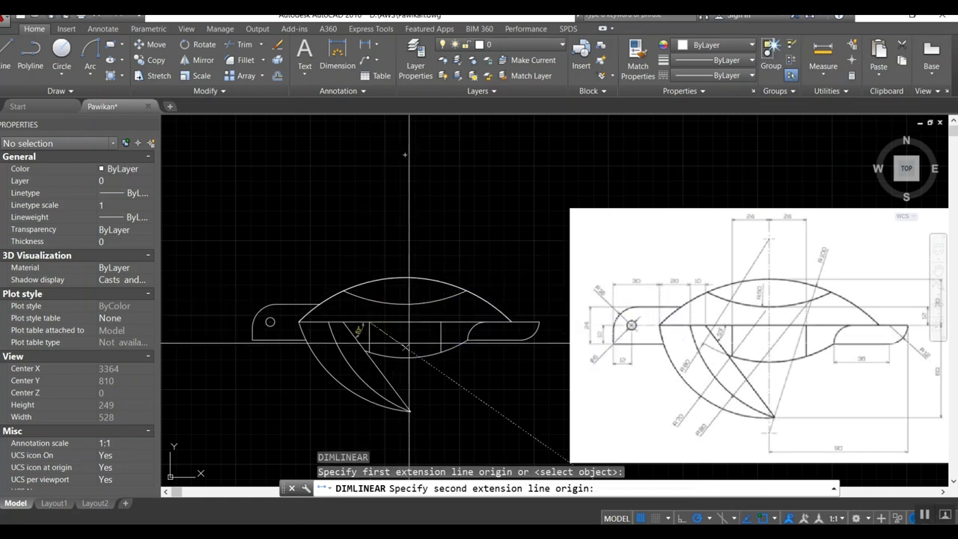
left_click(404, 322)
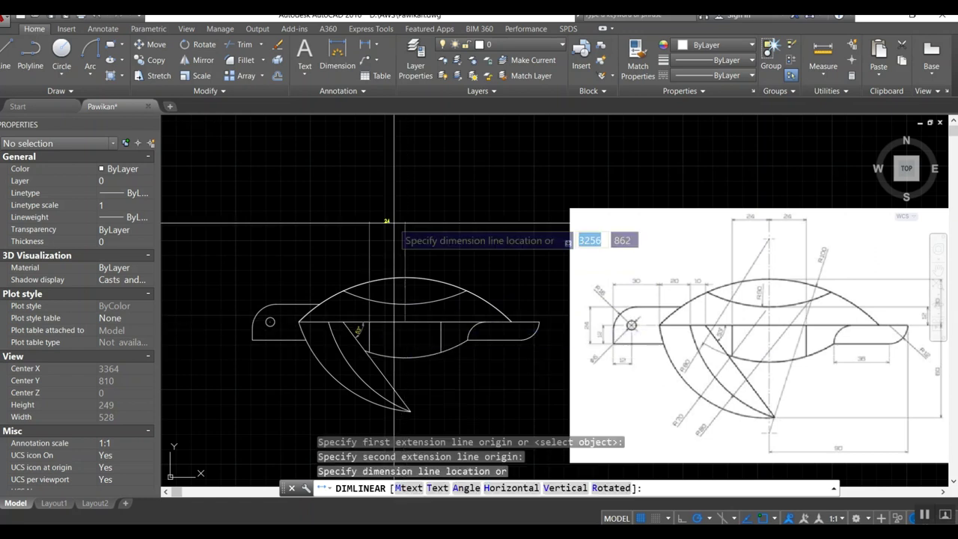
left_click(395, 223)
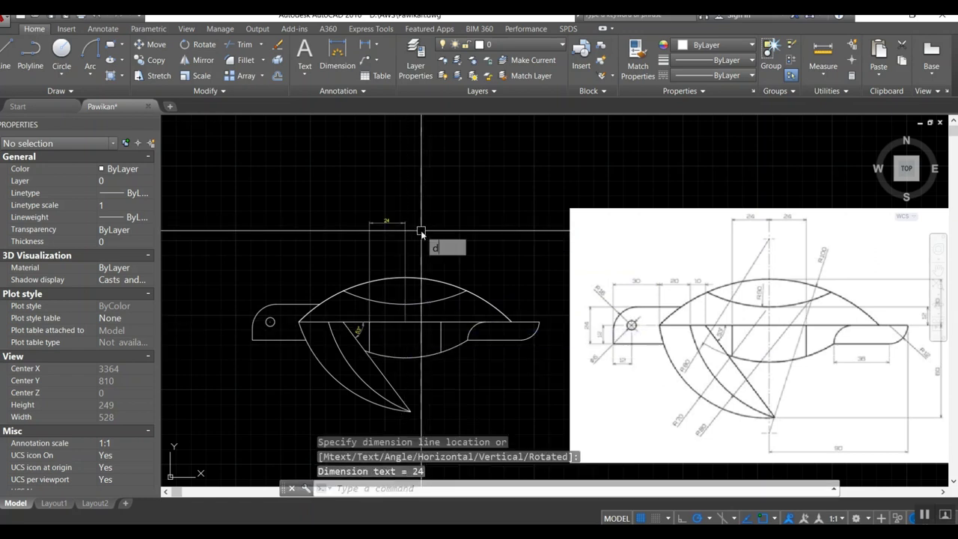
type("co")
key("Return")
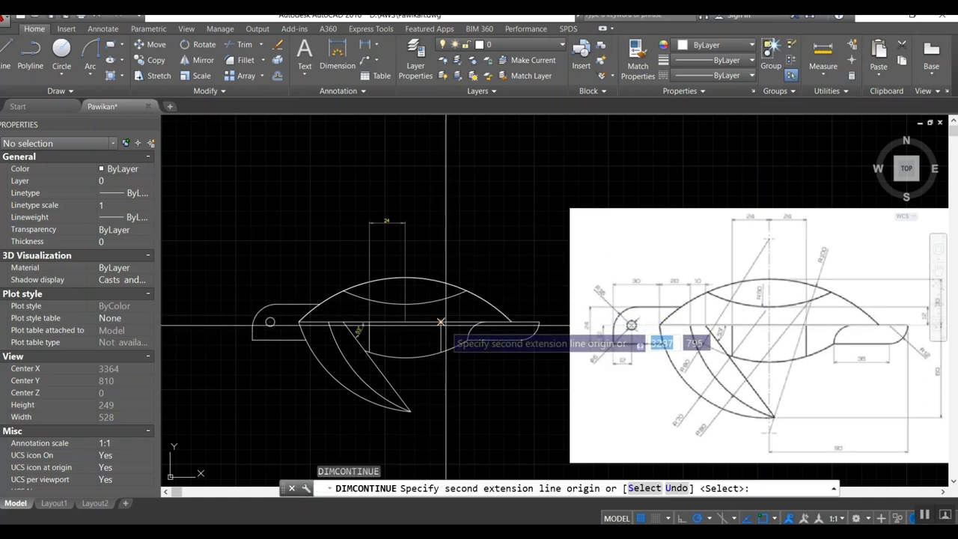
left_click(442, 323)
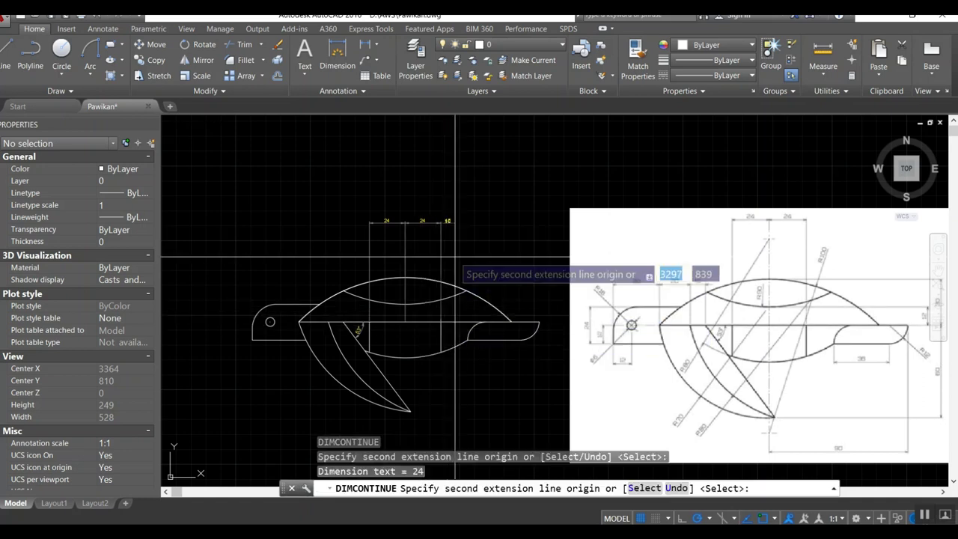
key("Return")
Step: Dimension the right handle length as 36, placed below the handle
key("Return")
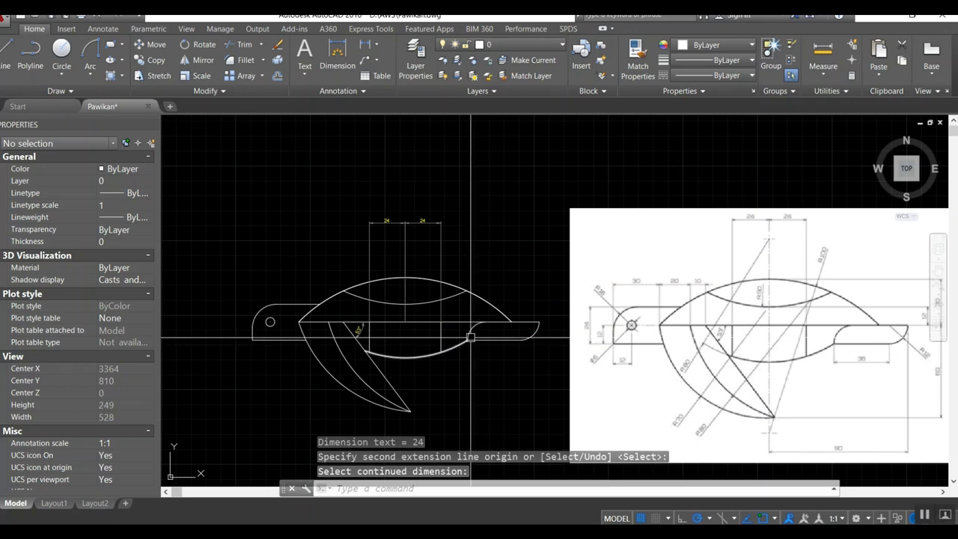
type("Dli")
key("Return")
left_click(470, 339)
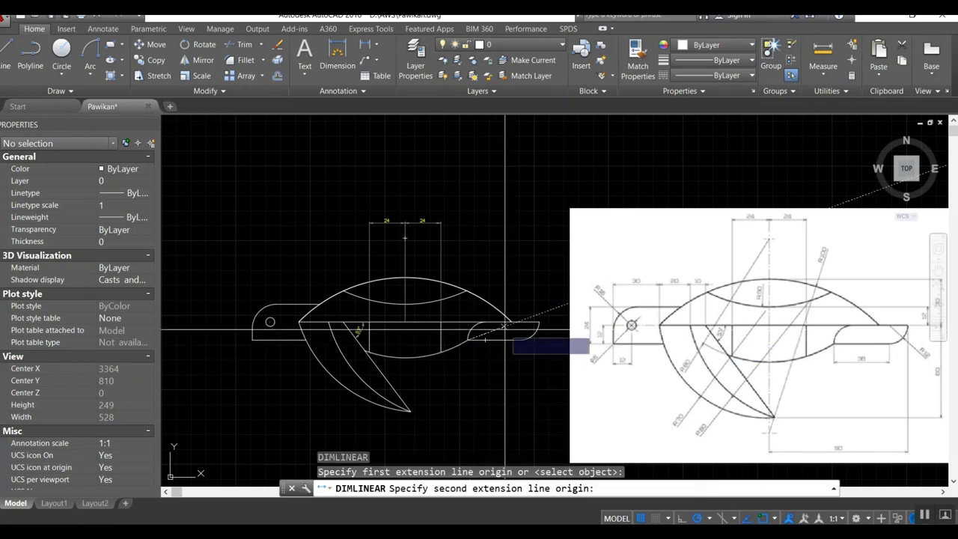
left_click(522, 340)
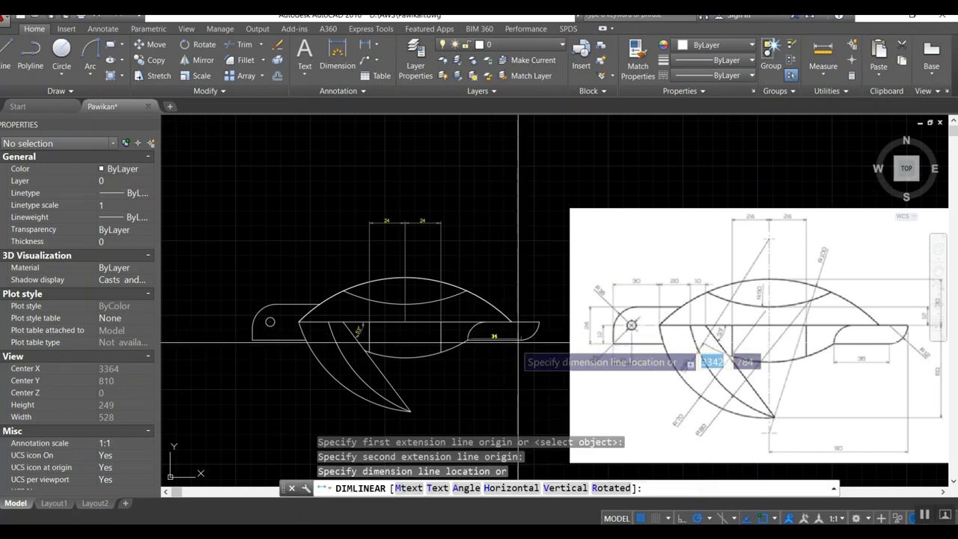
left_click(503, 356)
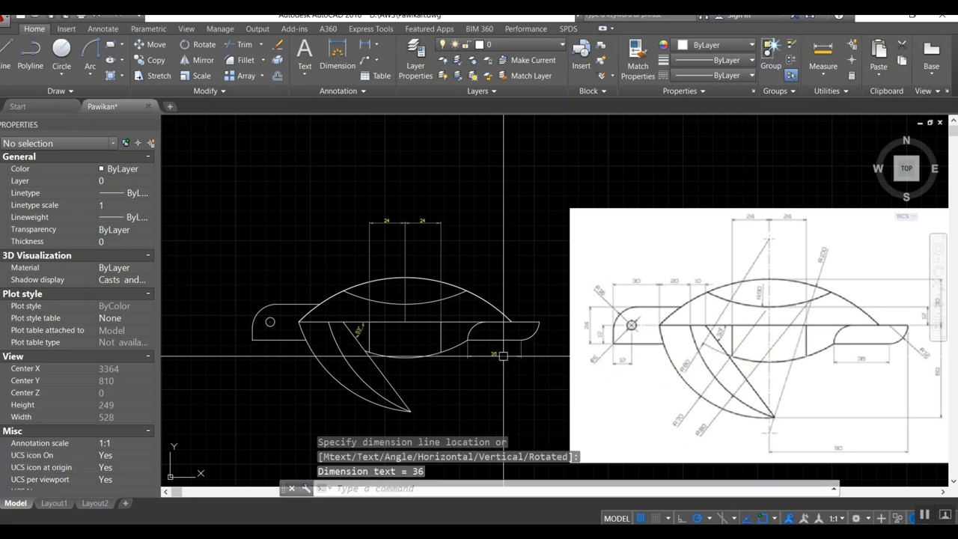
key("Return")
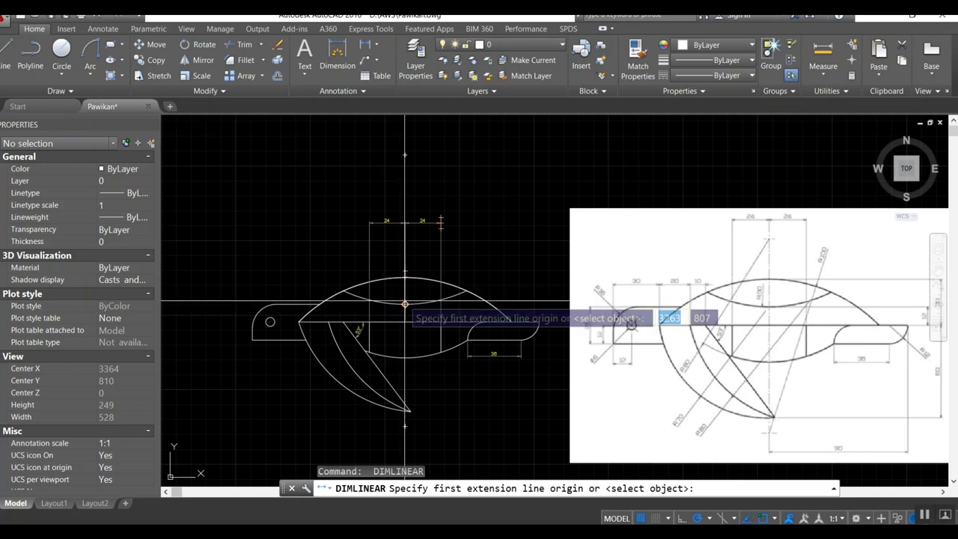
Step: Add a 90 linear dimension from the shell centre to the handle's right end
left_click(404, 304)
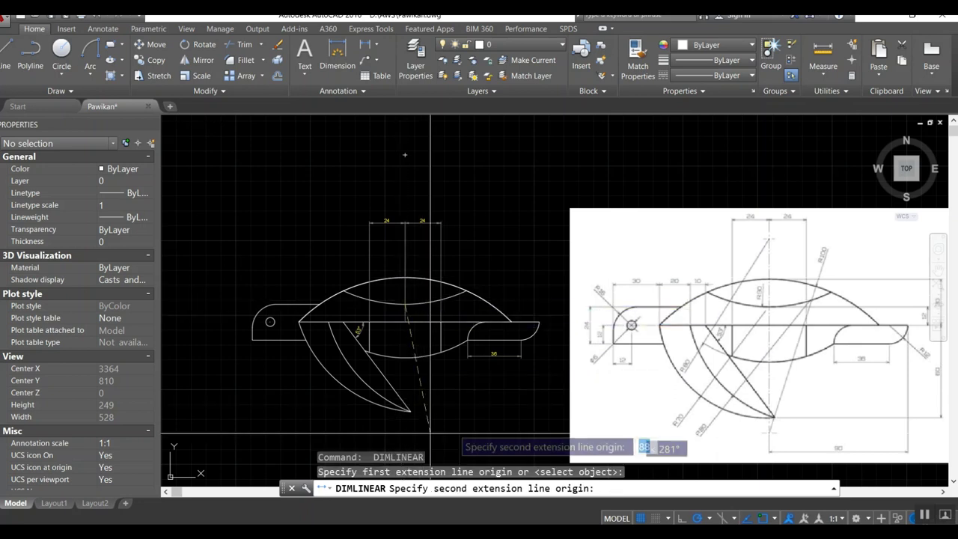
left_click(538, 323)
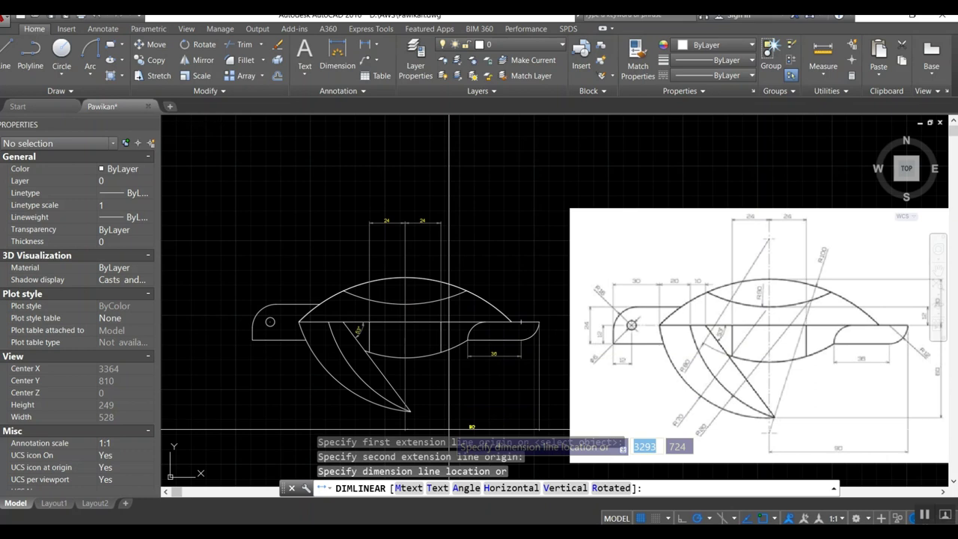
middle_click_drag(449, 431, 416, 352)
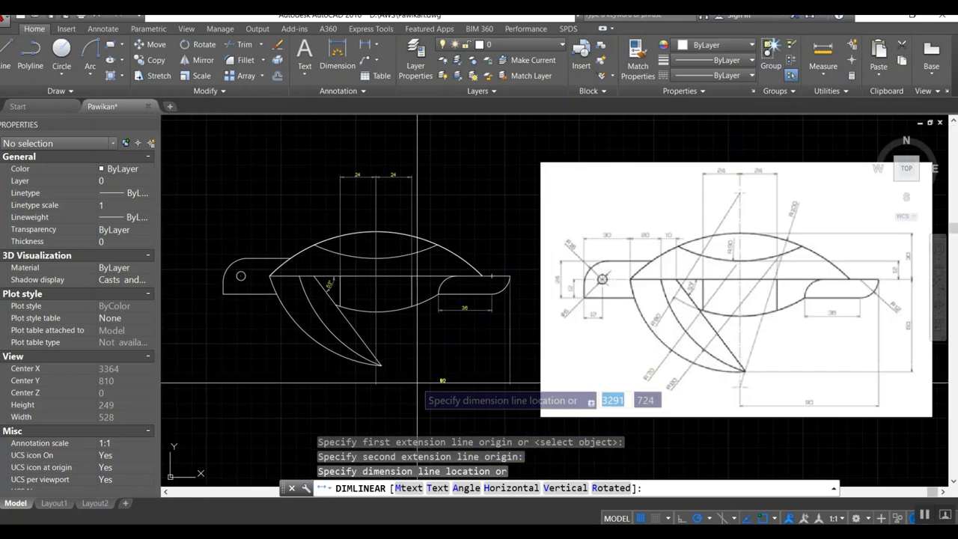
left_click(416, 388)
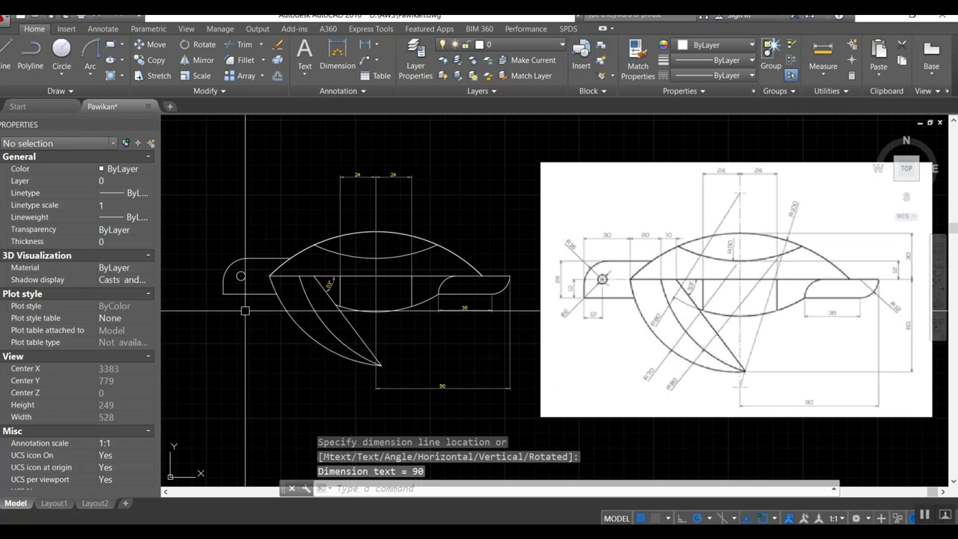
key("Return")
Step: Add vertical 12 and 23 dimensions at the Pawikan's left end
left_click(240, 277)
left_click(224, 293)
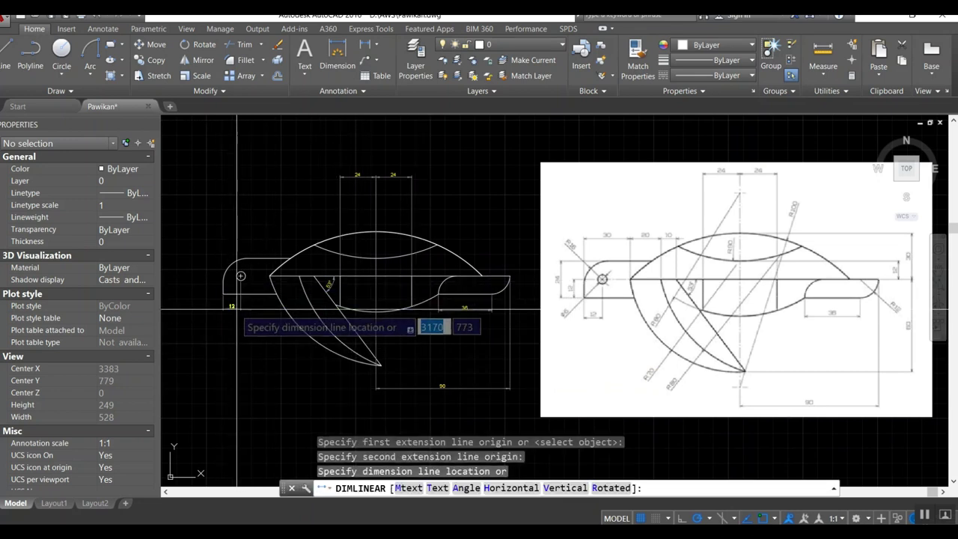
left_click(237, 309)
key("Return")
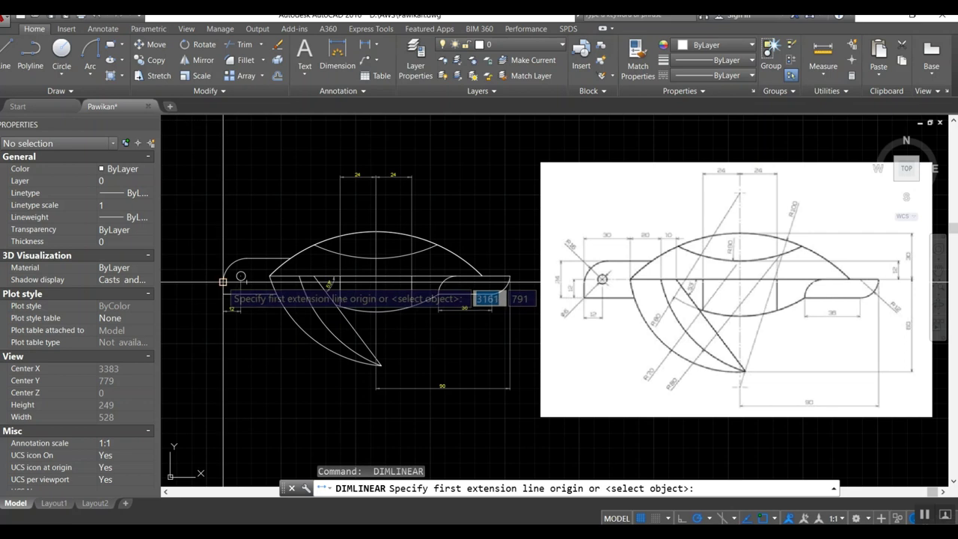
left_click(238, 276)
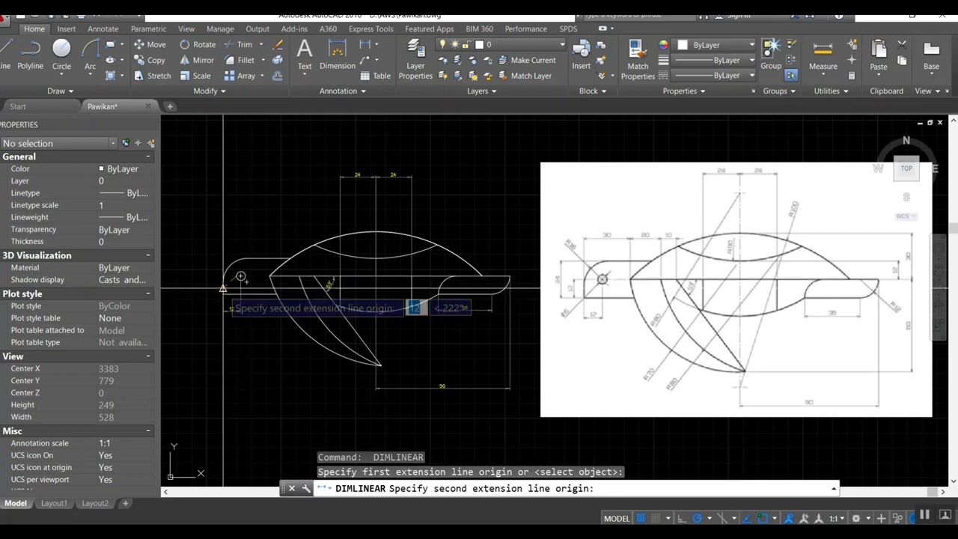
left_click(223, 293)
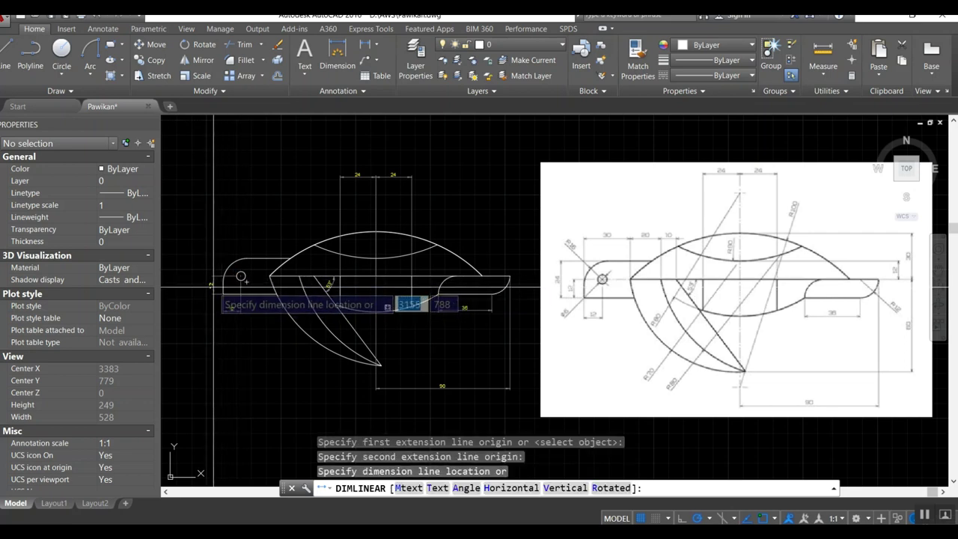
left_click(212, 286)
key("Return")
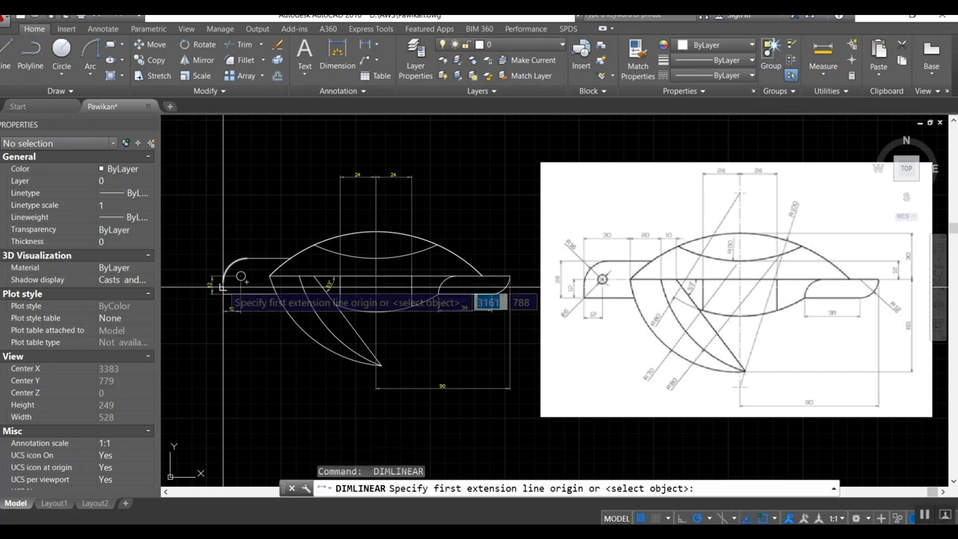
left_click(223, 292)
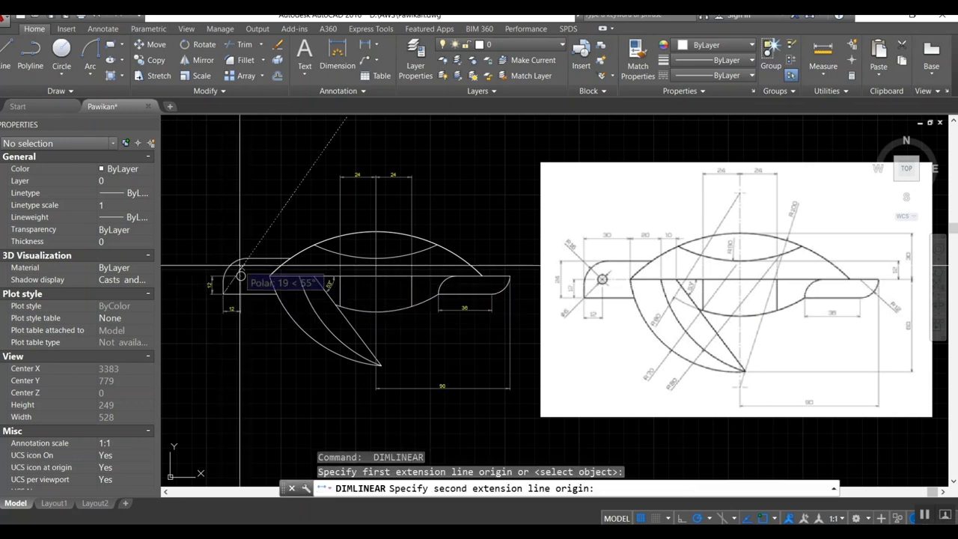
left_click(210, 277)
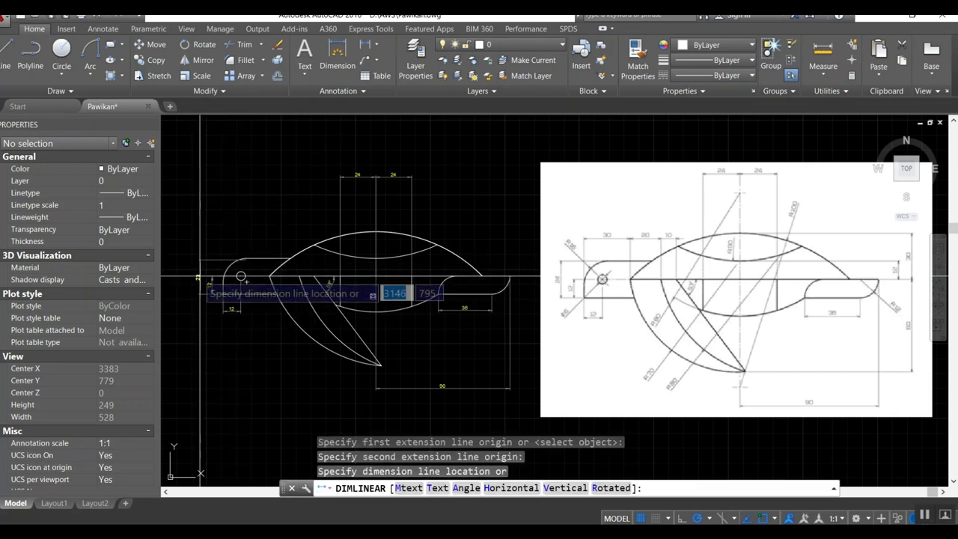
left_click(199, 278)
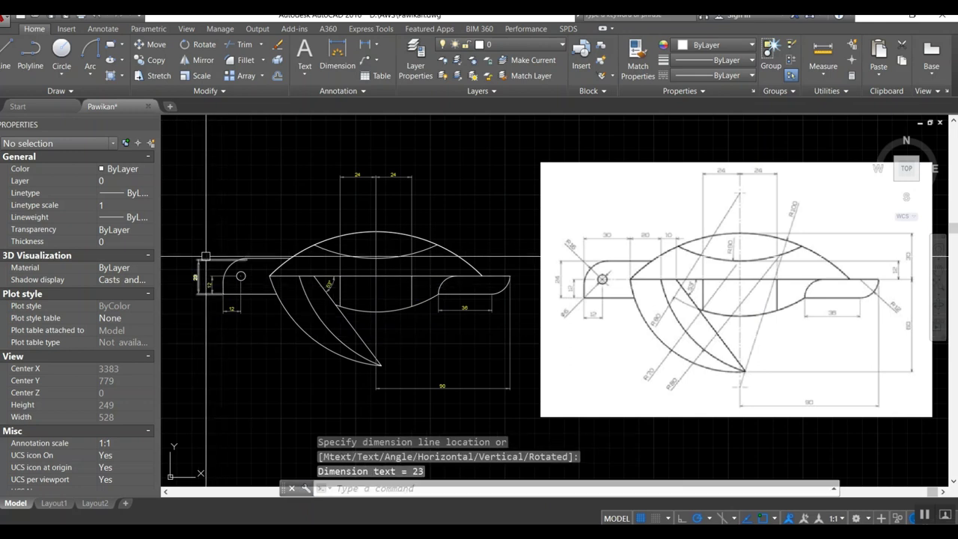
Step: Add a 30 dimension above the left part and continue it with a 20 dimension
key("space")
left_click(224, 276)
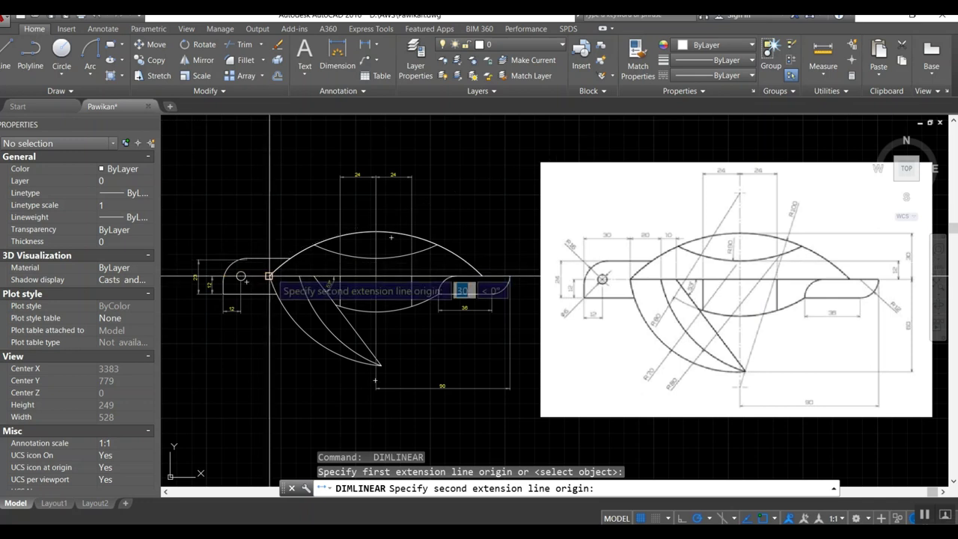
left_click(270, 276)
left_click(263, 237)
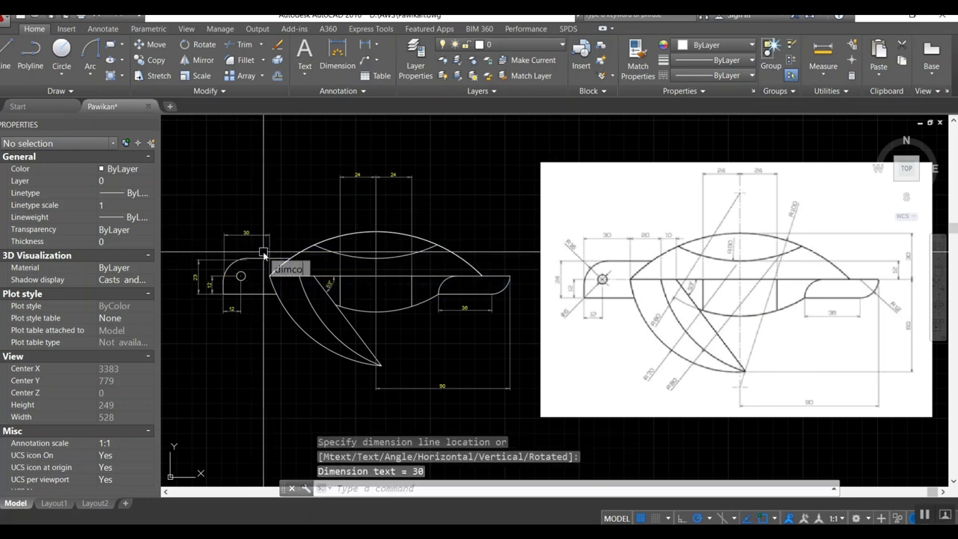
key("Return")
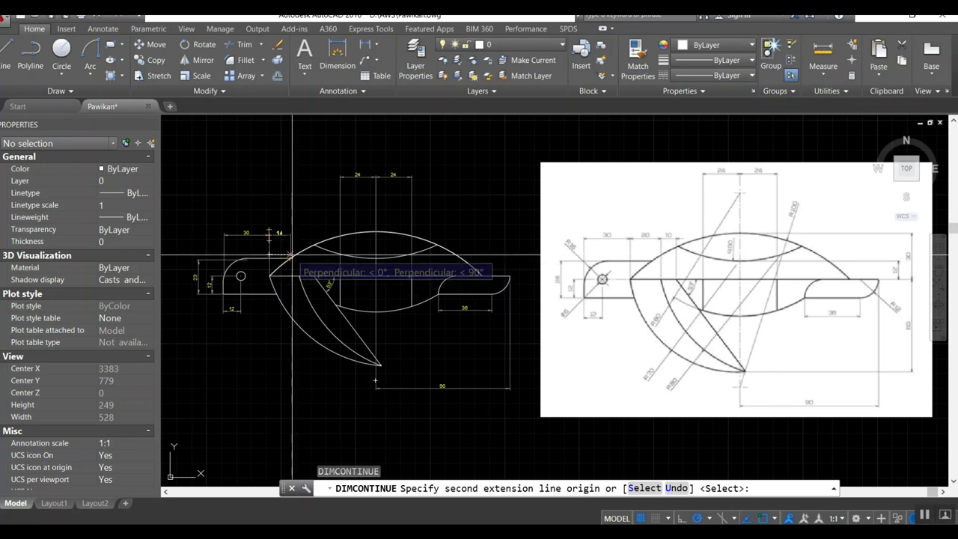
left_click(298, 277)
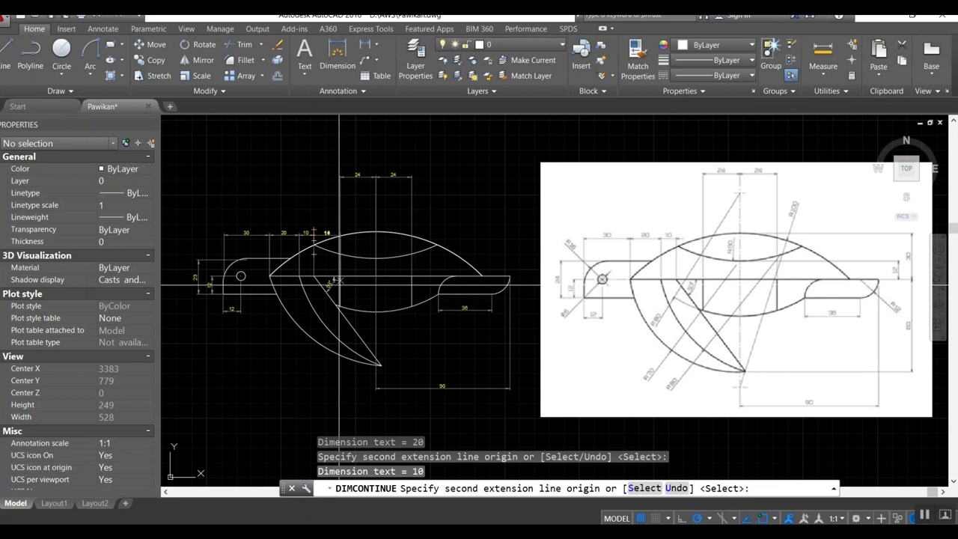
key("Return")
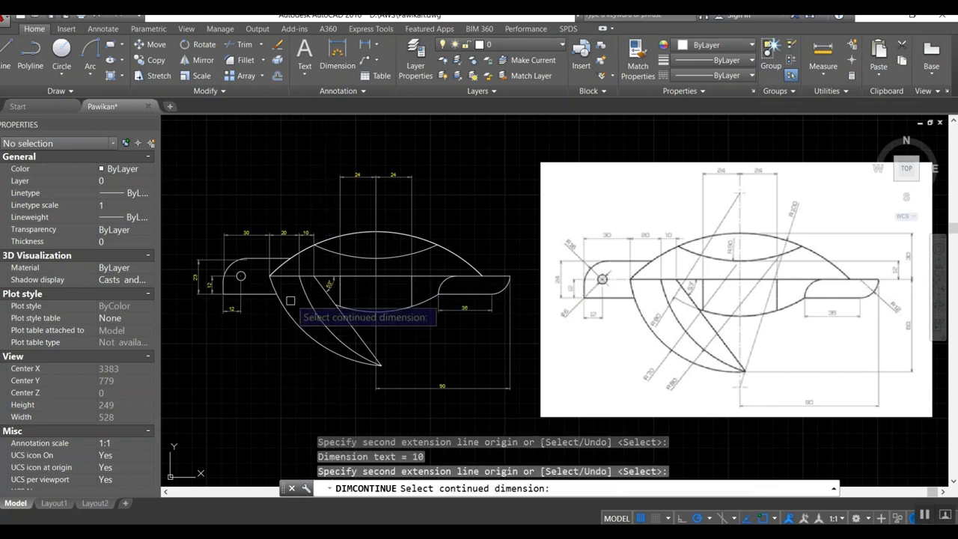
middle_click_drag(368, 293, 300, 304)
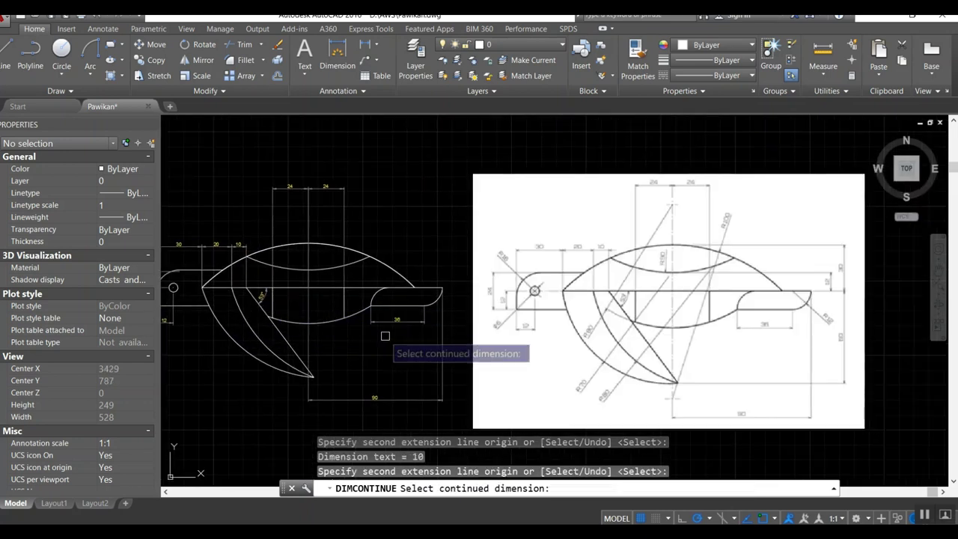
key("Return")
type("dli")
key("Return")
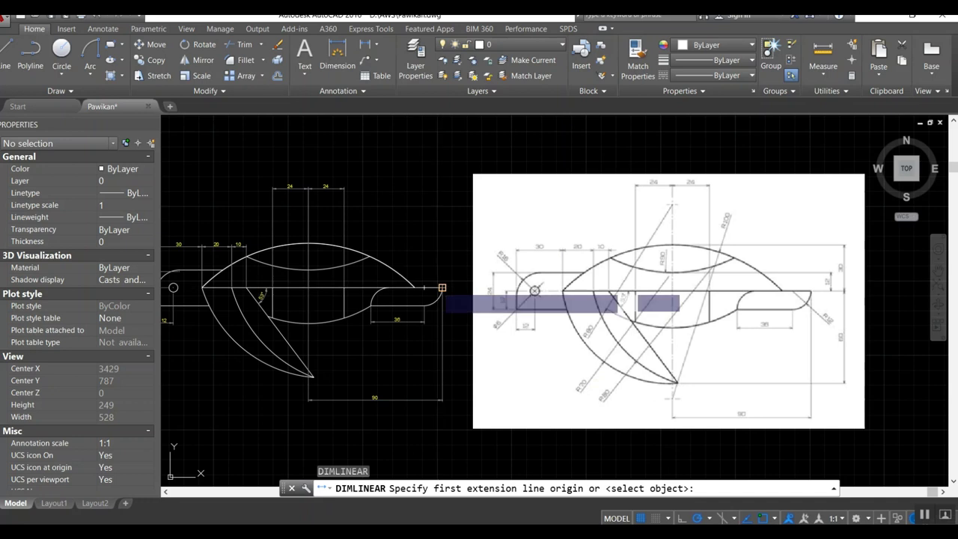
Step: Add the vertical 12 dimension at the right end
left_click(441, 287)
left_click(310, 287)
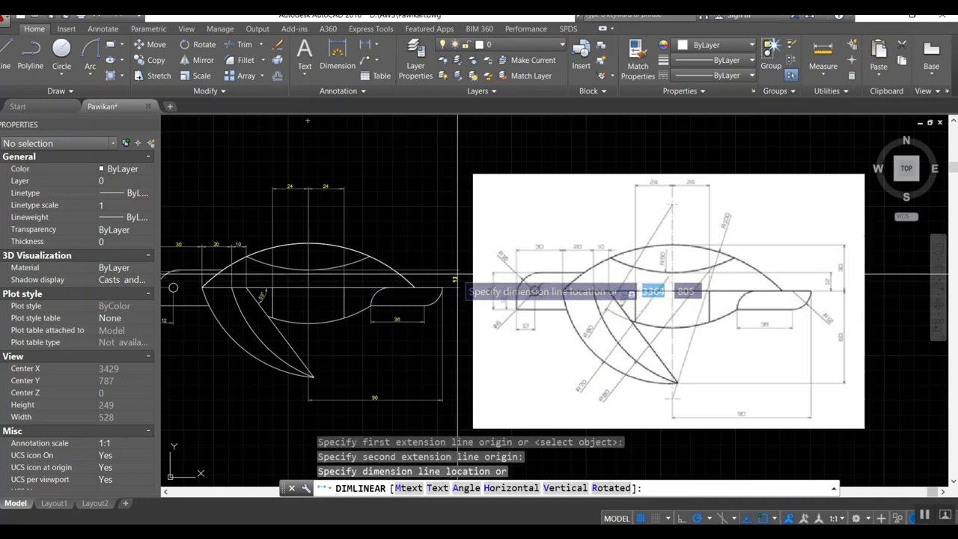
left_click(455, 277)
Step: Move the reference image further to the right
type("m")
key("Return")
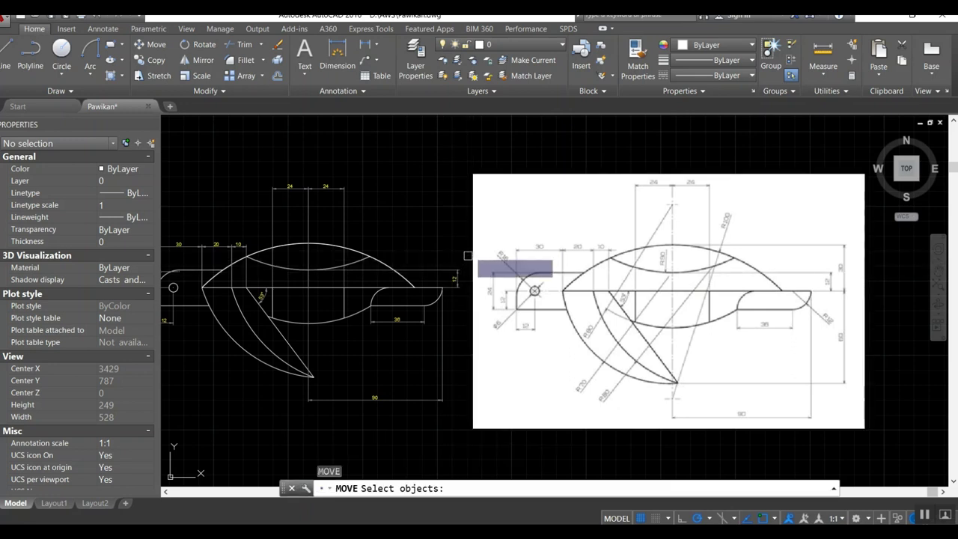
left_click(476, 265)
key("Return")
left_click(401, 222)
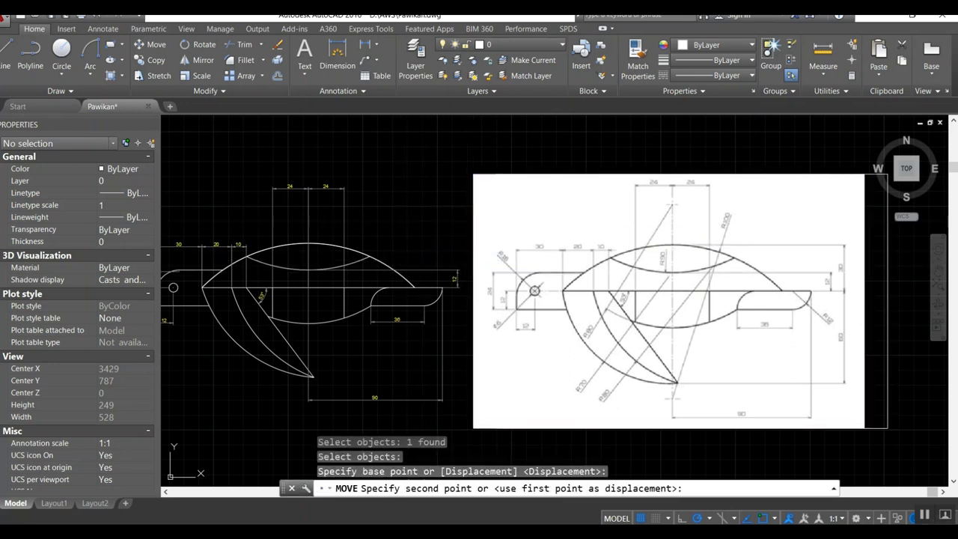
left_click(448, 238)
Step: Add a vertical 30 body-height dimension on the right and continue it with 90
key("Return")
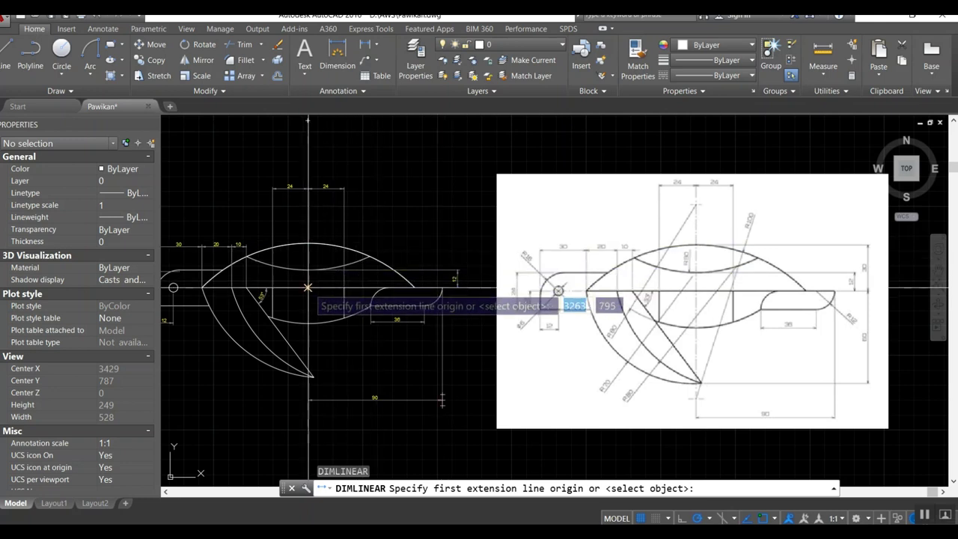
left_click(307, 237)
left_click(312, 378)
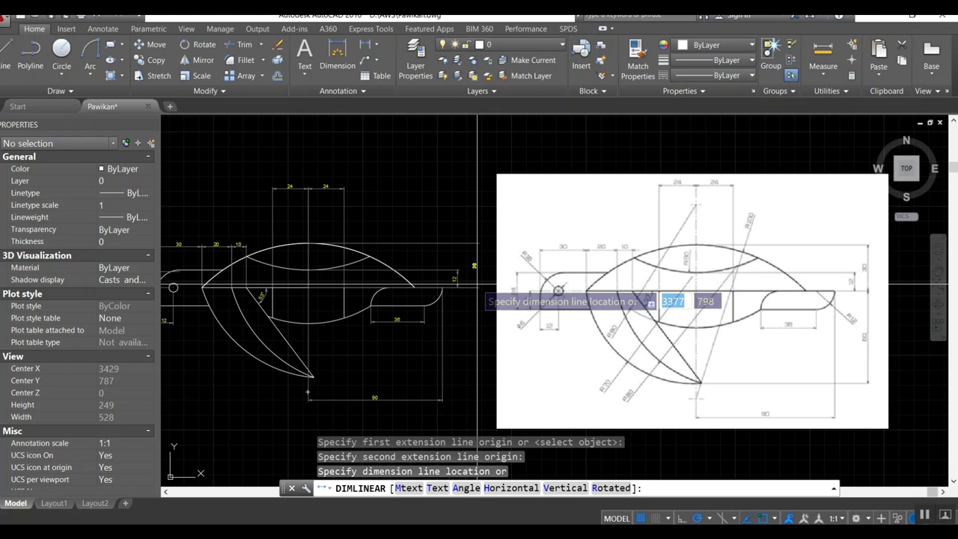
left_click(477, 287)
type("imco")
key("Return")
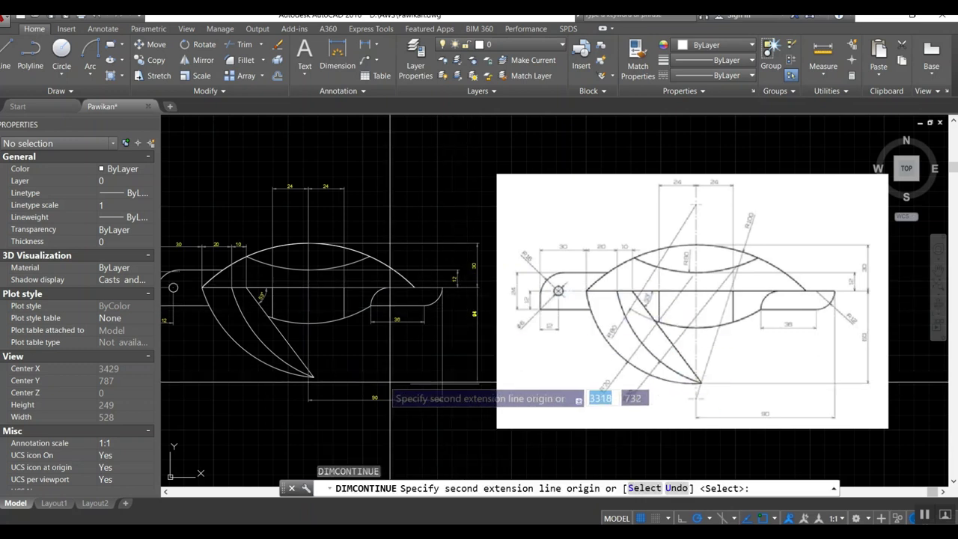
left_click(314, 377)
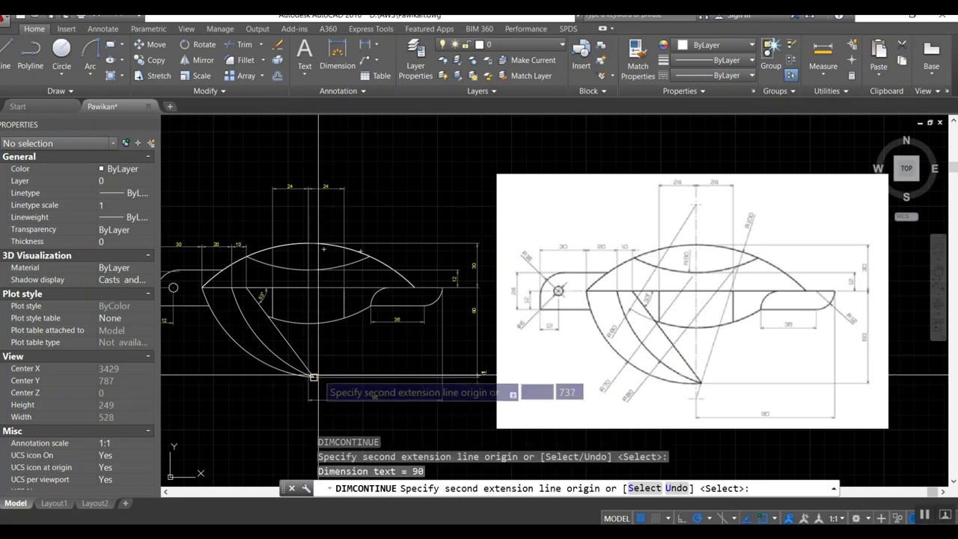
key("Return")
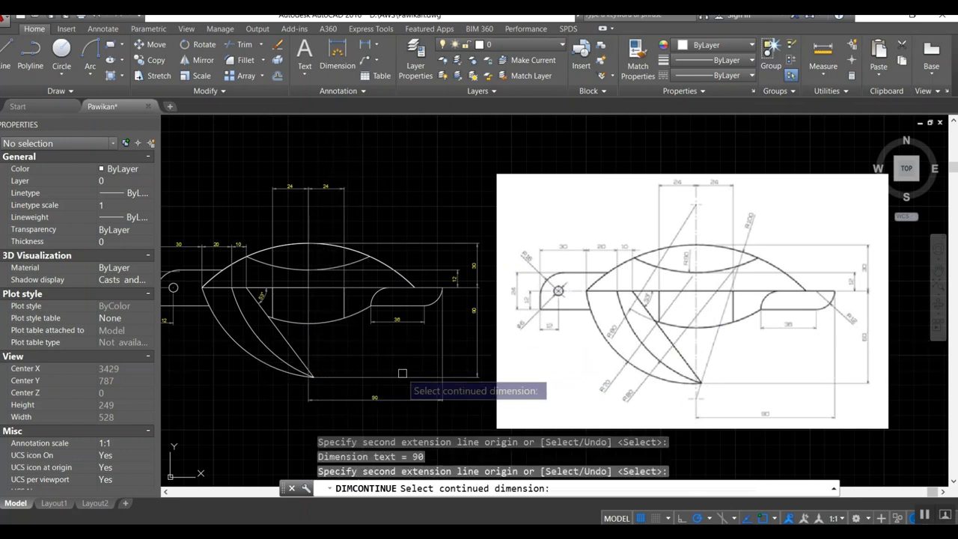
key("Return")
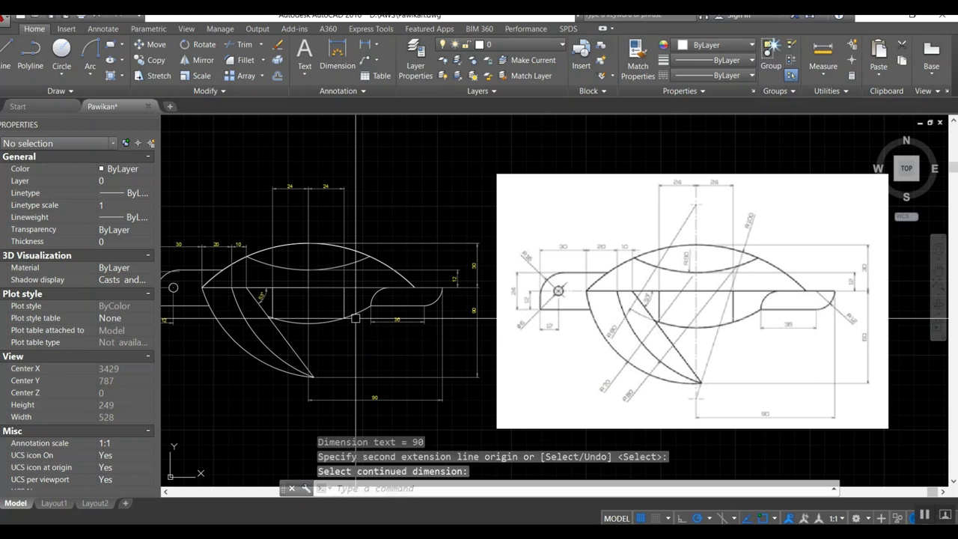
middle_click_drag(371, 337, 394, 345)
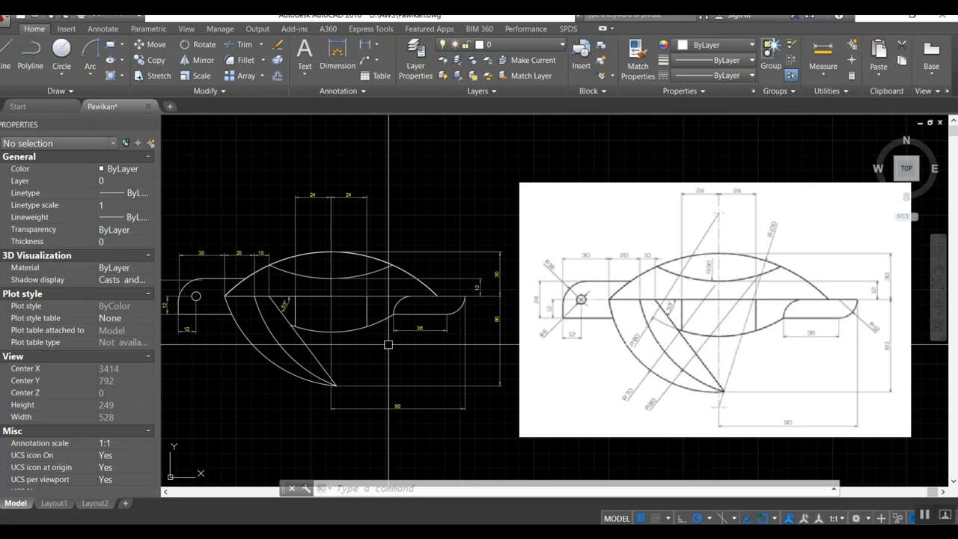
Step: Add radius dimensions R80, R86 and R90 to the three flipper arcs
type("dra")
key("Return")
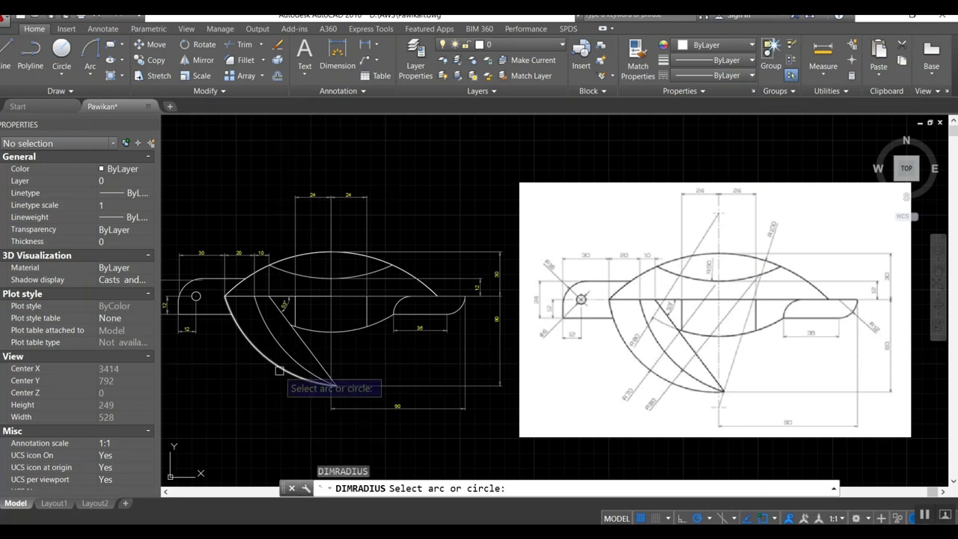
left_click(293, 336)
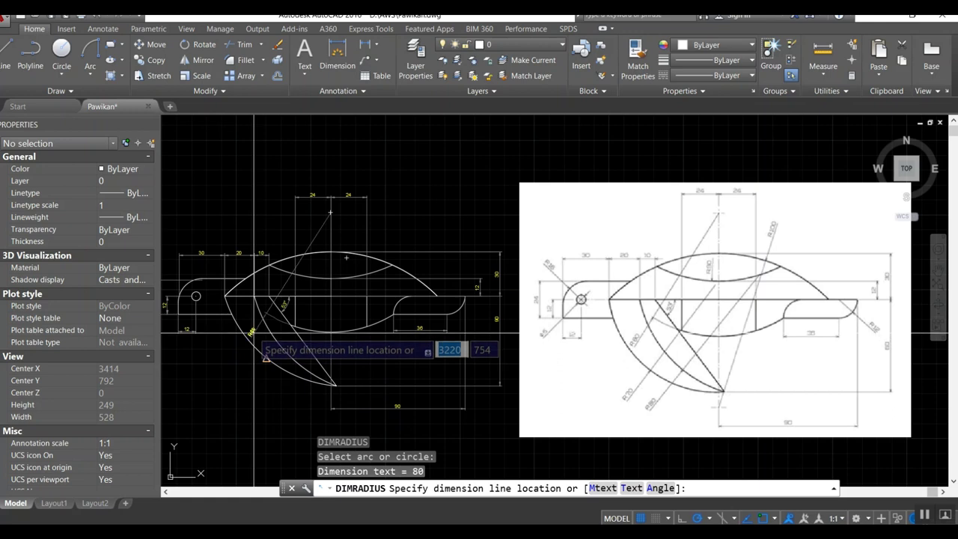
scroll(254, 330, "up", 2)
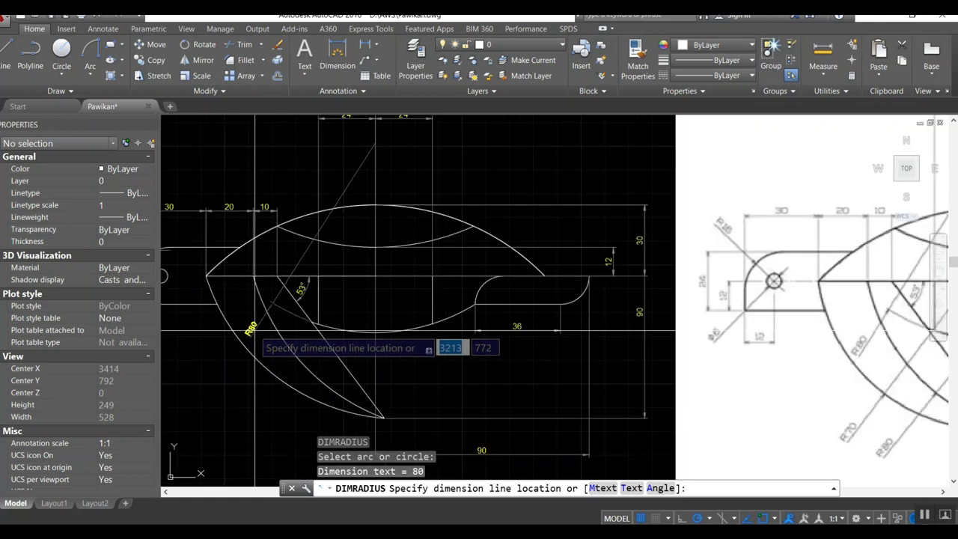
left_click(255, 331)
scroll(222, 342, "down", 2)
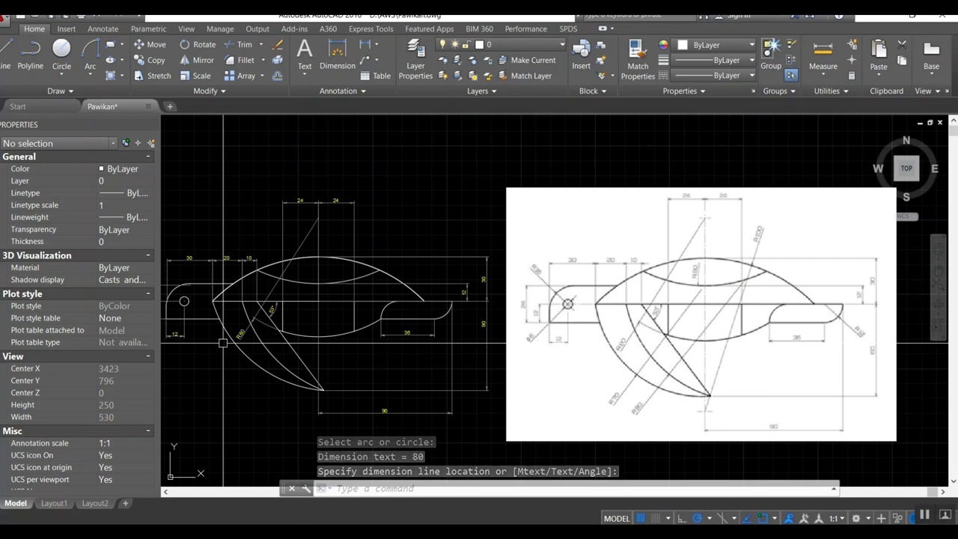
key("Return")
left_click(246, 357)
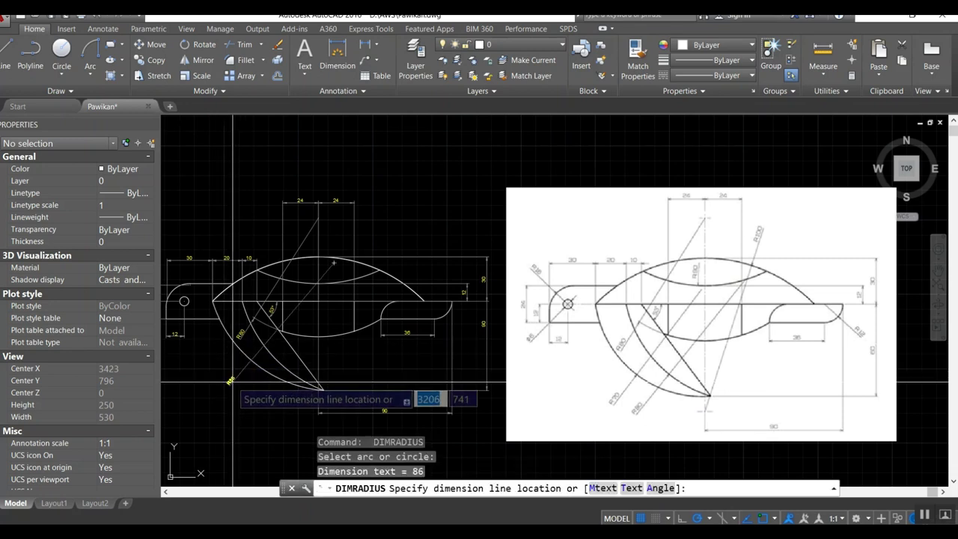
left_click(232, 381)
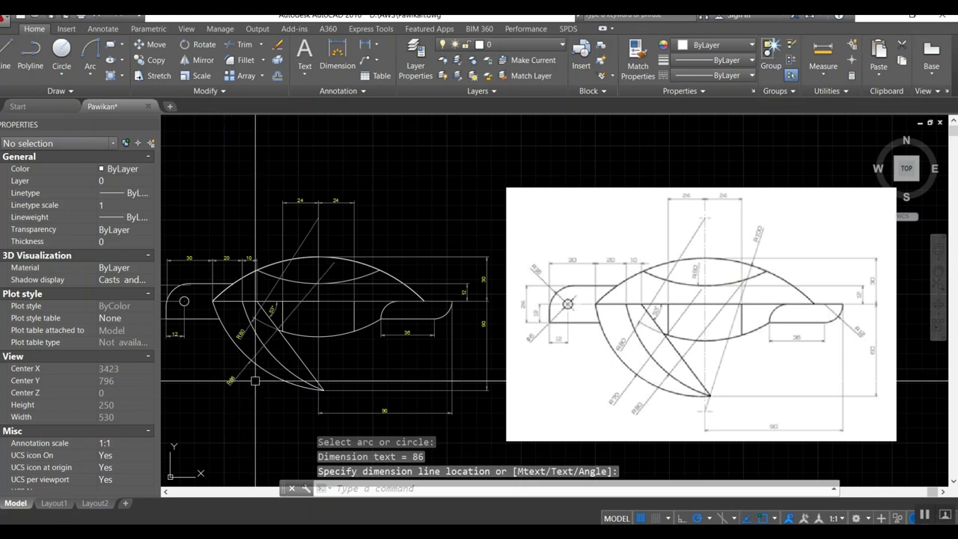
key("Return")
left_click(296, 381)
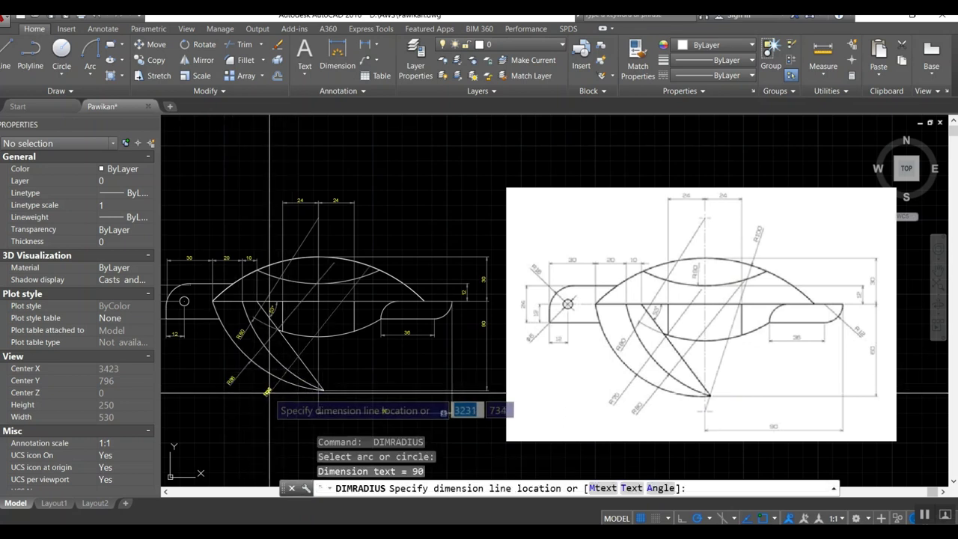
left_click(270, 392)
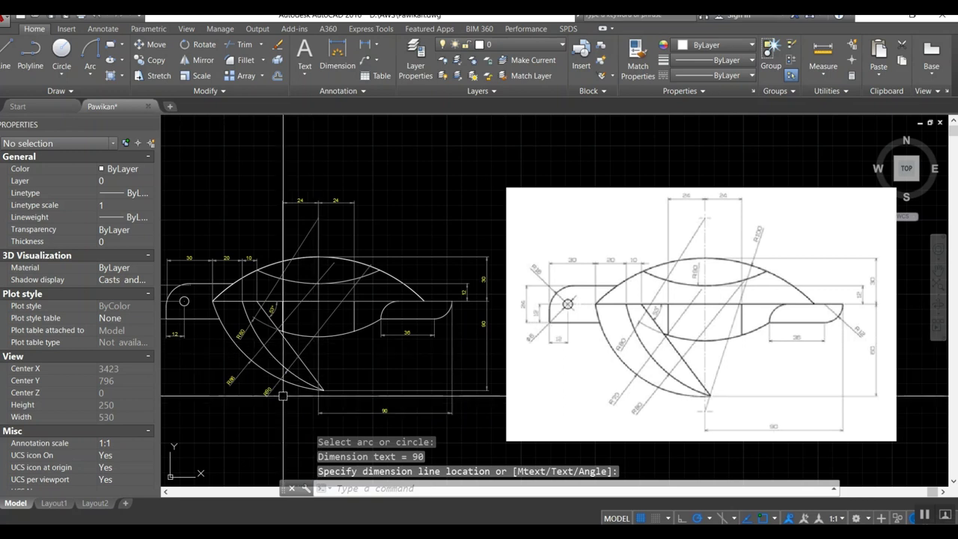
Step: Dimension the outer upper arc as R100 and the right-end hook arc as R12
key("Escape")
key("Return")
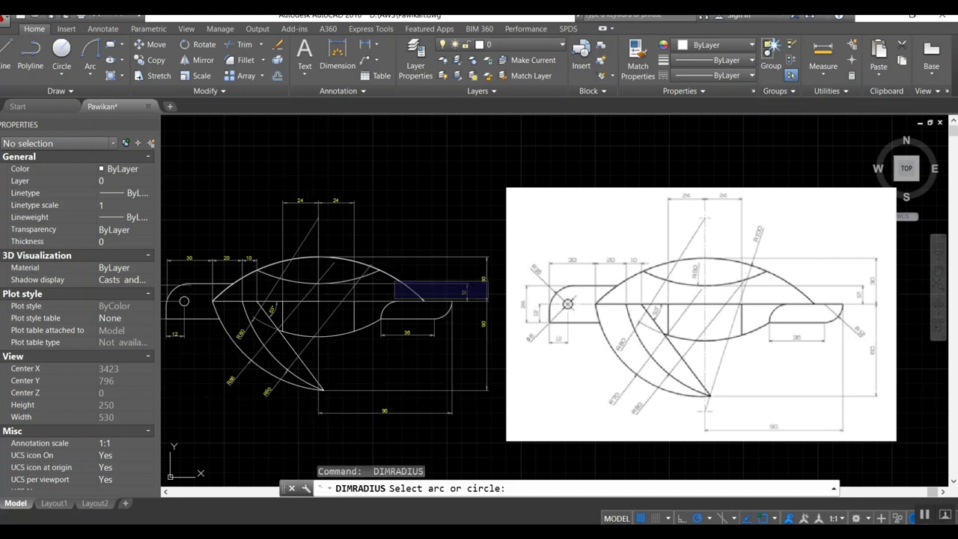
left_click(404, 289)
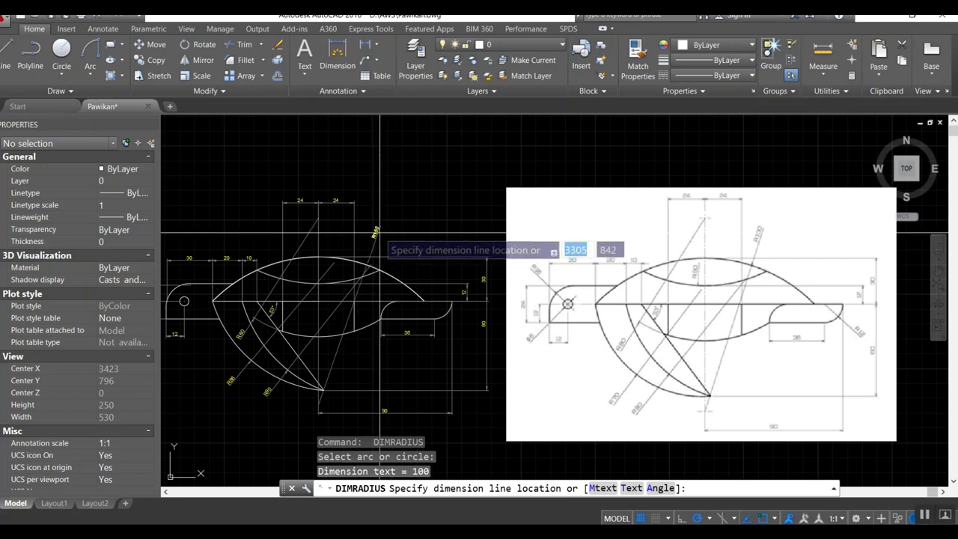
left_click(385, 235)
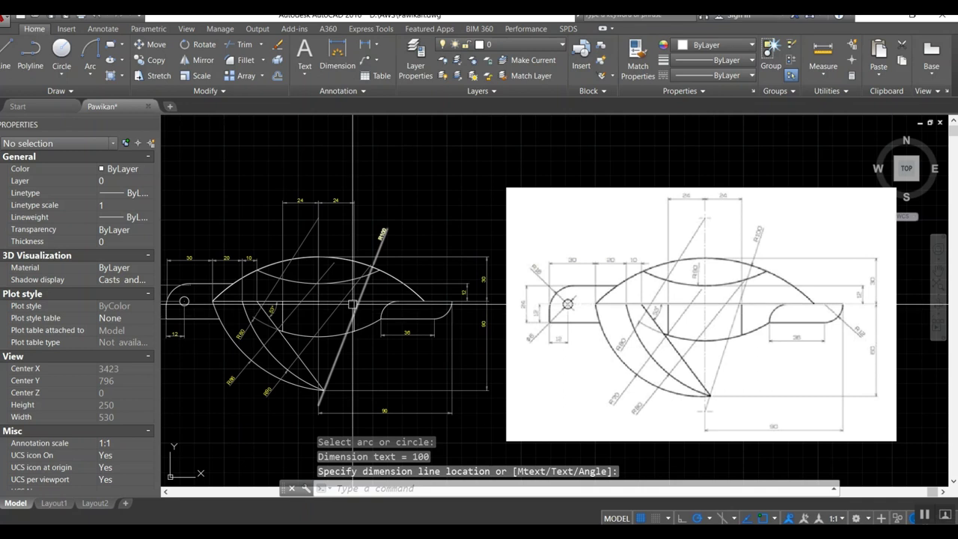
key("Return")
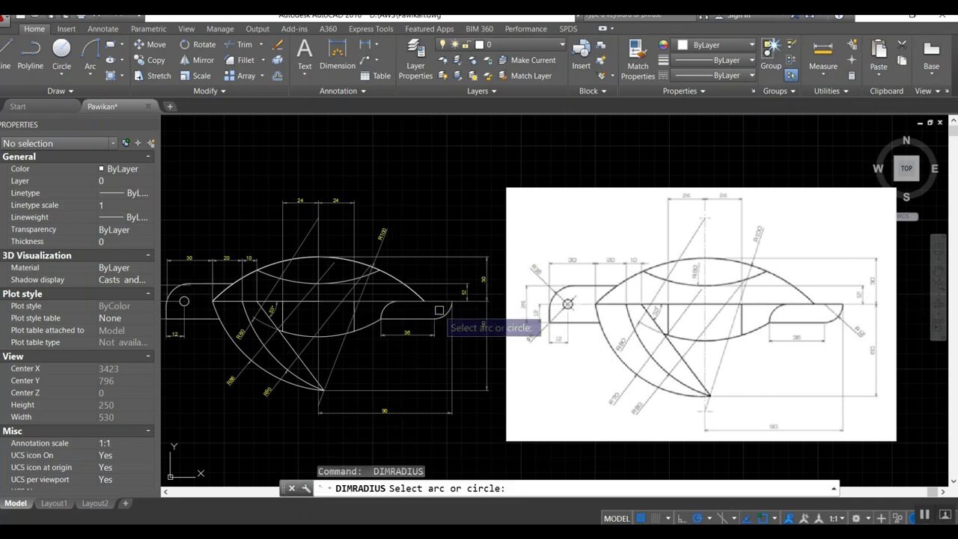
left_click(445, 310)
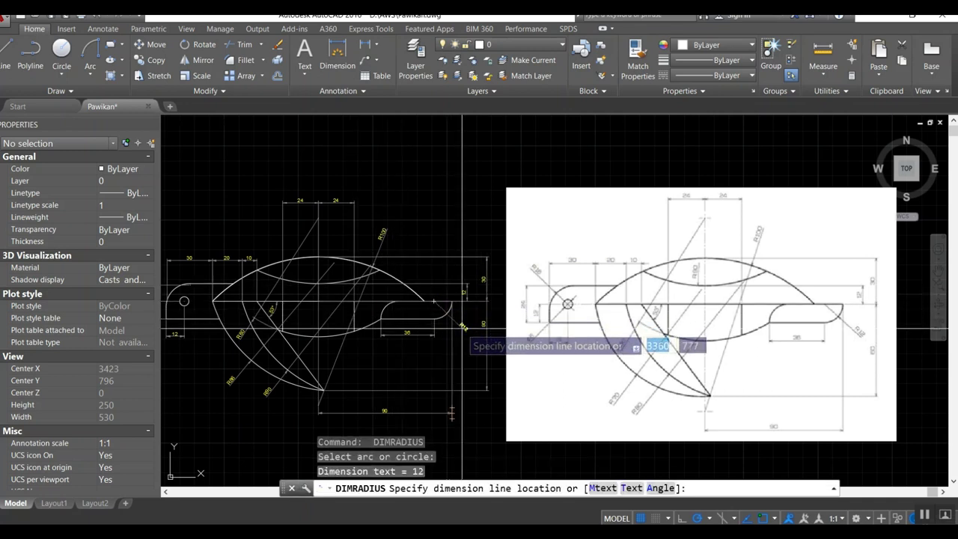
left_click(462, 327)
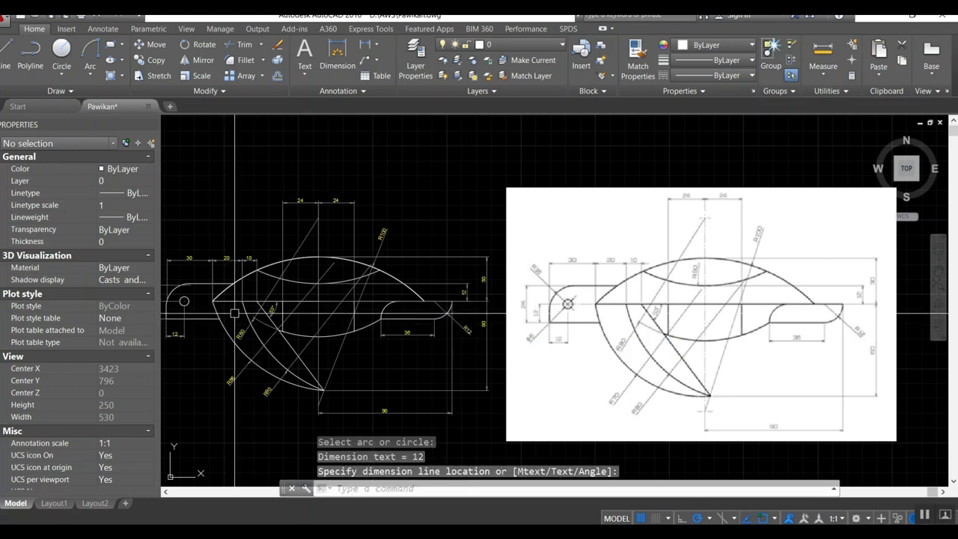
Step: Place the second R100 radius dimension on the inner upper arc of the body
middle_click_drag(235, 313, 246, 317)
key("Return")
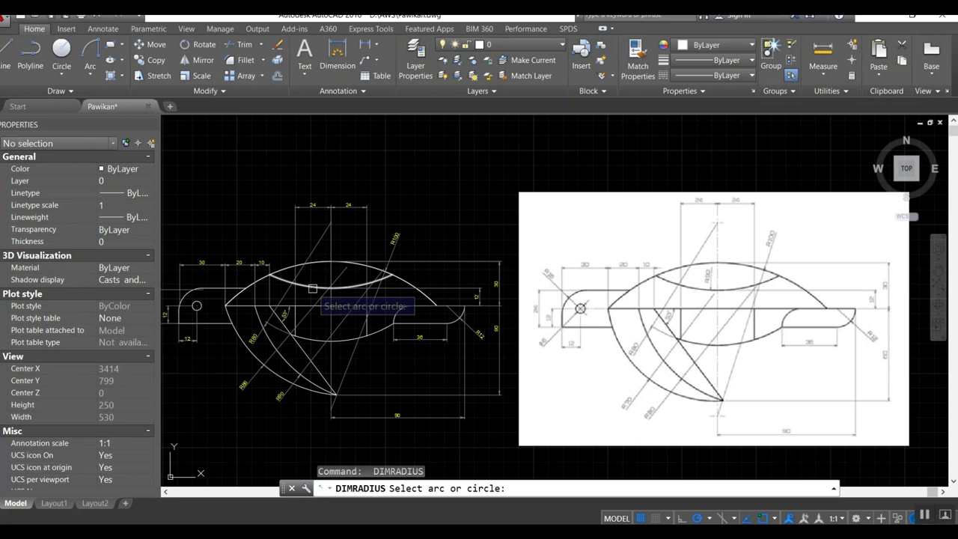
left_click(313, 288)
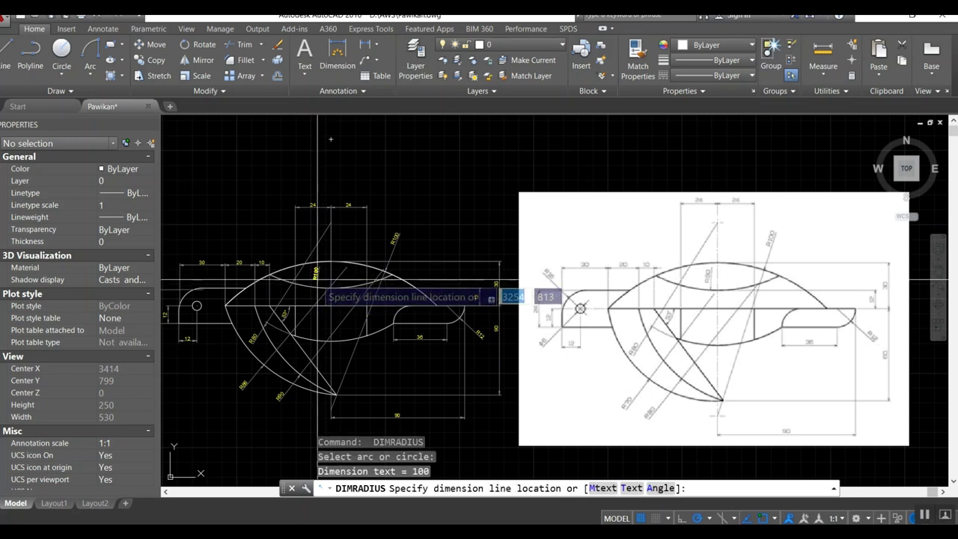
scroll(317, 281, "up", 2)
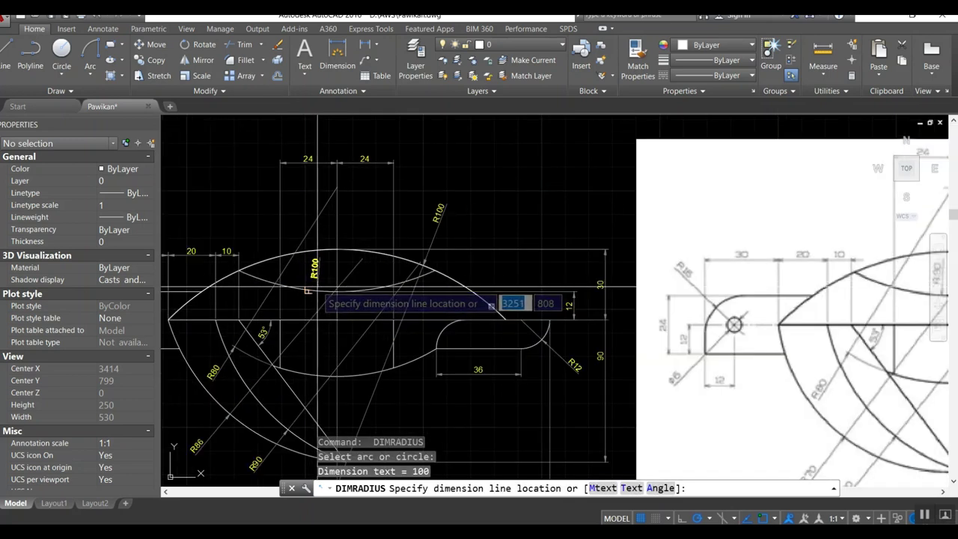
scroll(317, 282, "down", 2)
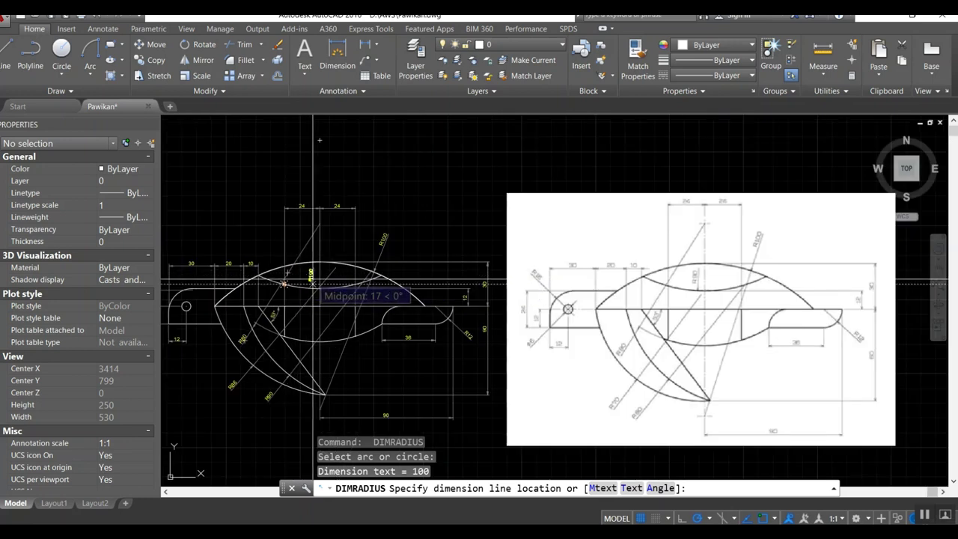
left_click(313, 283)
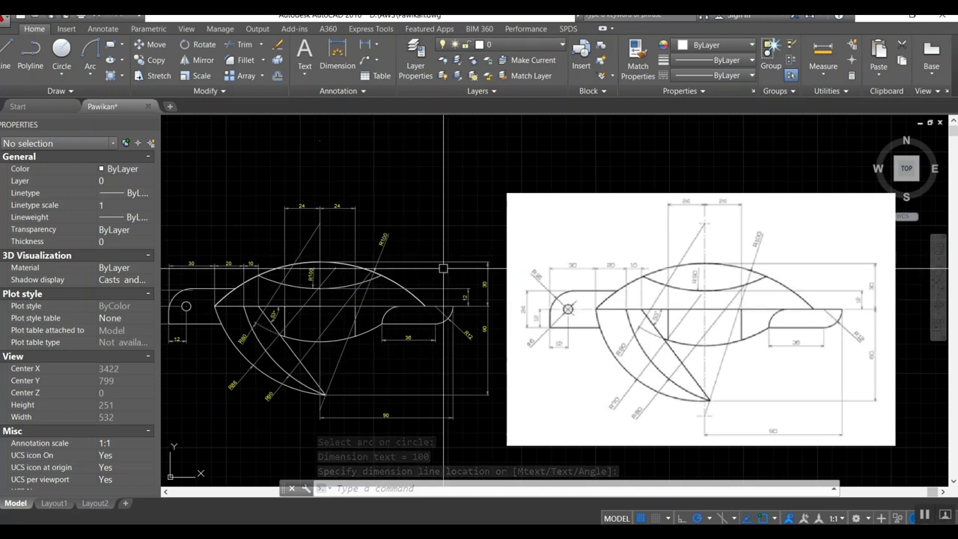
middle_click_drag(335, 310, 398, 300)
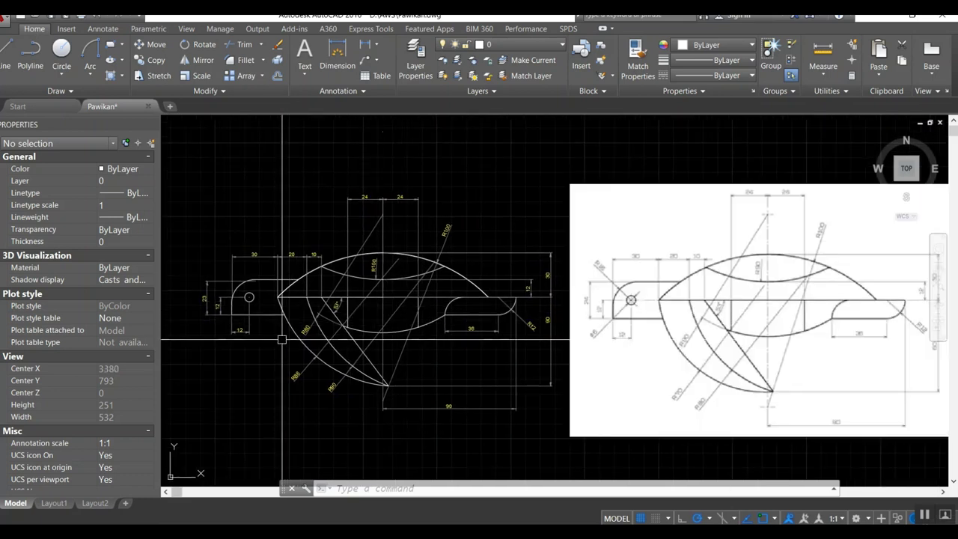
Step: Place an R3 radius dimension on the small circle at the left end
type("dimradius")
key("Return")
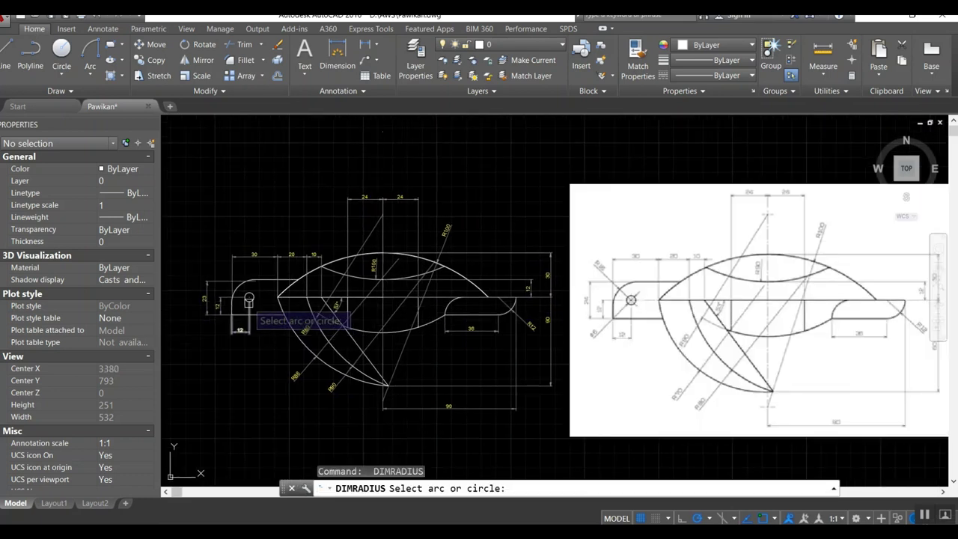
left_click(244, 302)
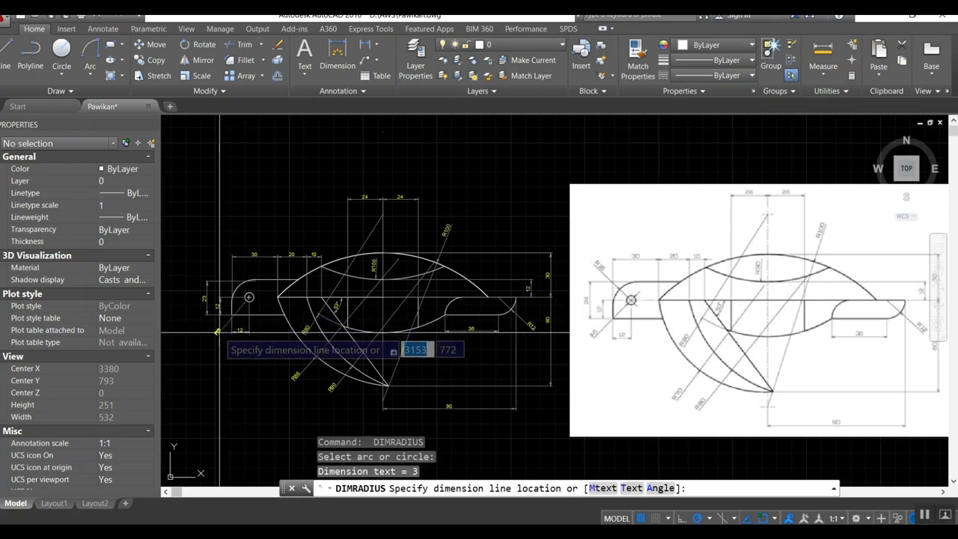
left_click(219, 332)
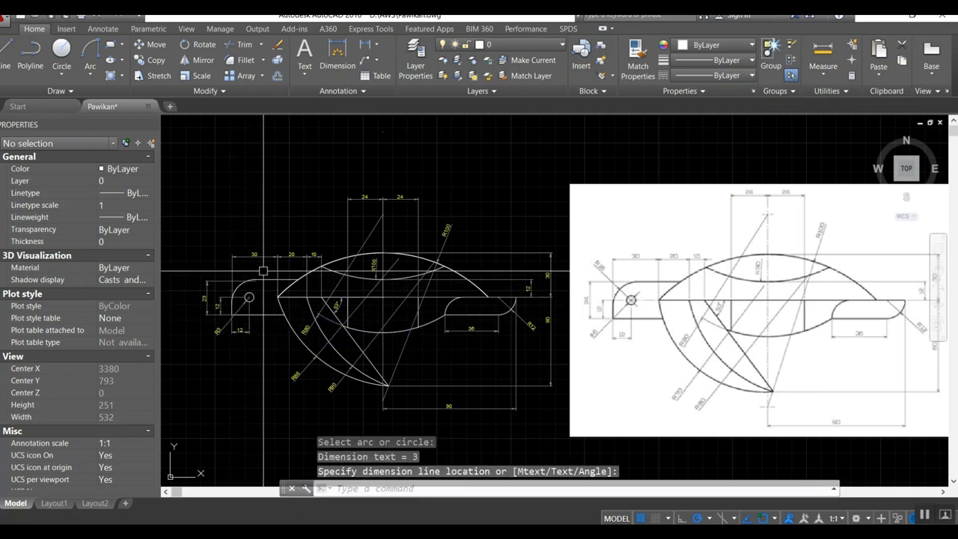
Step: Erase the incorrect R3 radius dimension from the small circle
type("ed")
key("Return")
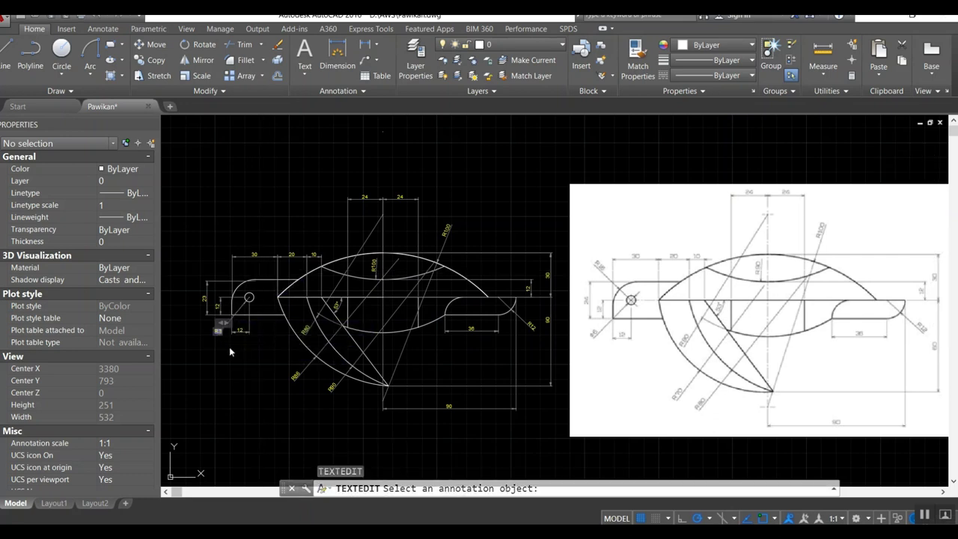
left_click(229, 345)
left_click(219, 332)
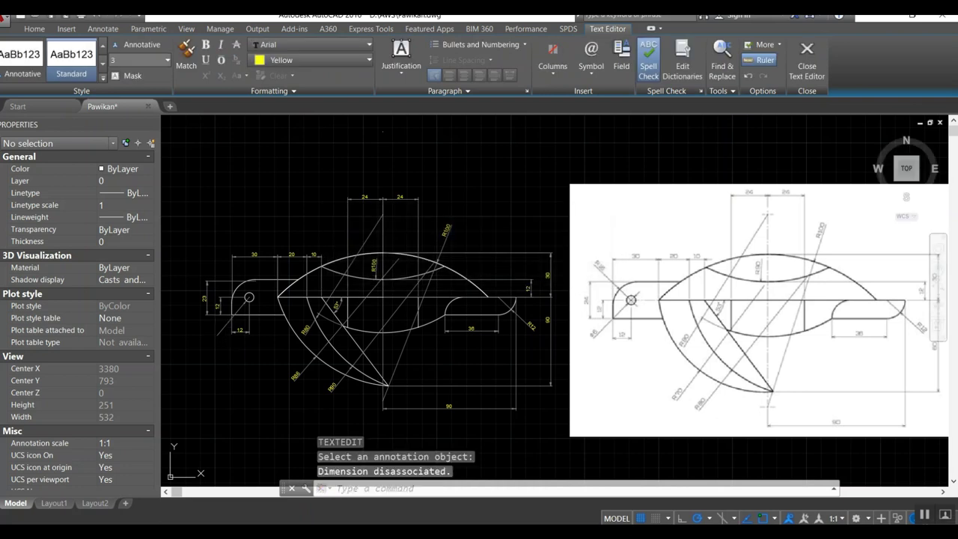
type("e")
key("Return")
left_click(220, 329)
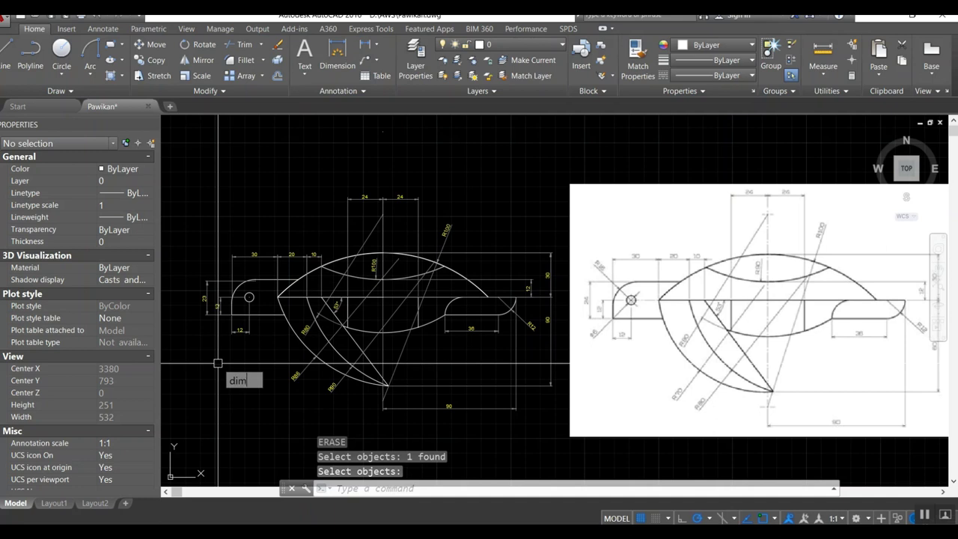
Step: Dimension the small circle as Ø6 diameter and the rounded left end as R16
type("d")
key("Return")
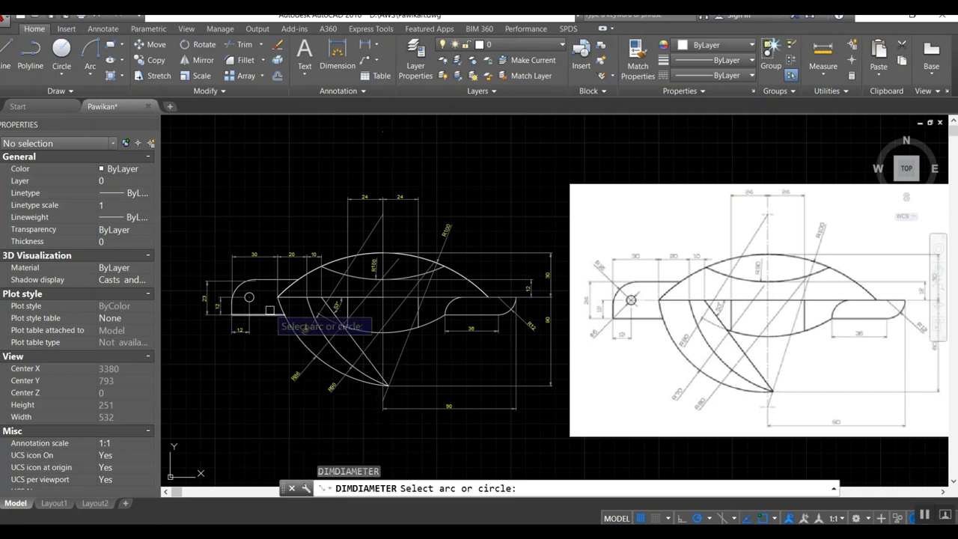
left_click(249, 302)
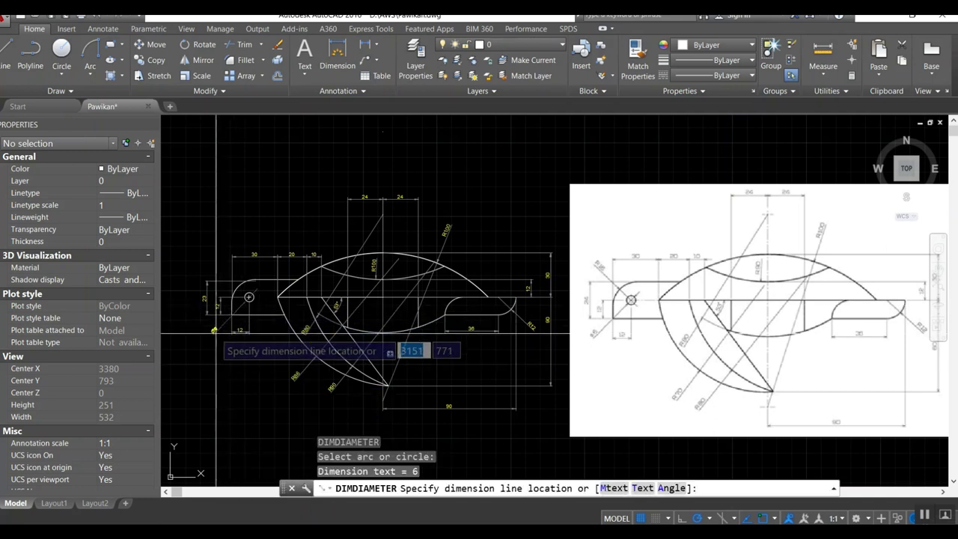
left_click(217, 330)
type("mr")
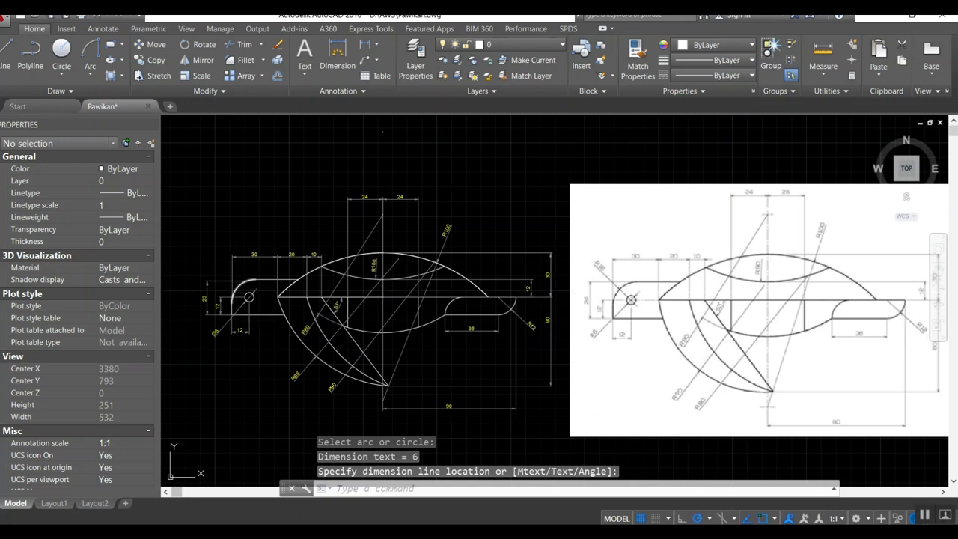
key("Return")
left_click(236, 291)
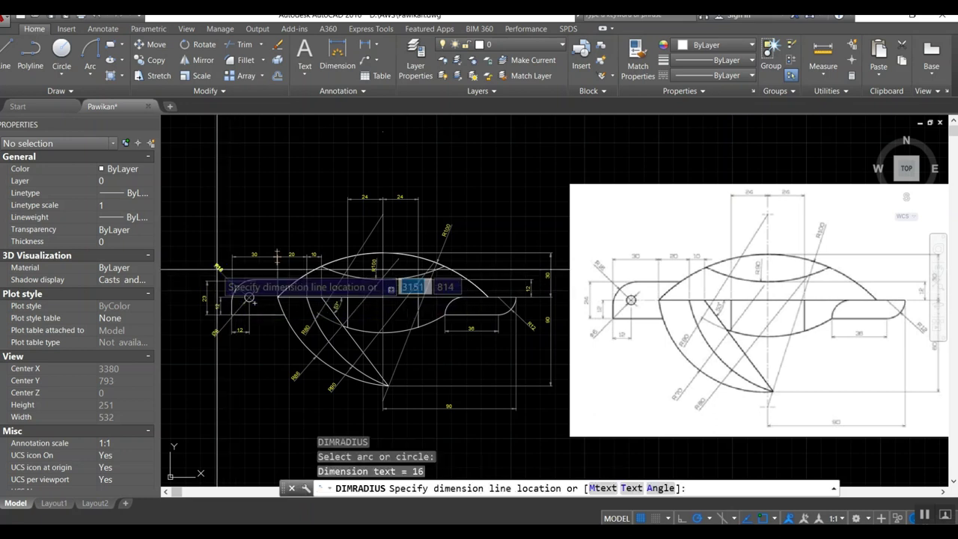
left_click(254, 302)
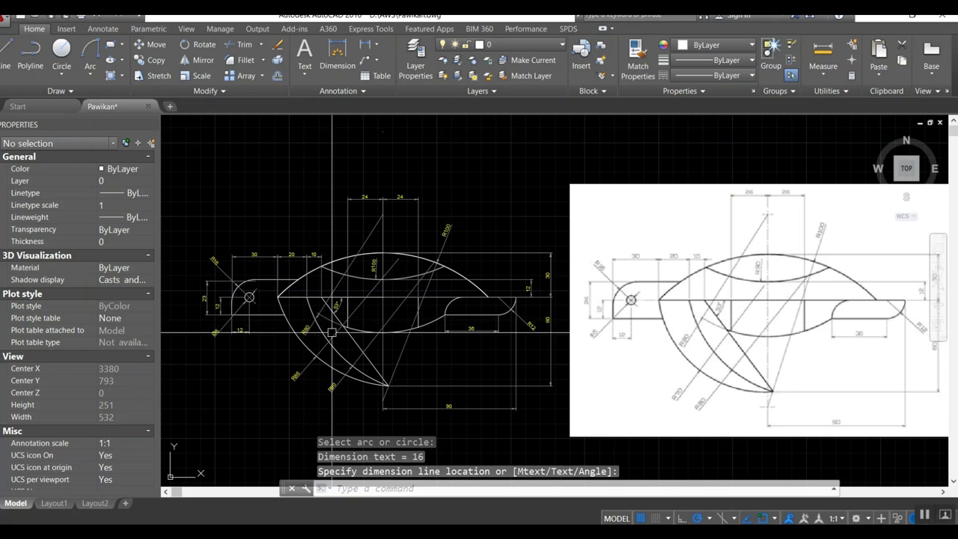
middle_click_drag(392, 320, 309, 323)
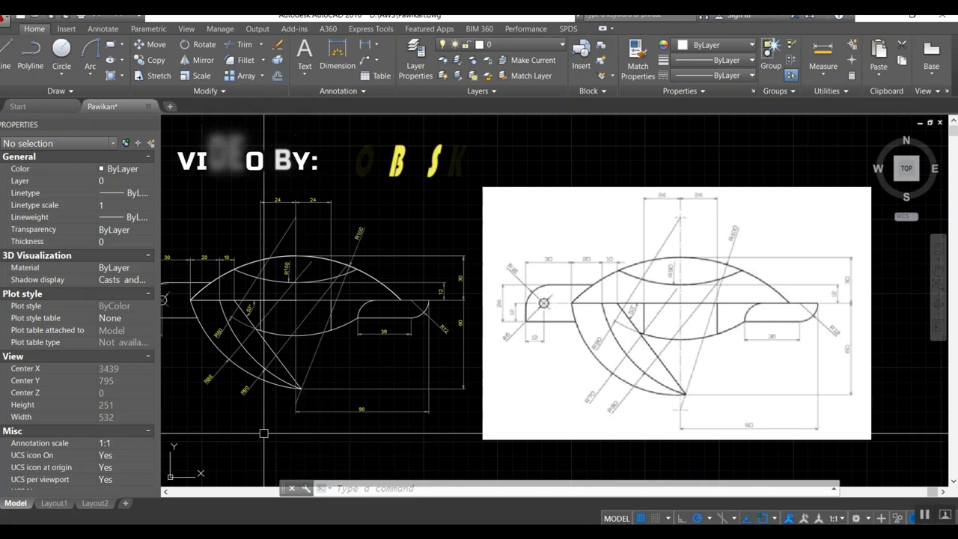
middle_click_drag(183, 414, 262, 406)
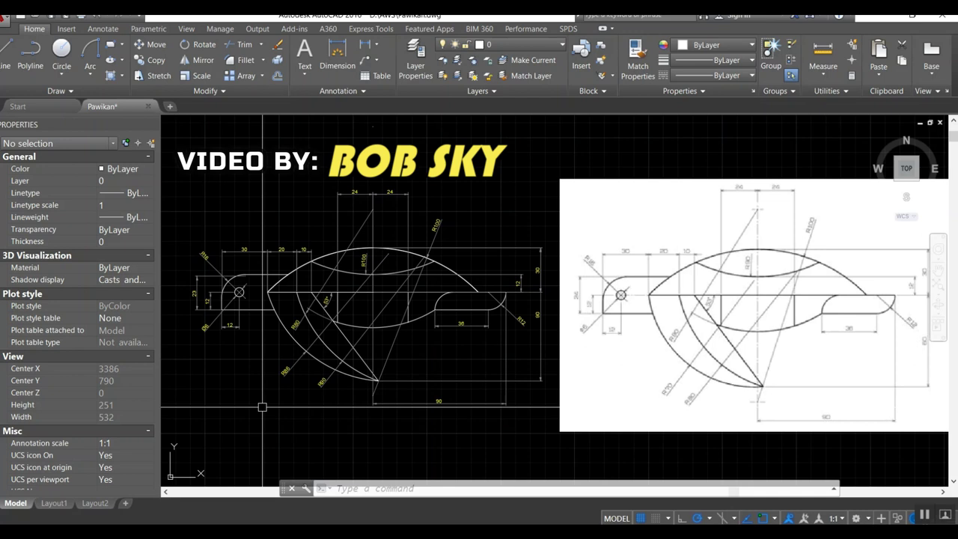